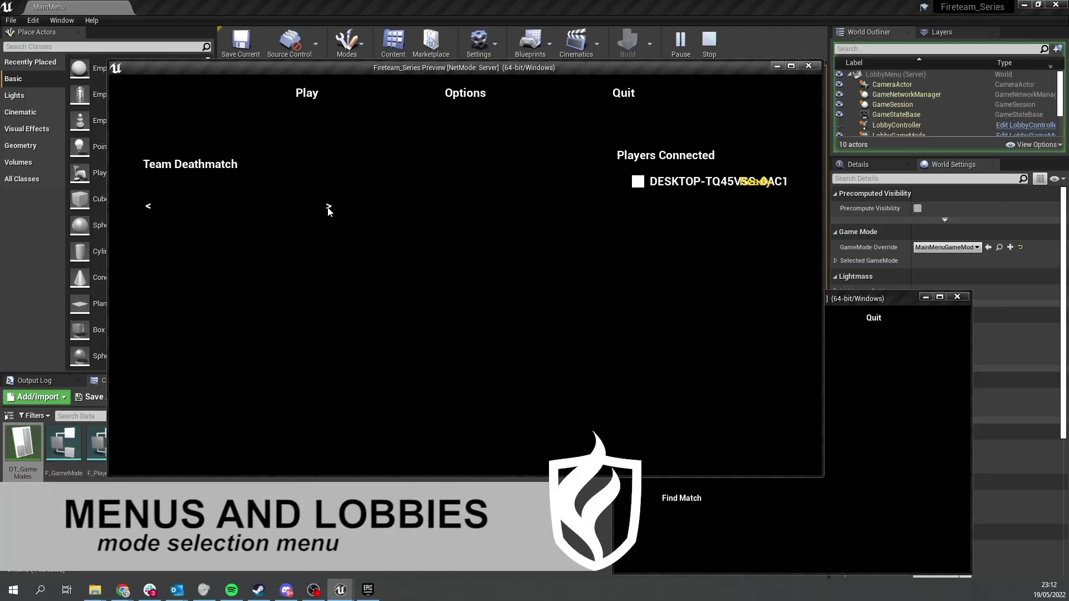
Test the mode selector in the running lobby preview by cycling forward and back through the game modes
click(328, 208)
click(328, 208)
click(328, 208)
click(328, 208)
click(148, 207)
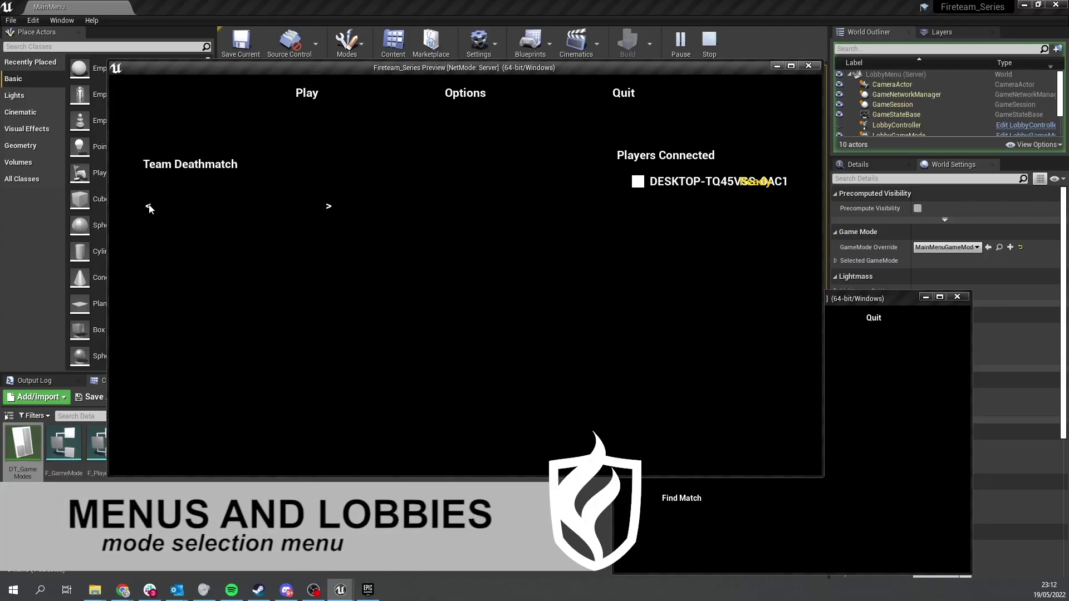
click(149, 207)
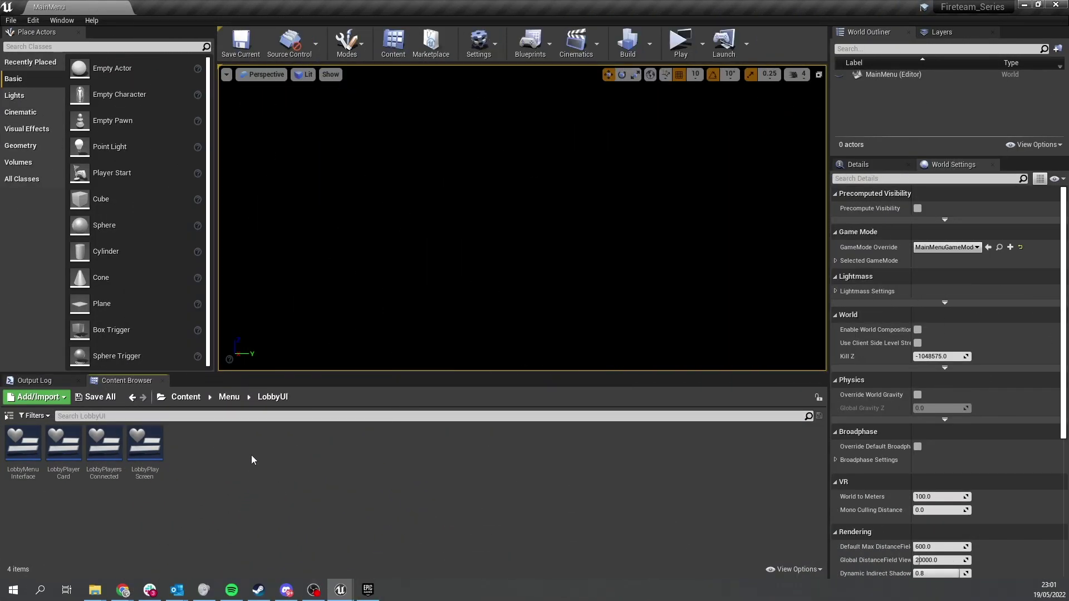
Check the LobbyPlayScreen widget's layout and create a Widget Blueprint named LobbyModeSelection in the LobbyUI folder
double_click(146, 462)
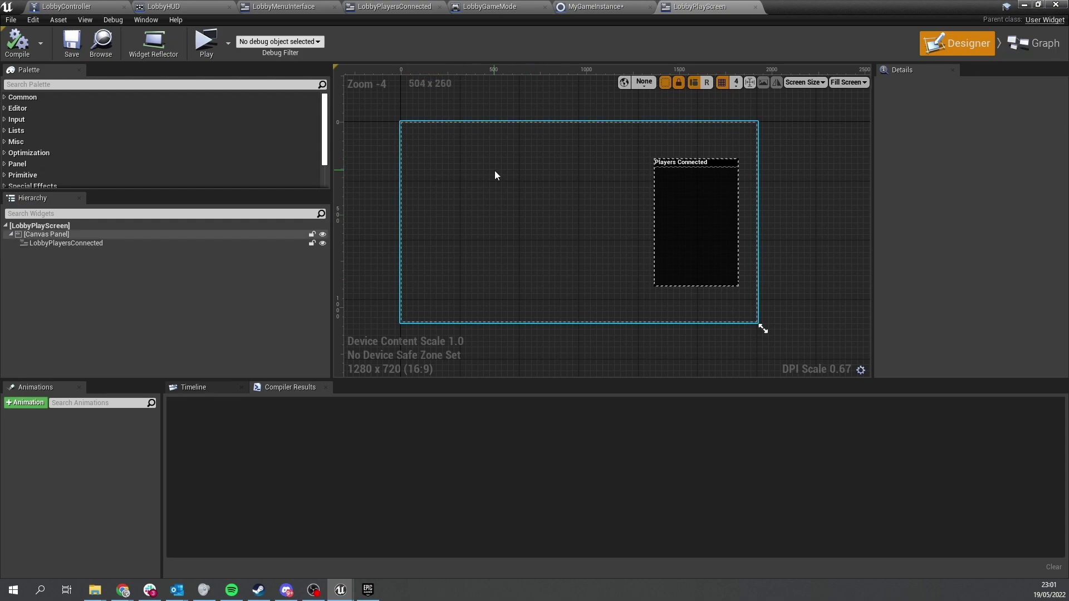
click(1025, 6)
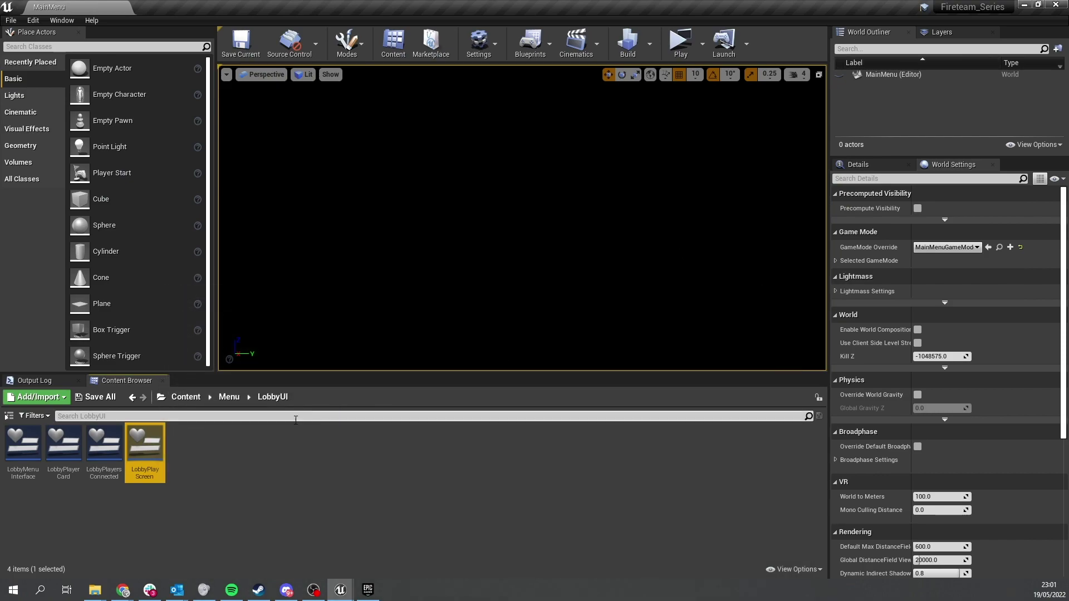
right_click(239, 451)
mouse_move(256, 445)
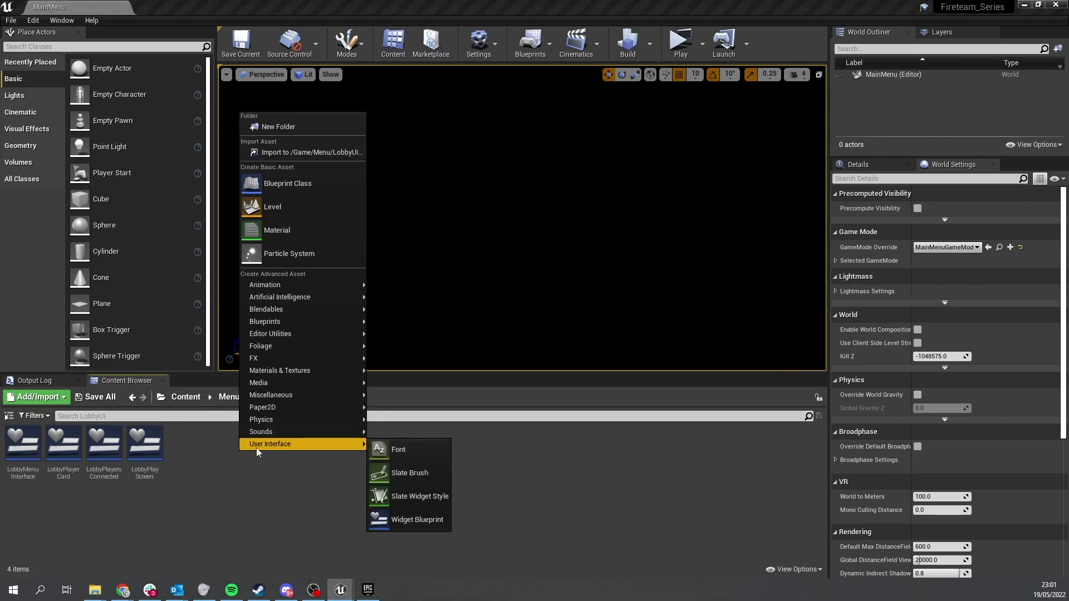
click(416, 519)
text(Lob)
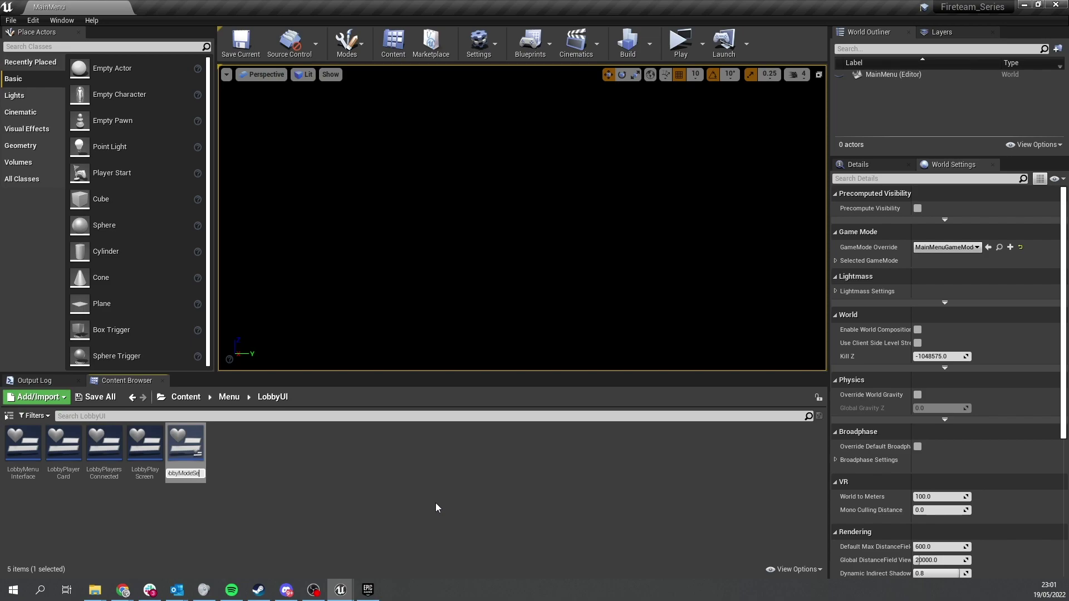
key(Return)
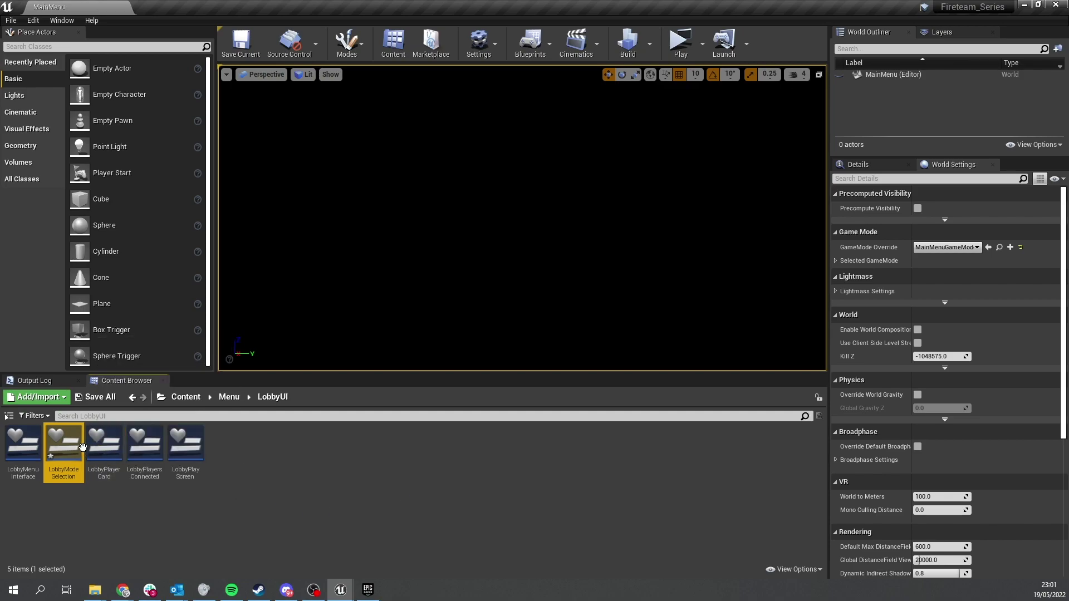
Open the LobbyModeSelection widget and delete its default Canvas Panel
double_click(62, 446)
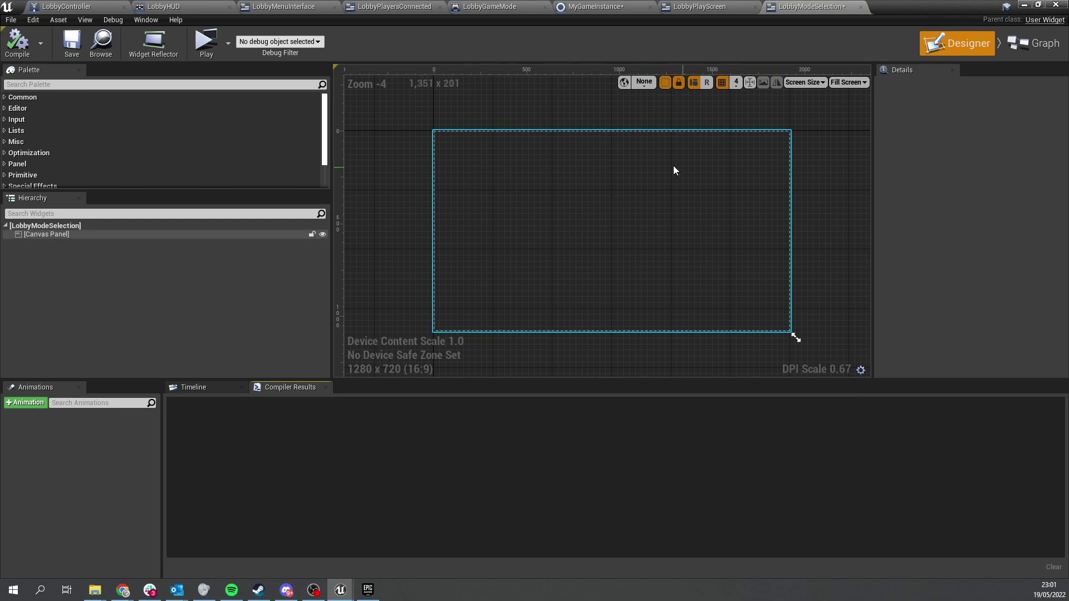
click(69, 234)
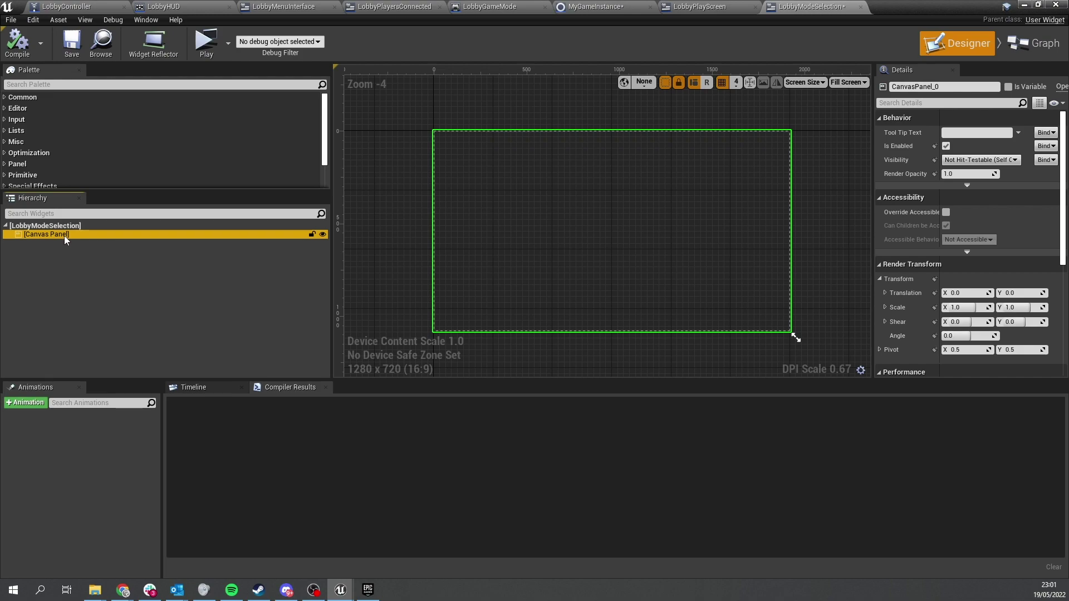
right_click(65, 236)
click(95, 301)
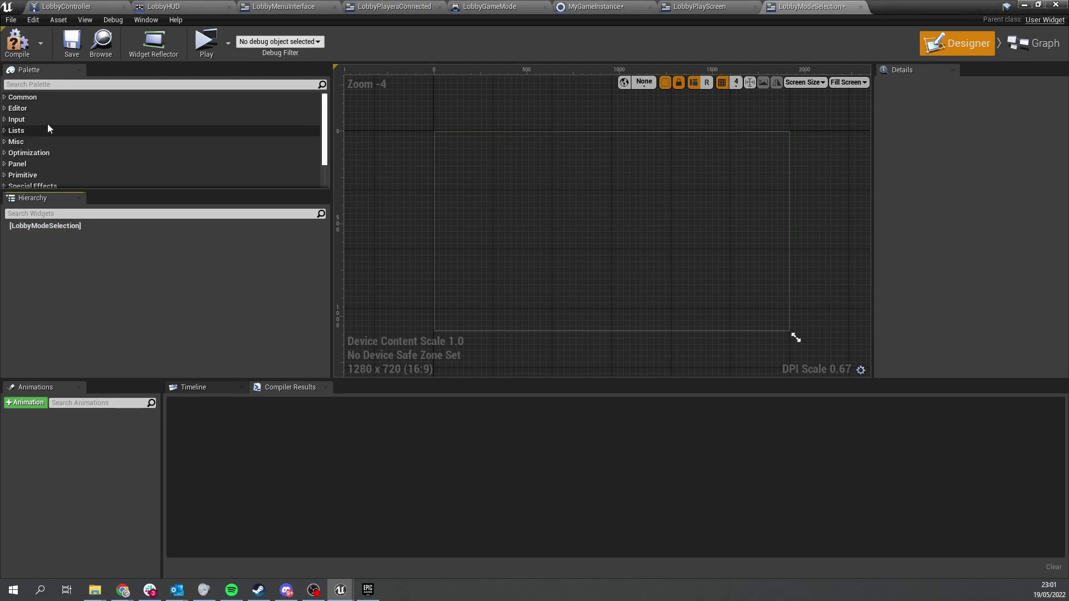
Add a Border as the root of LobbyModeSelection and wrap it with a Vertical Box
click(31, 85)
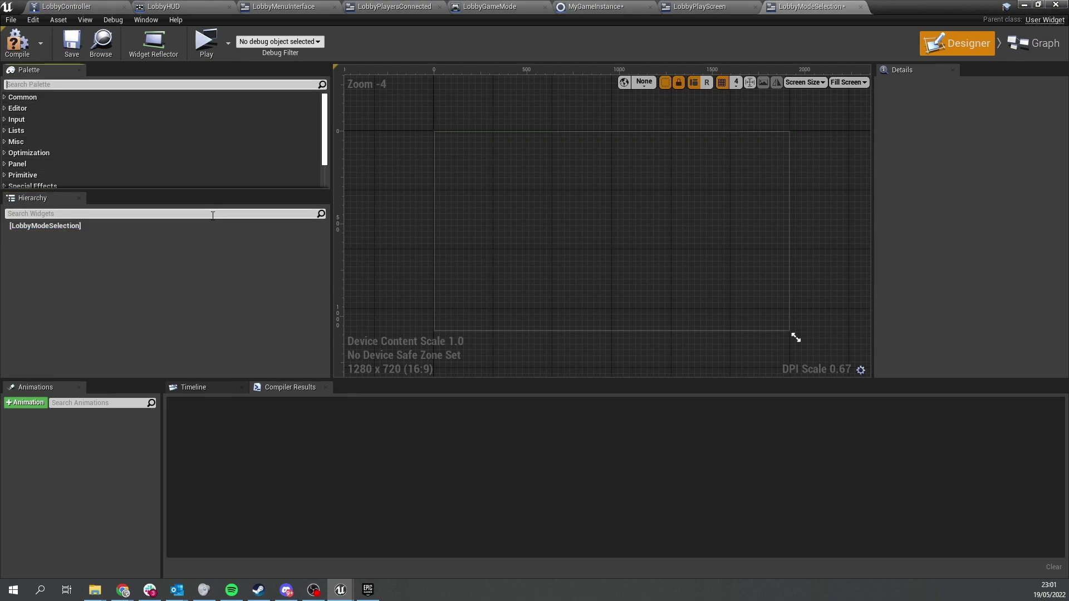
text(border)
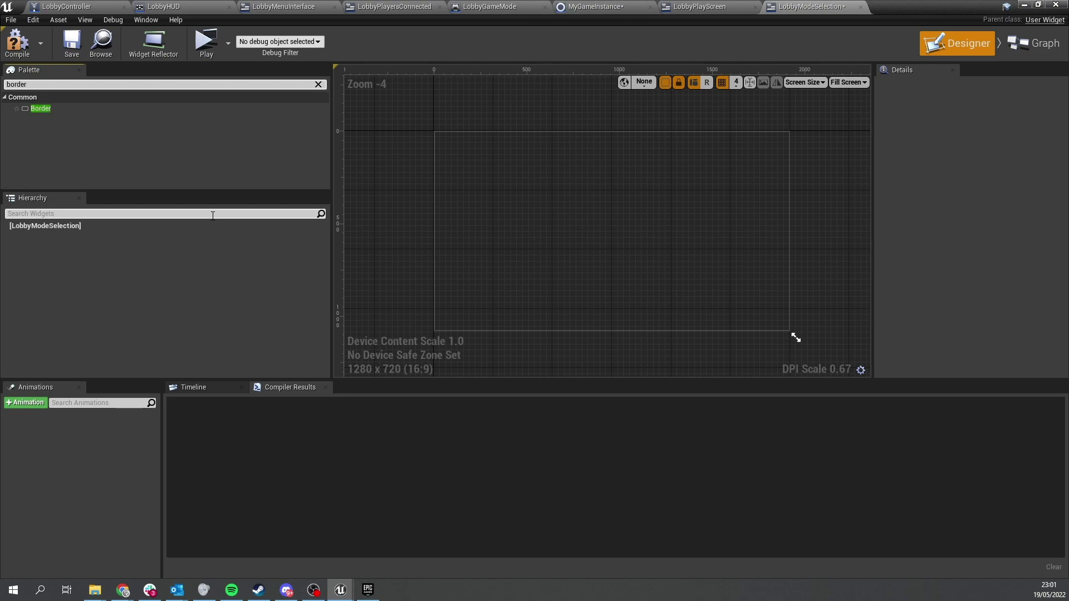
drag(39, 108, 72, 225)
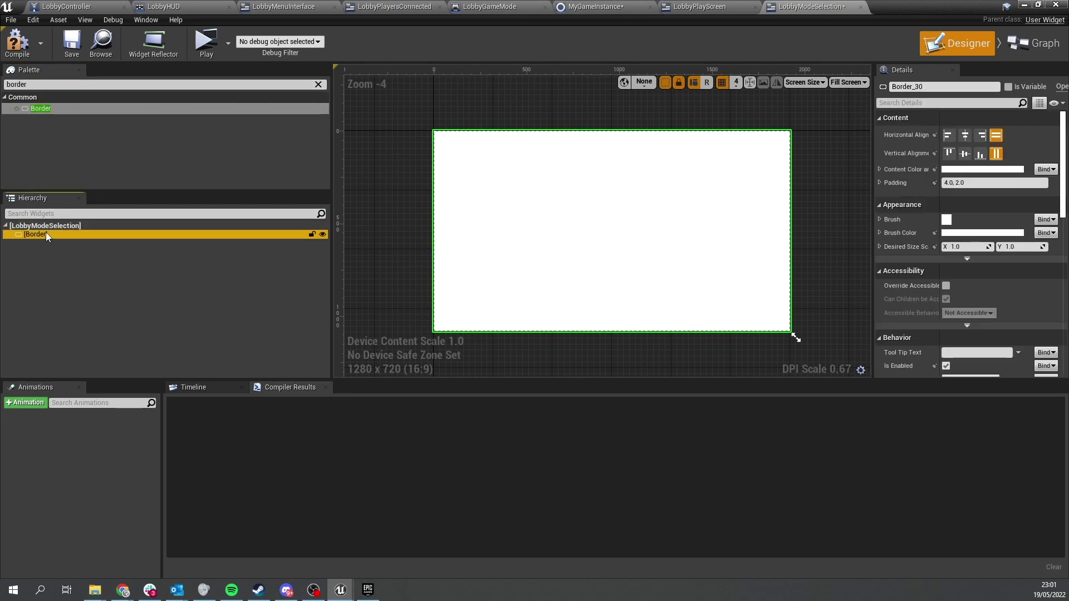
right_click(47, 234)
mouse_move(84, 327)
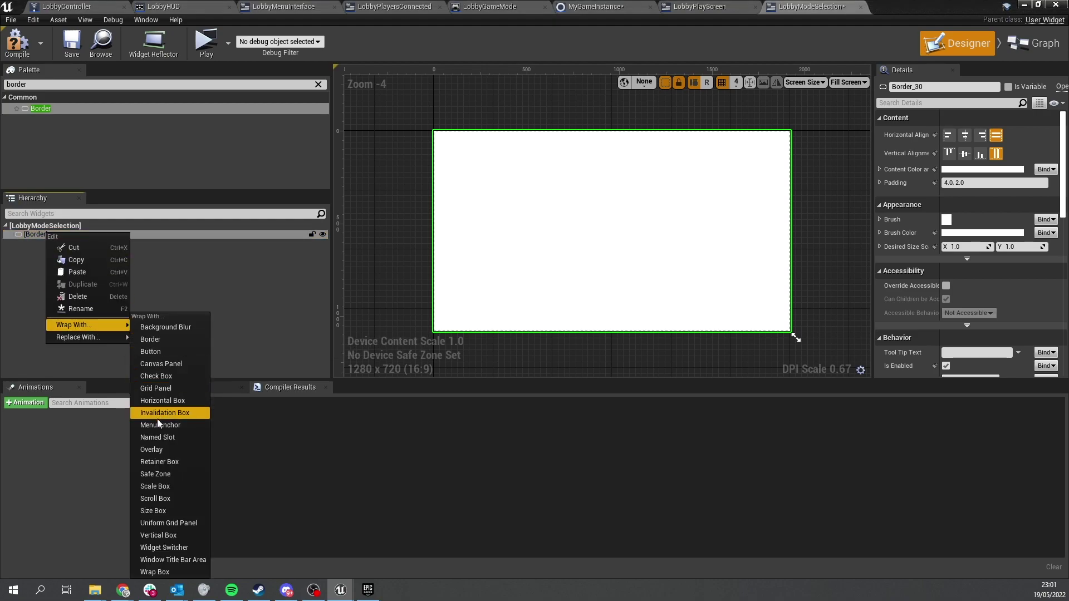
click(170, 535)
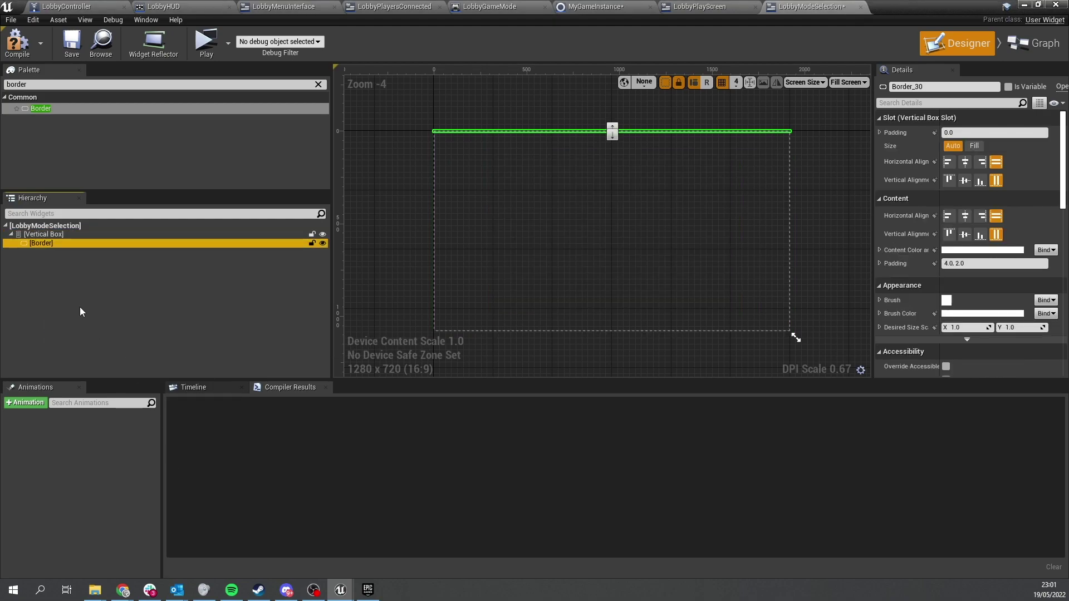
Set the border's brush color to black
click(44, 244)
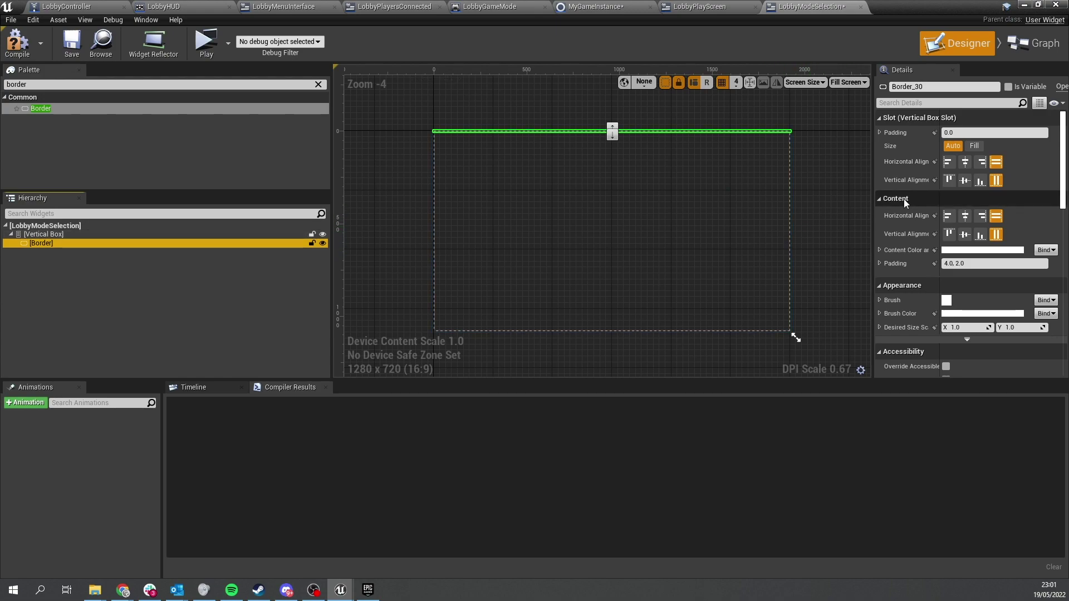
click(950, 314)
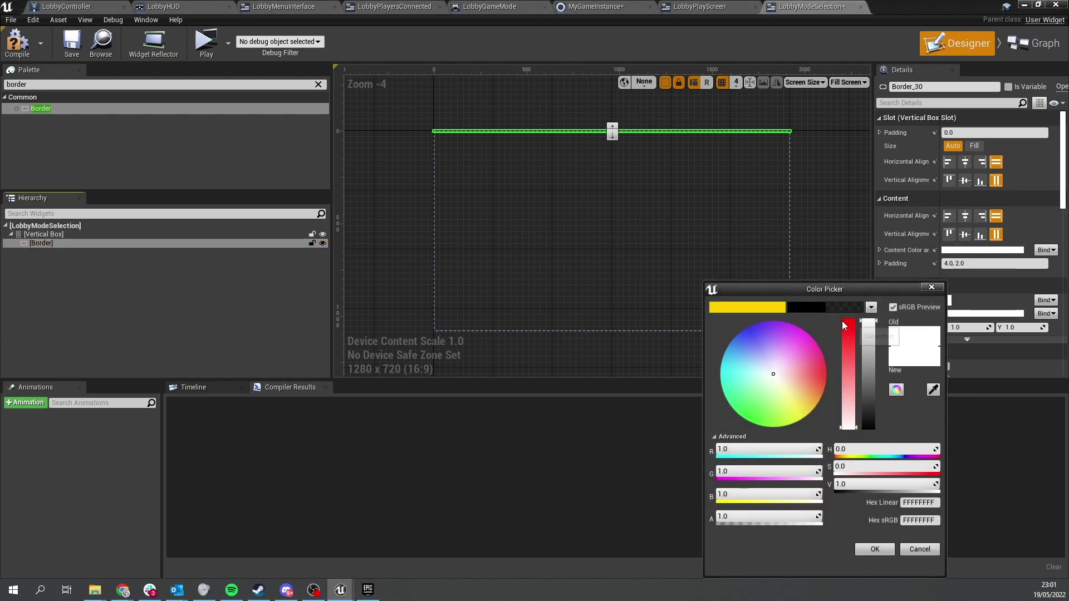
drag(856, 485, 838, 485)
click(875, 549)
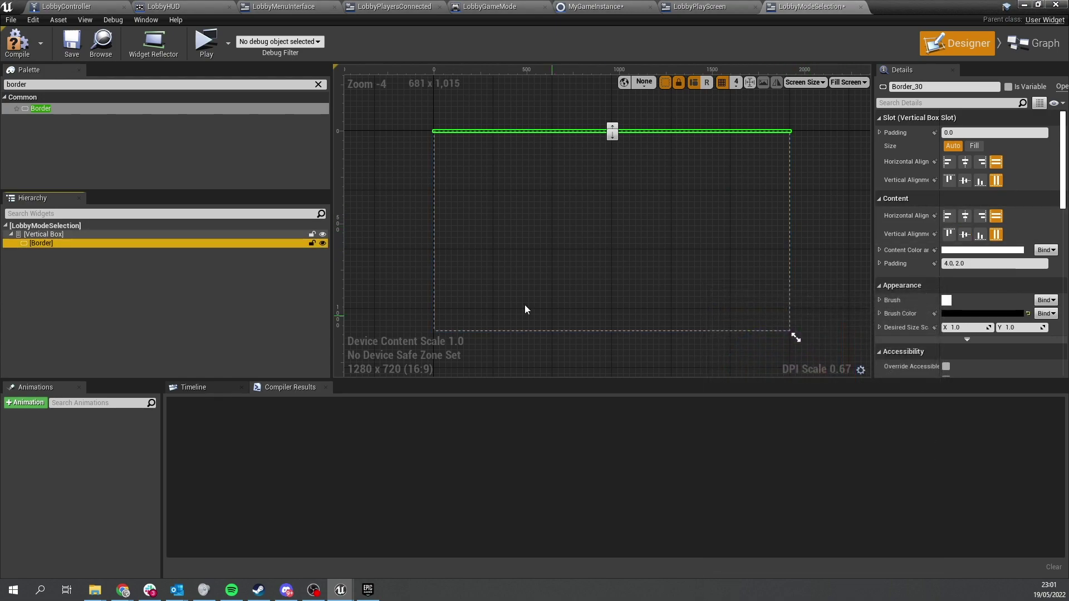
Duplicate the black border inside the Vertical Box
click(124, 289)
click(50, 243)
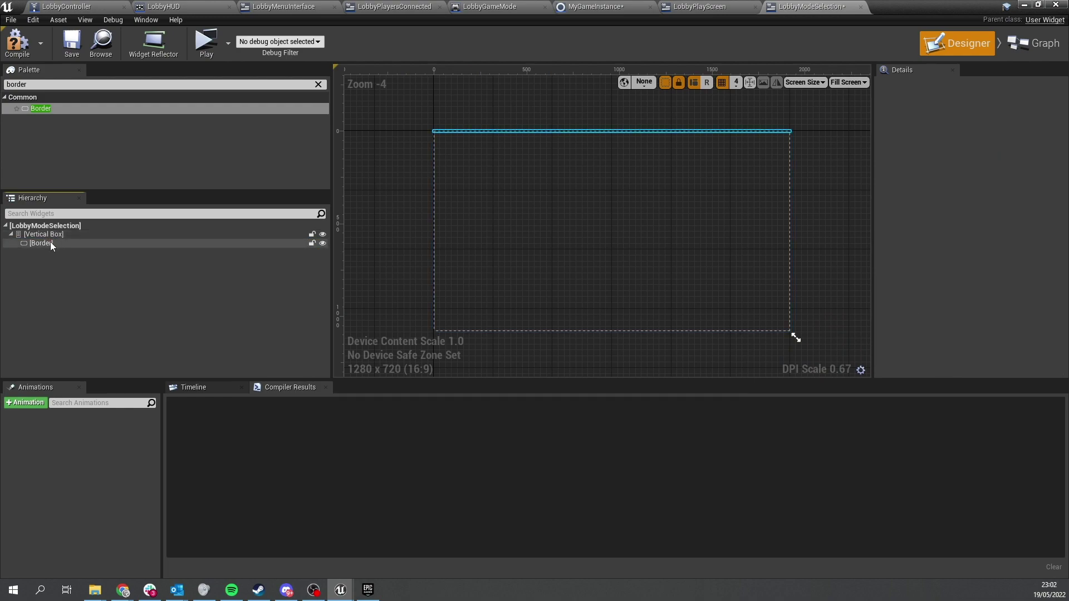
key(ctrl+d)
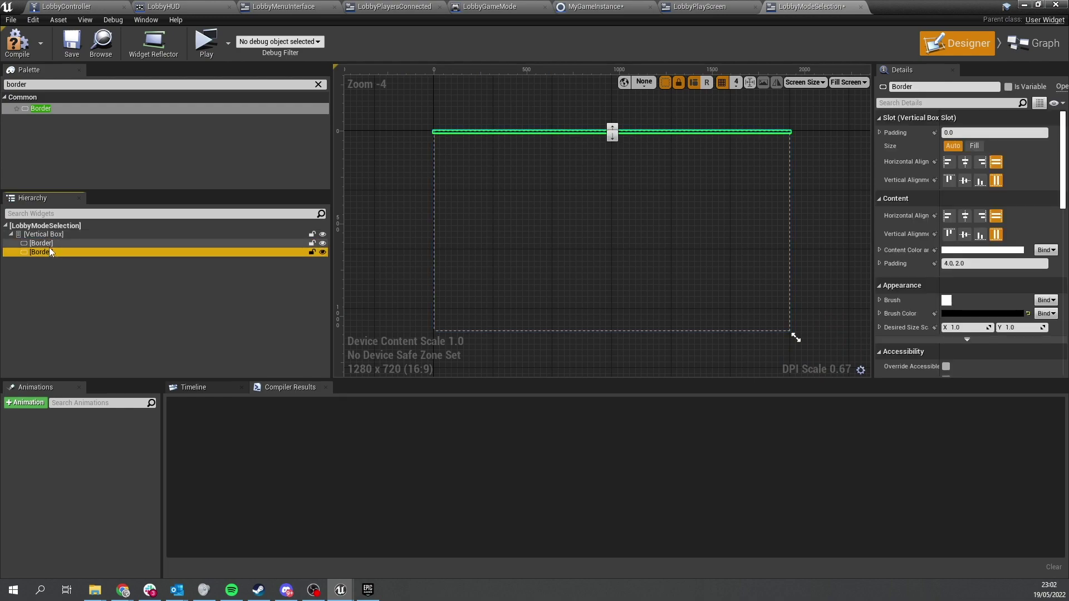
Give the second border a black brush color with 0.75 alpha and set its slot size to Fill
click(42, 269)
click(83, 252)
click(983, 314)
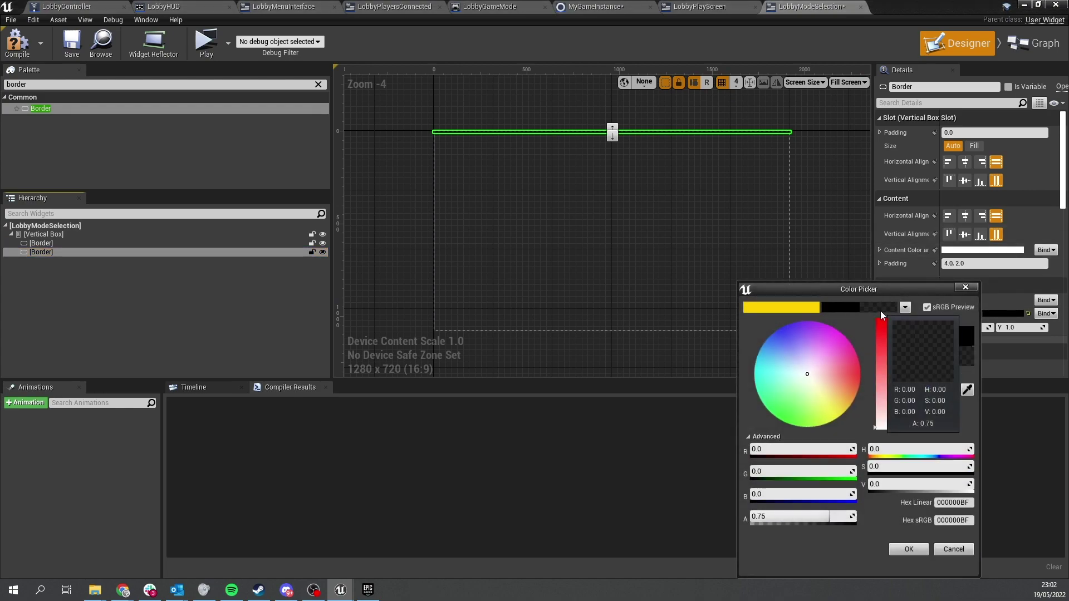
click(909, 549)
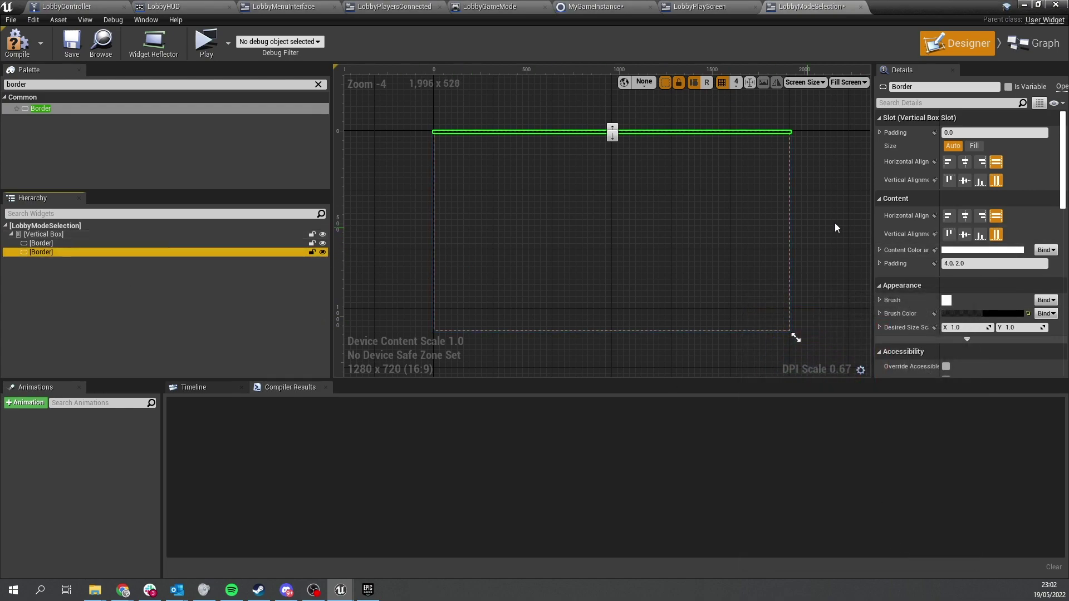
click(974, 146)
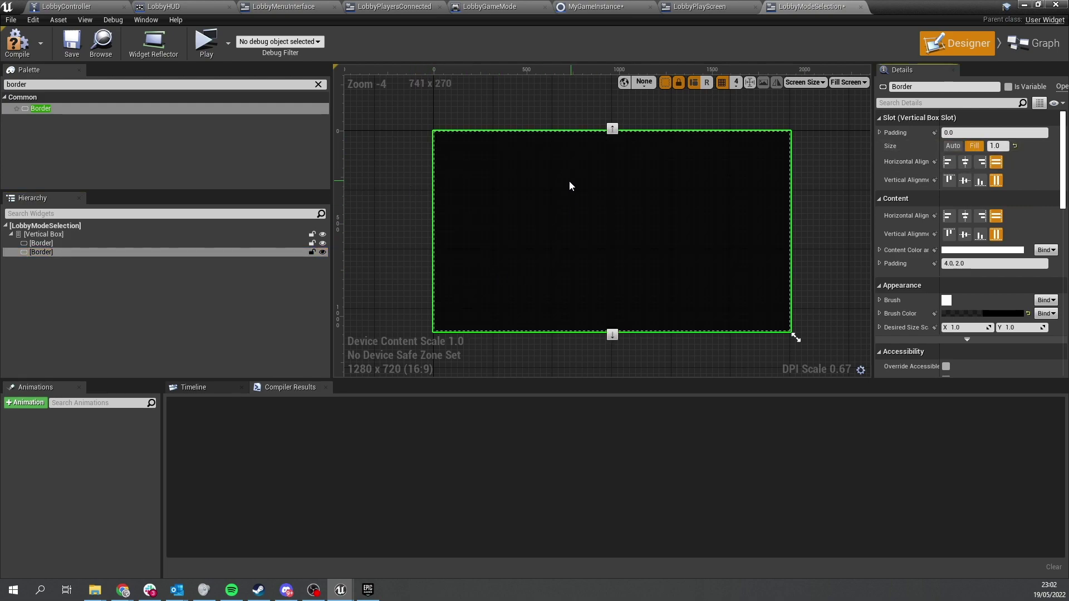
Add a Text widget inside the first border of the Vertical Box
click(55, 243)
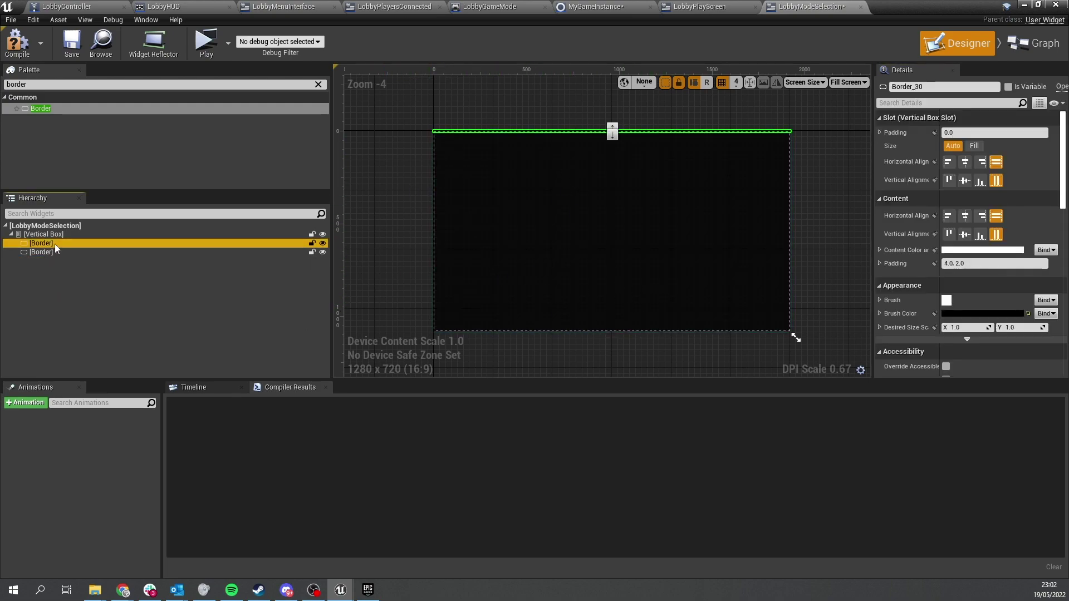
click(23, 85)
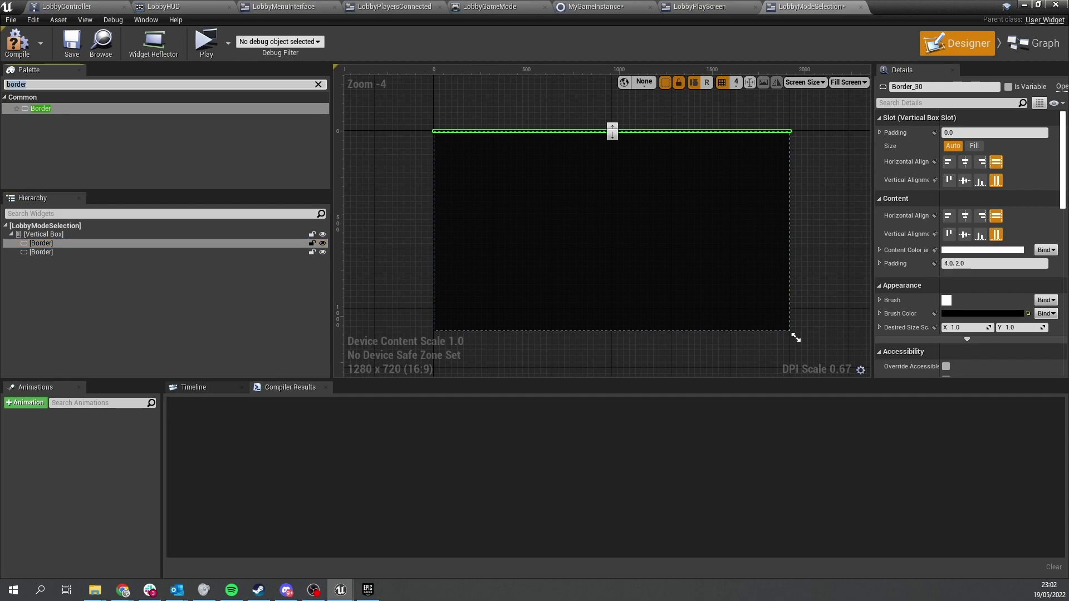
text(text)
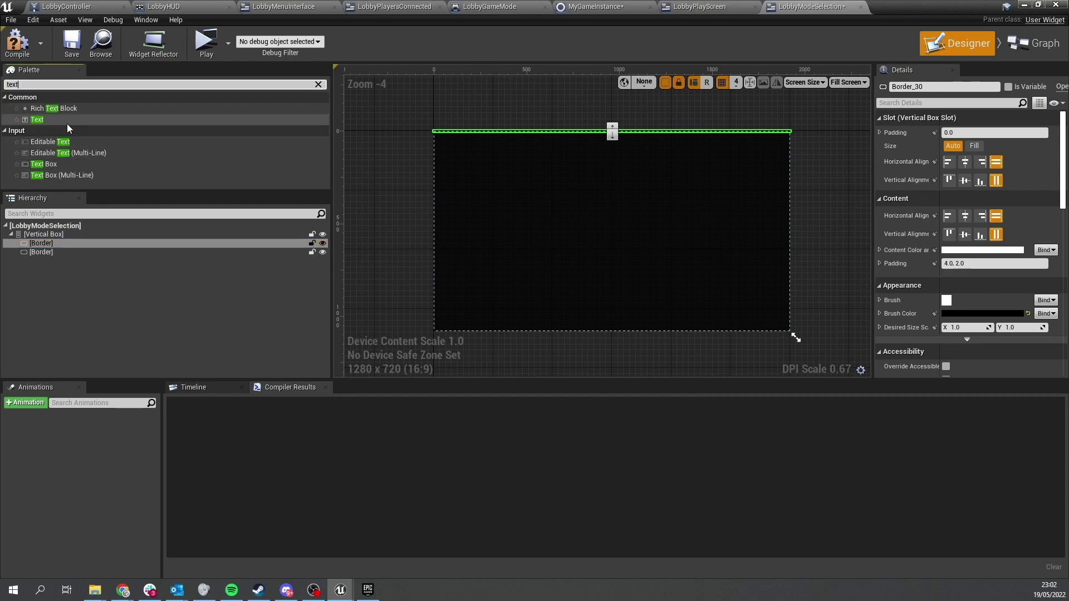
drag(44, 119, 46, 244)
Set the text block's content in the first border to "Mode Selection"
click(63, 247)
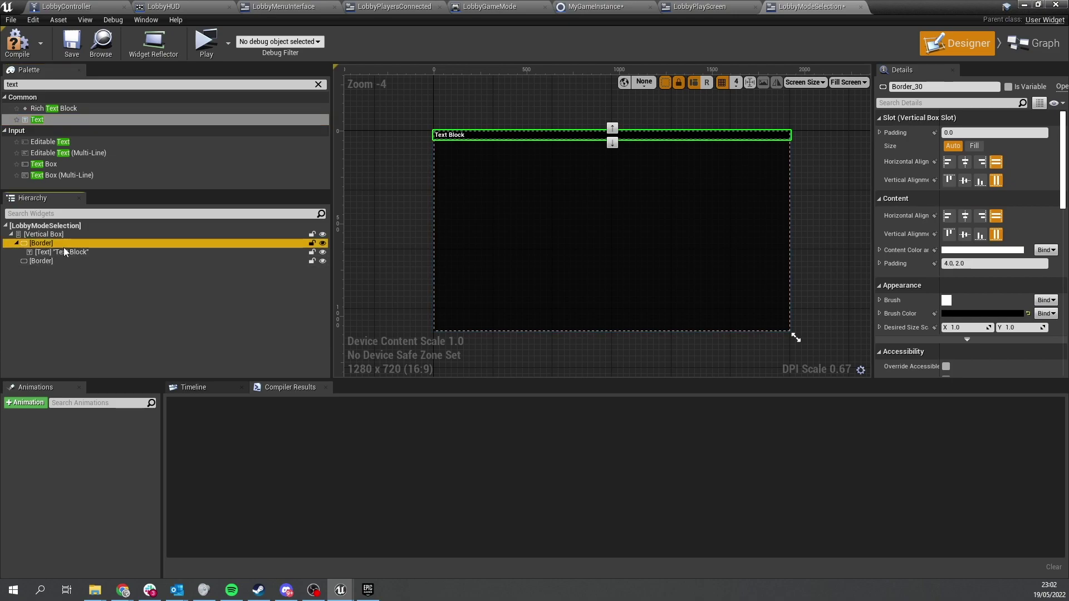
click(64, 250)
right_drag(485, 145, 584, 186)
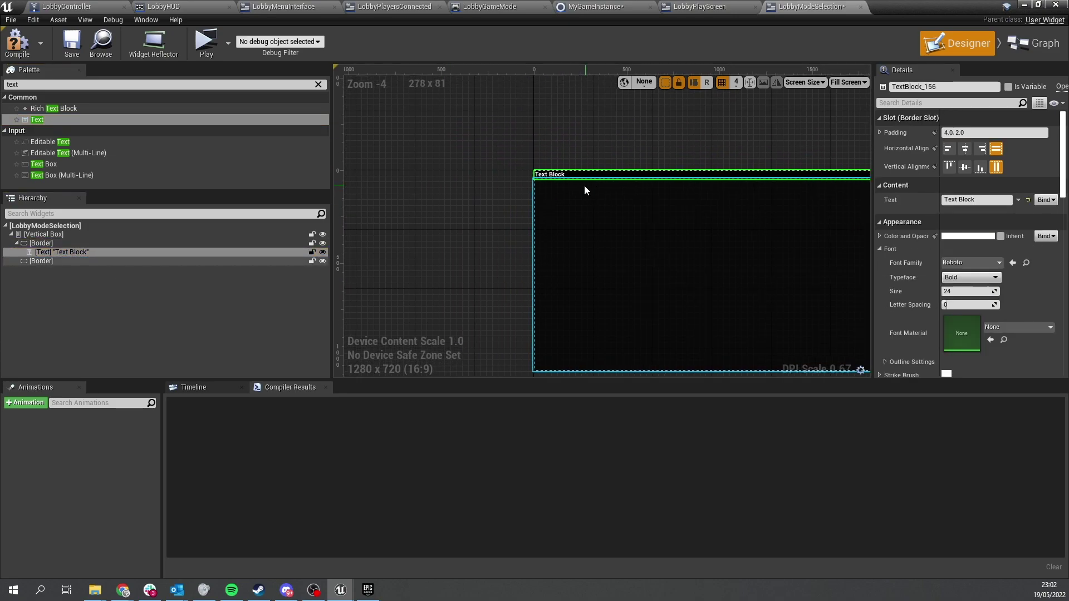
scroll(584, 190, up, 7)
click(969, 200)
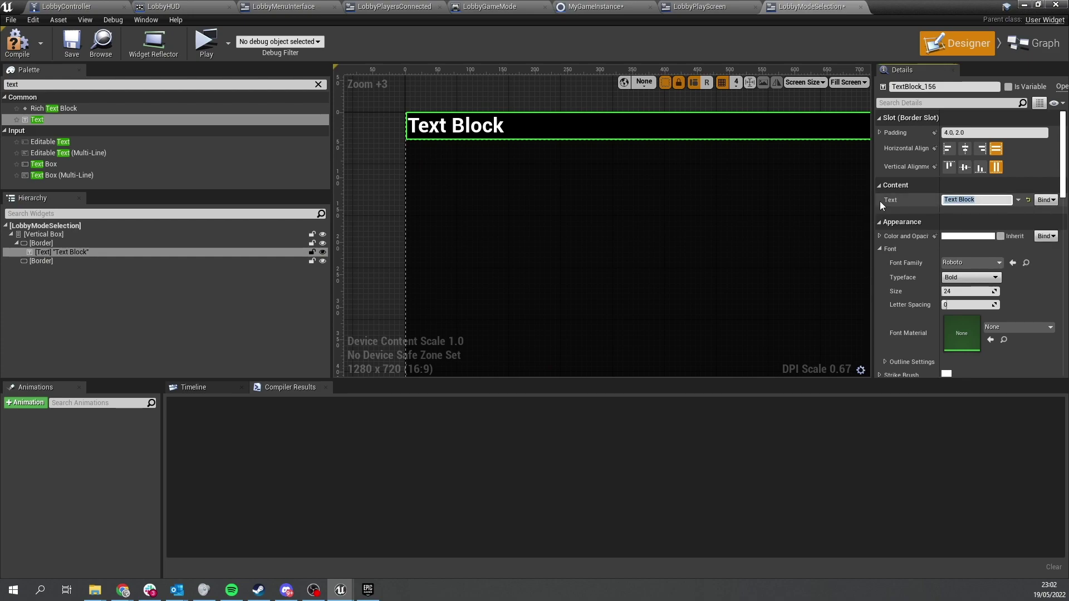
text(Mode Selection)
key(Return)
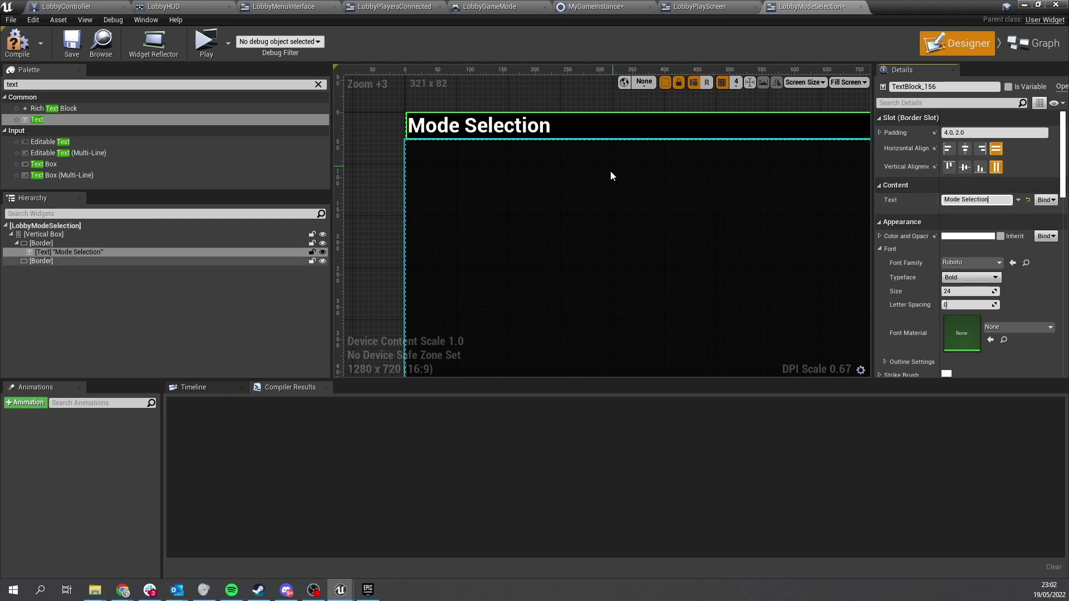
Add an Overlay widget inside the second border of the Vertical Box
scroll(523, 200, down, 6)
right_drag(556, 253, 618, 258)
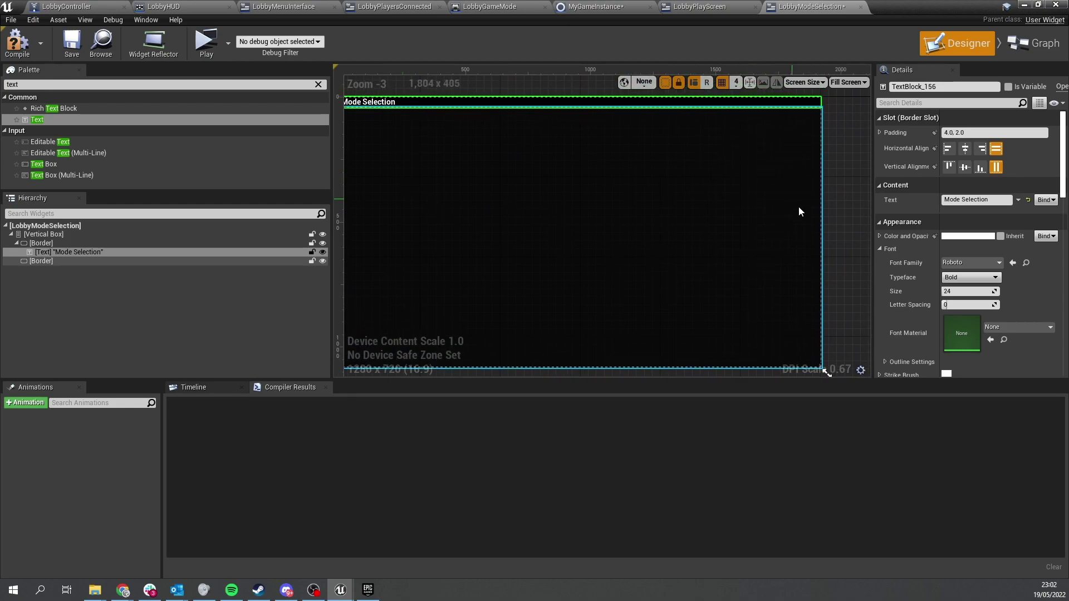
right_drag(345, 299, 370, 310)
click(107, 298)
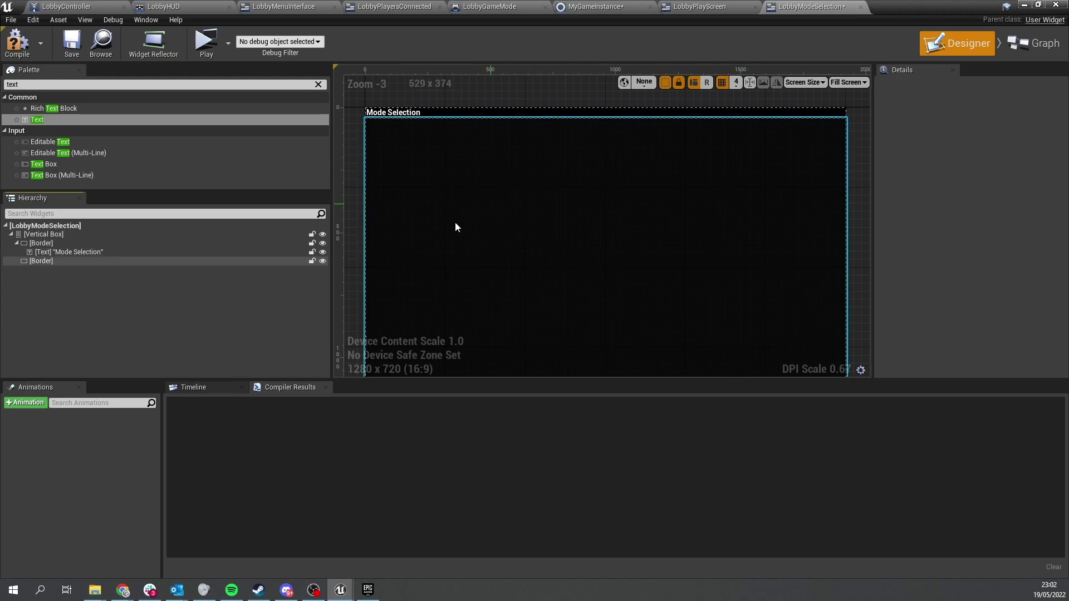
click(50, 261)
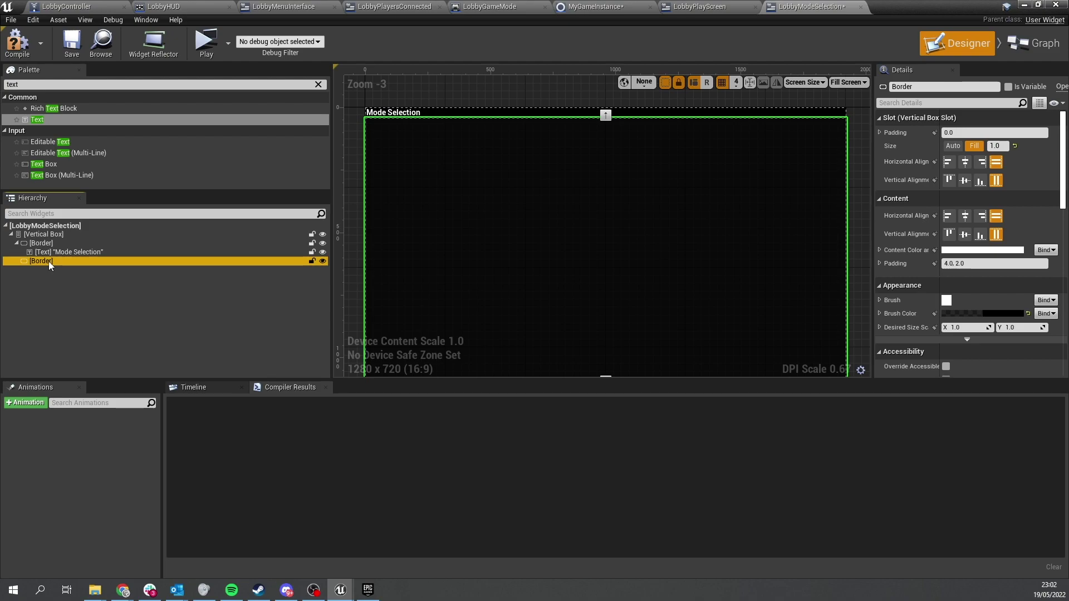
click(42, 84)
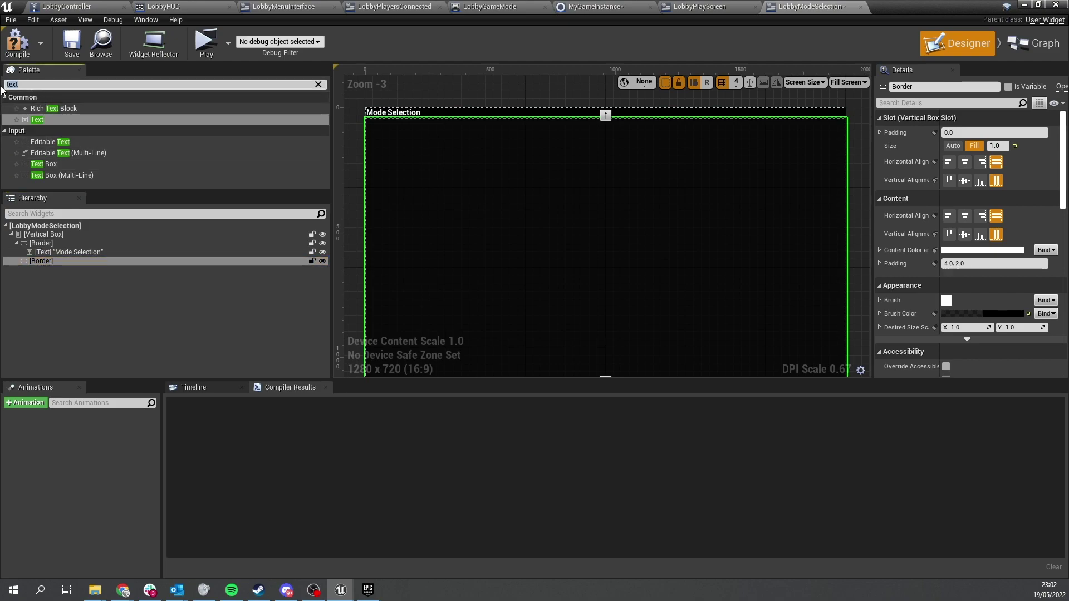
text(overlay)
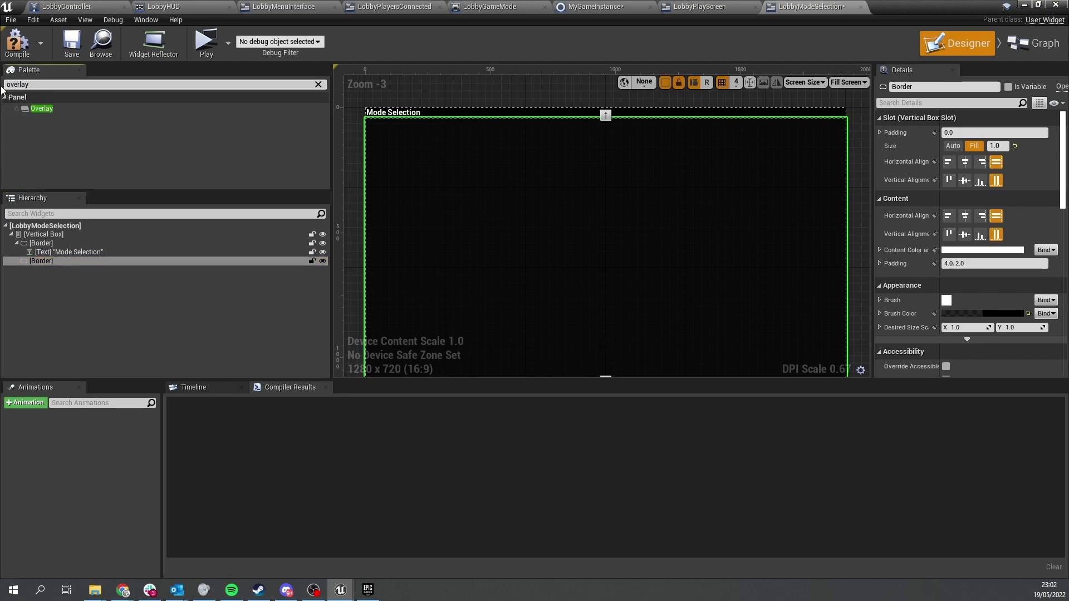
drag(34, 108, 42, 262)
click(43, 270)
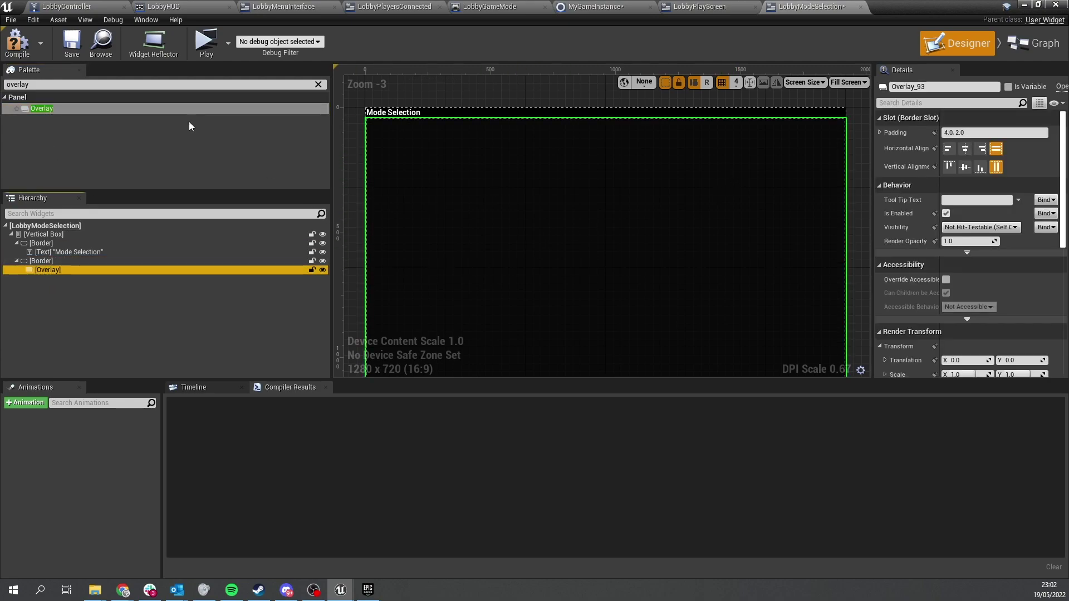
Add a Button inside the Overlay and wrap it with a Horizontal Box
click(318, 85)
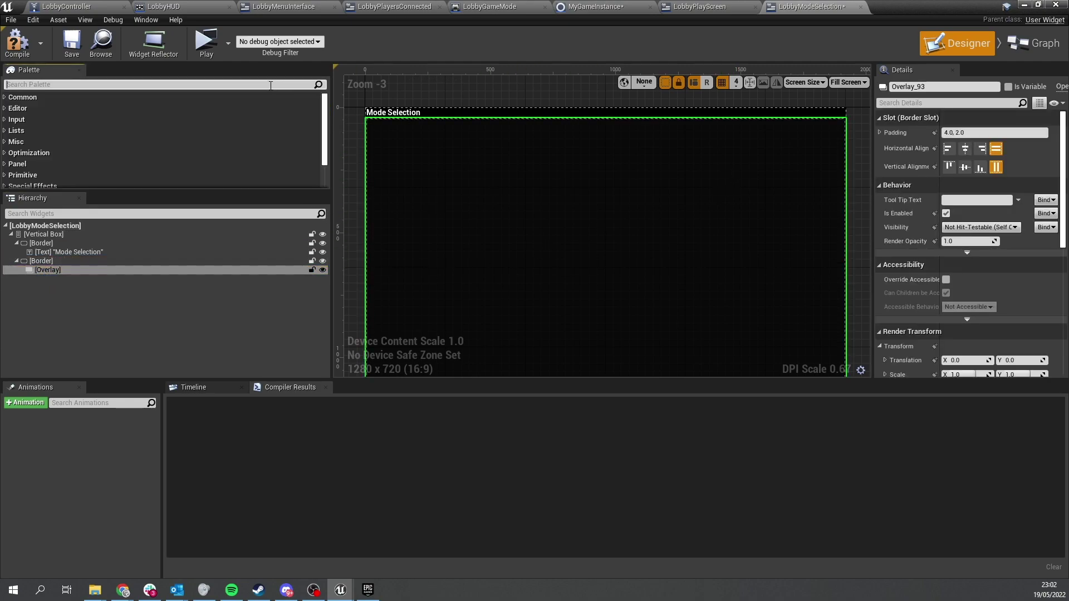
text(button)
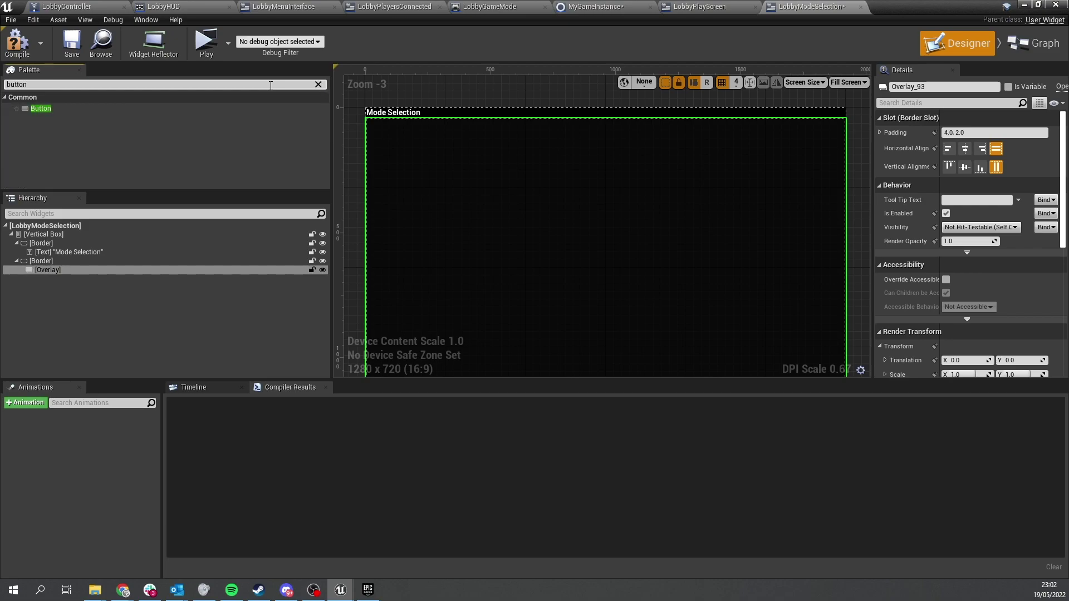
drag(77, 111, 73, 266)
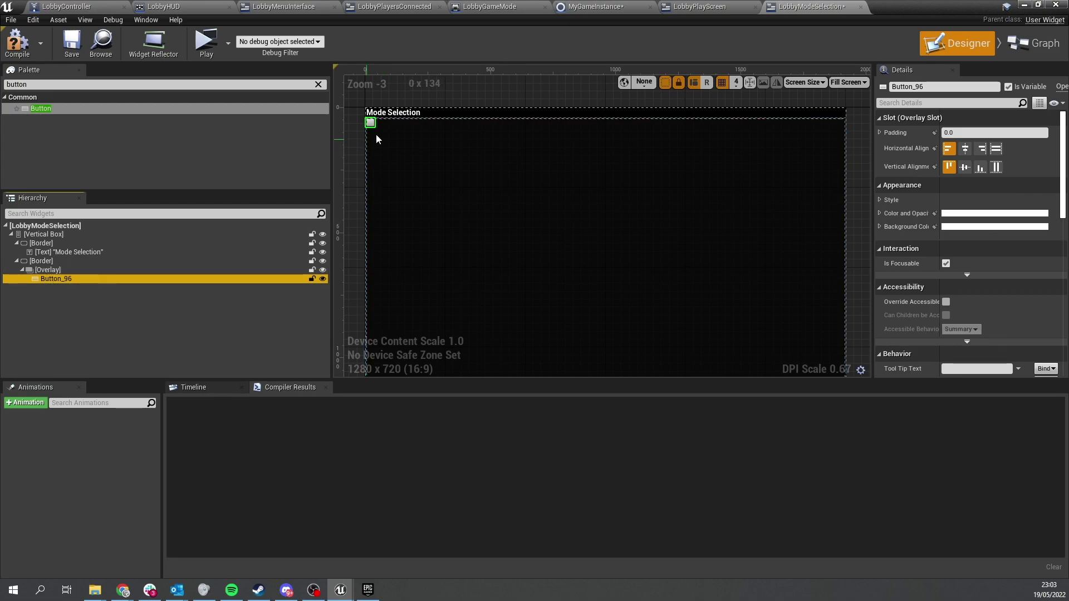
right_click(54, 279)
mouse_move(96, 369)
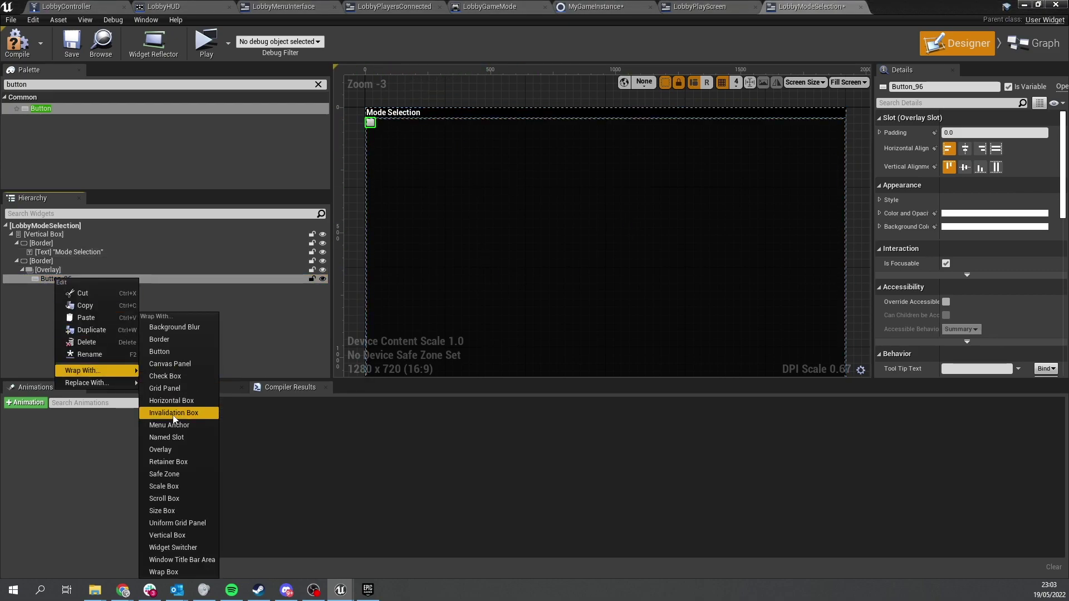
click(170, 401)
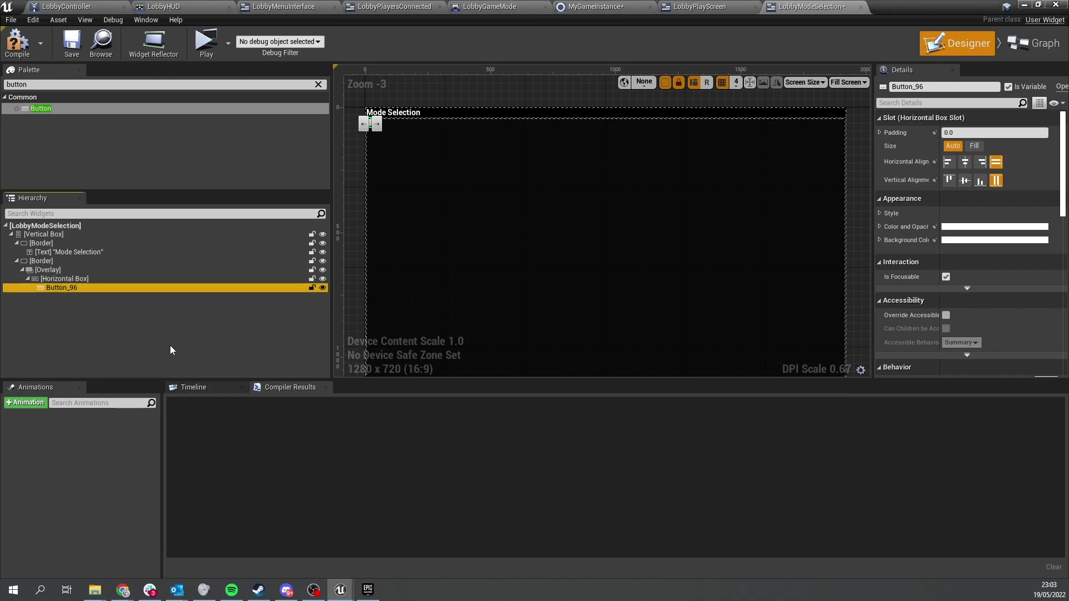
Set the Horizontal Box to fill the Overlay both horizontally and vertically
click(73, 278)
scroll(490, 262, down, 3)
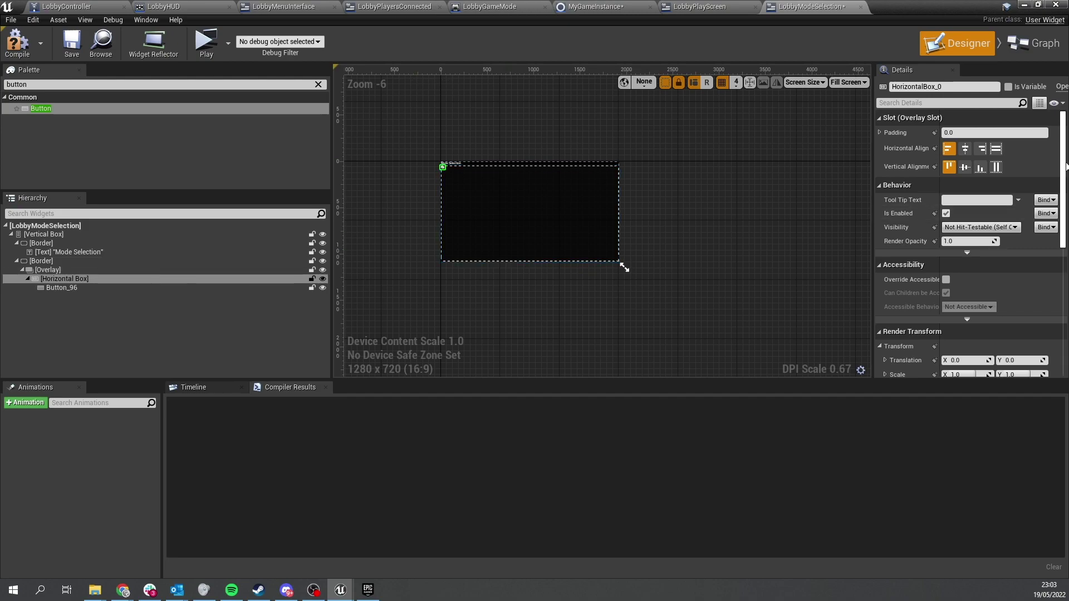
click(997, 148)
click(997, 166)
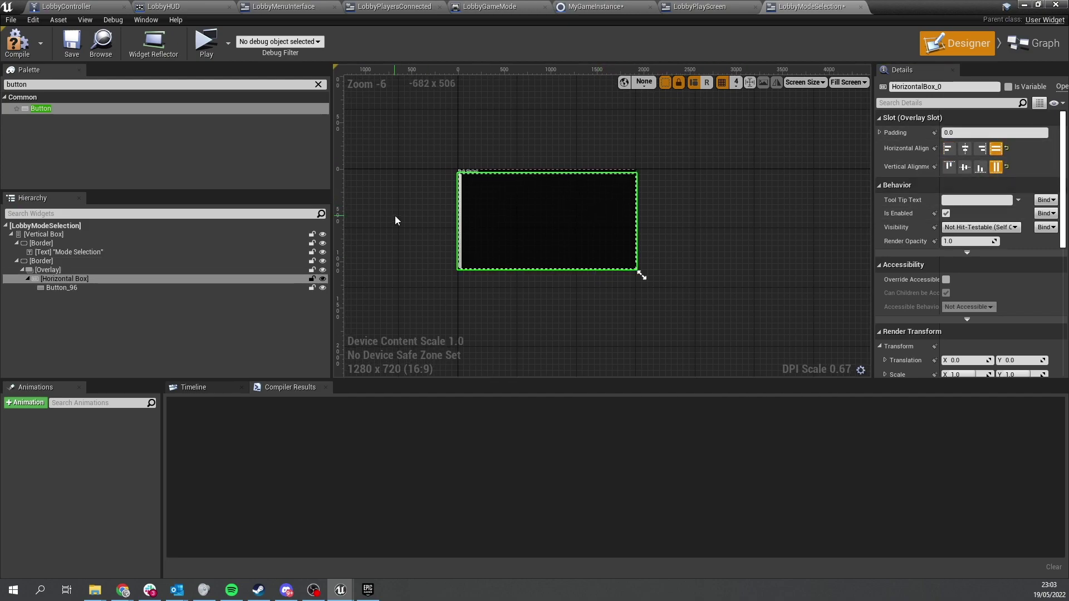
scroll(481, 232, up, 4)
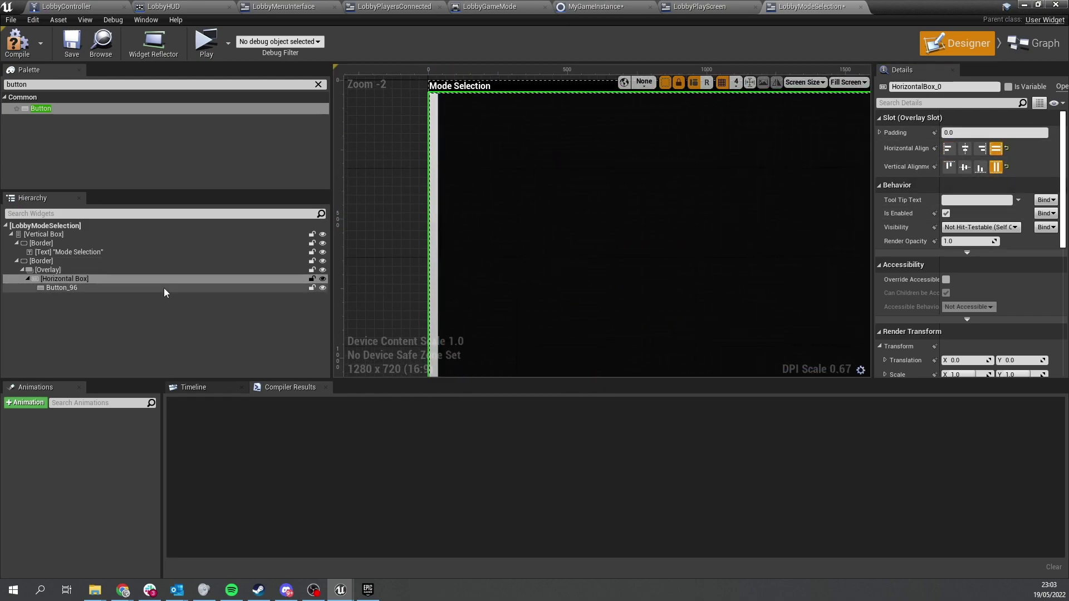
Duplicate the button inside the Horizontal Box
click(122, 287)
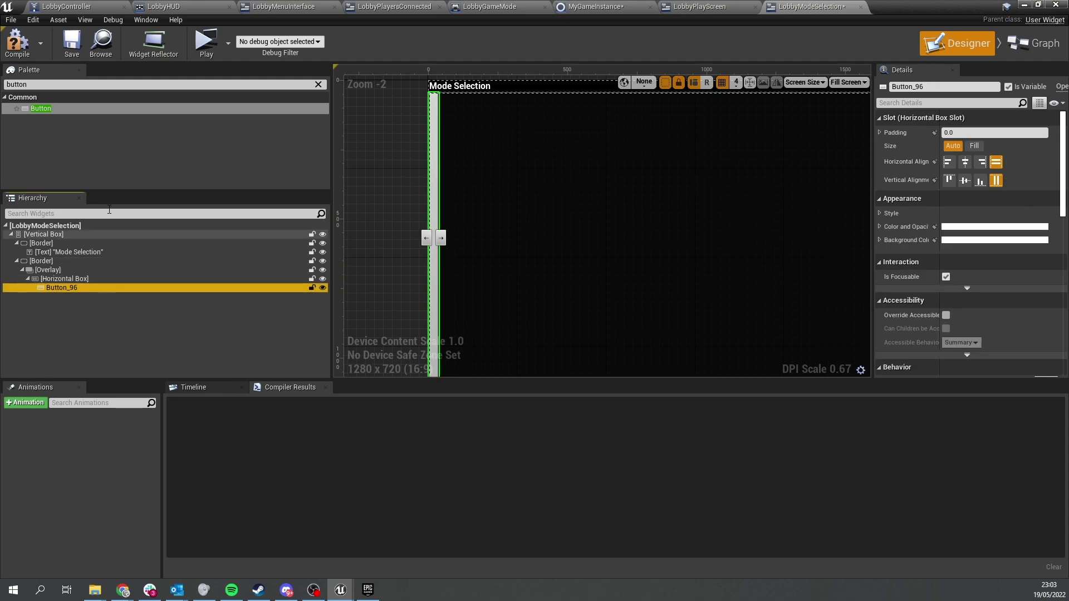
click(76, 294)
click(71, 289)
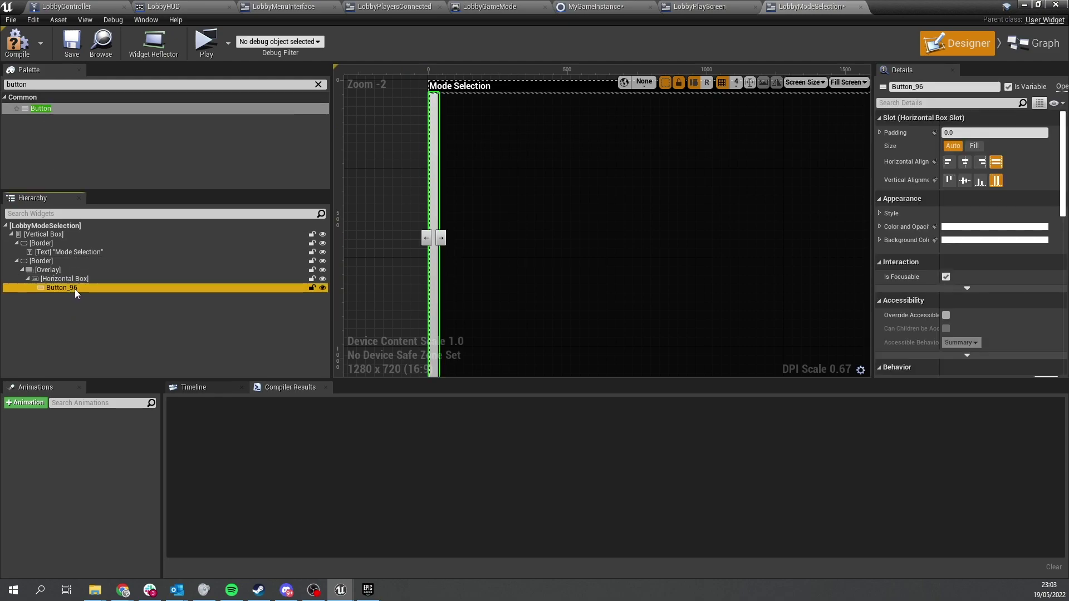
key(ctrl+d)
click(118, 325)
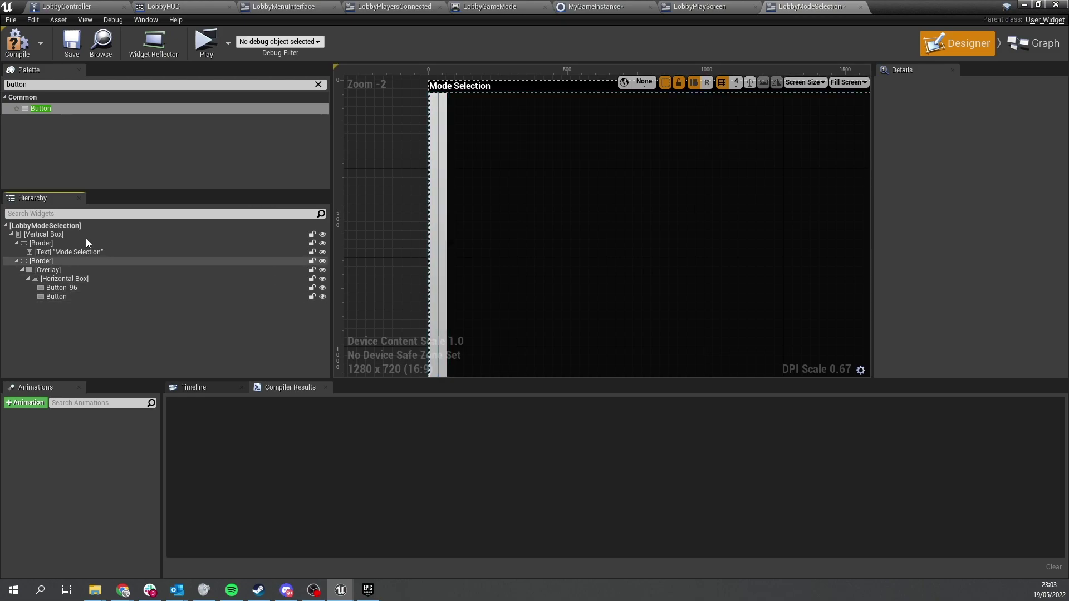
Insert a Spacer between the two buttons in the Horizontal Box and set its slot size to Fill
click(40, 84)
text(spacer)
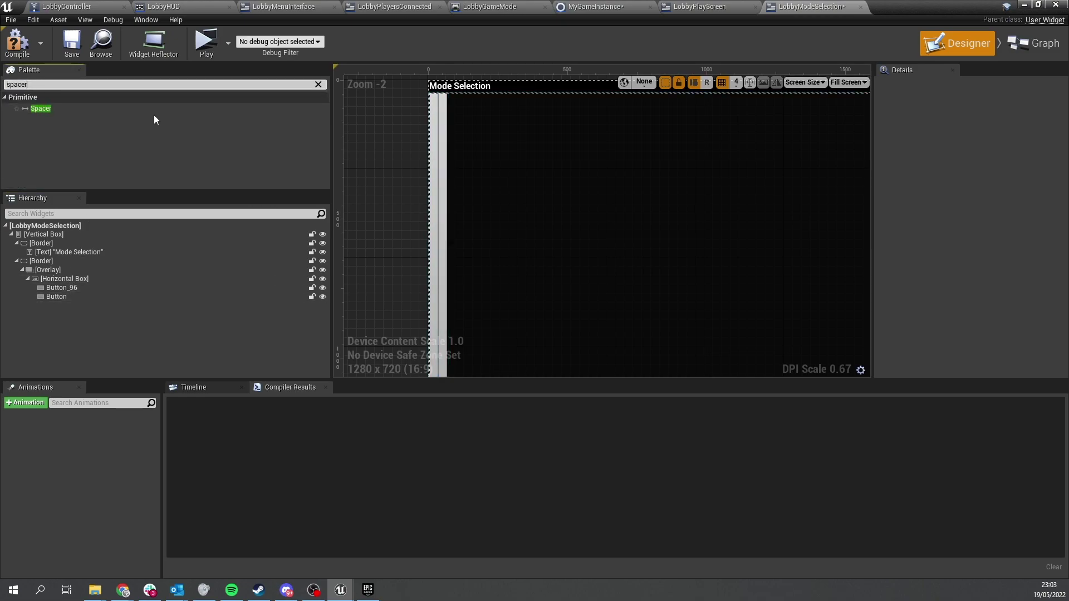
drag(111, 109, 72, 292)
click(69, 299)
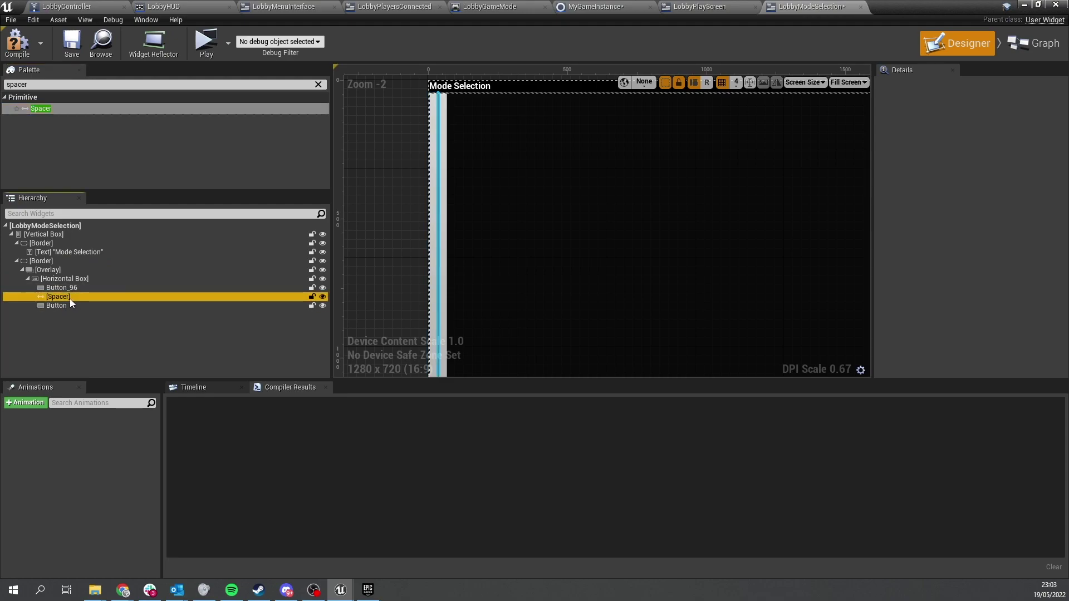
click(969, 149)
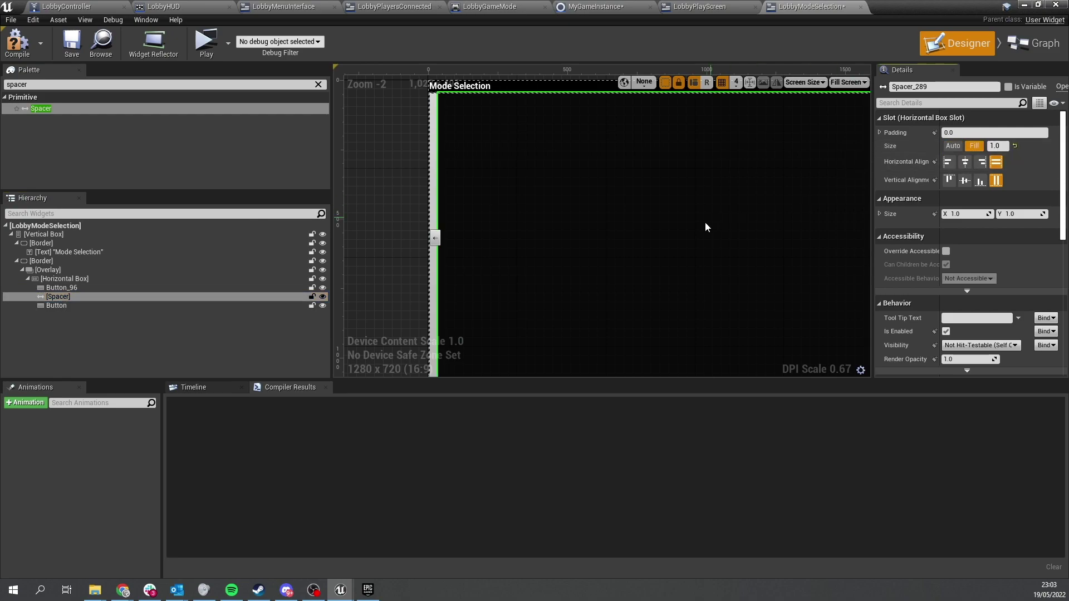
scroll(705, 223, down, 4)
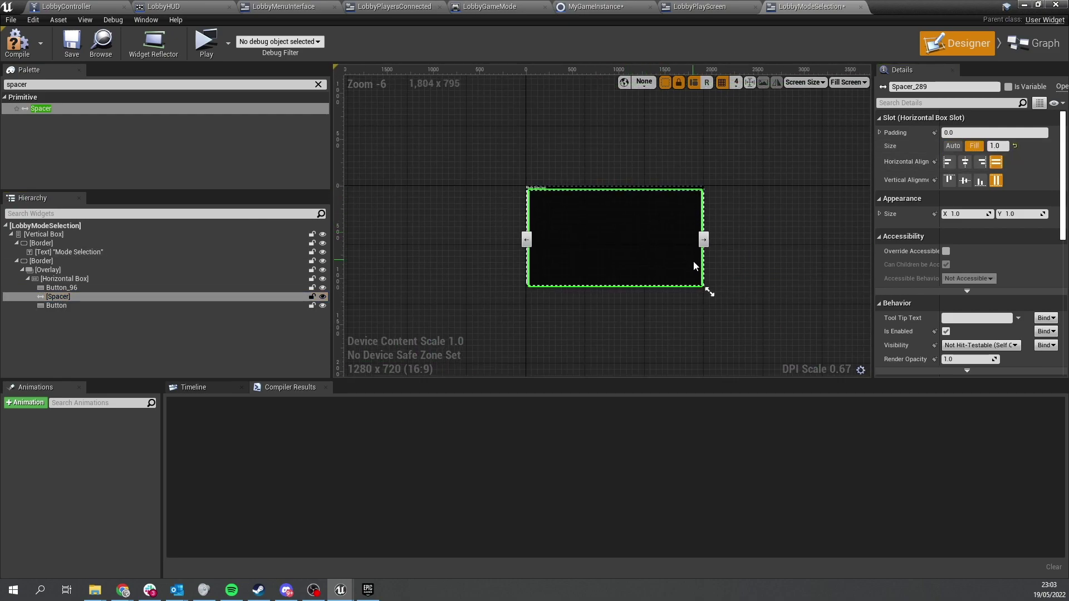
scroll(693, 253, up, 2)
Add a Text widget inside the first button of the Horizontal Box and set its content to "<"
click(83, 297)
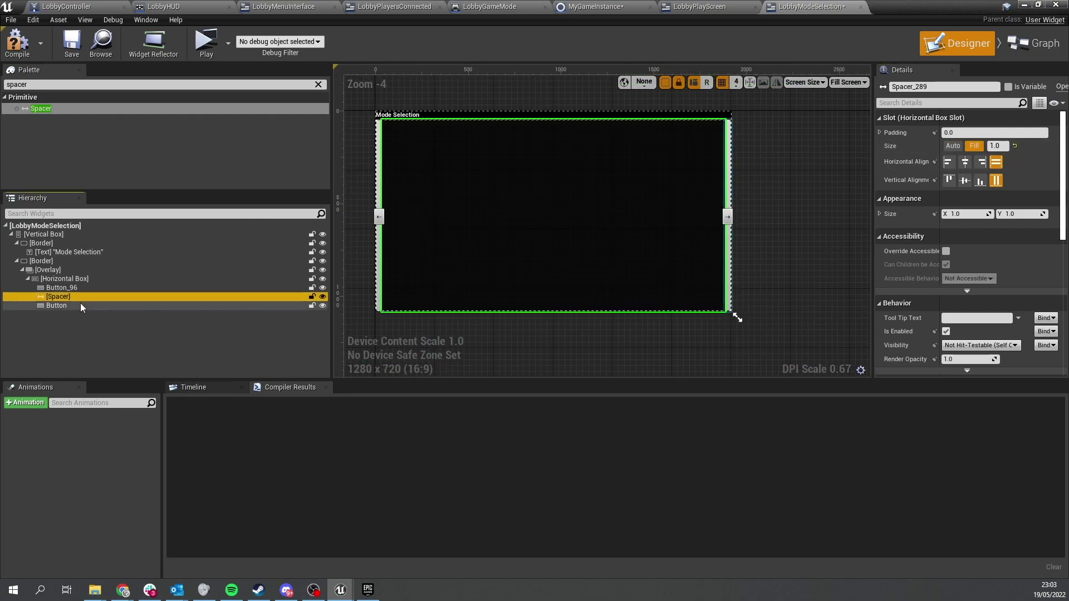
click(78, 305)
click(72, 282)
click(76, 290)
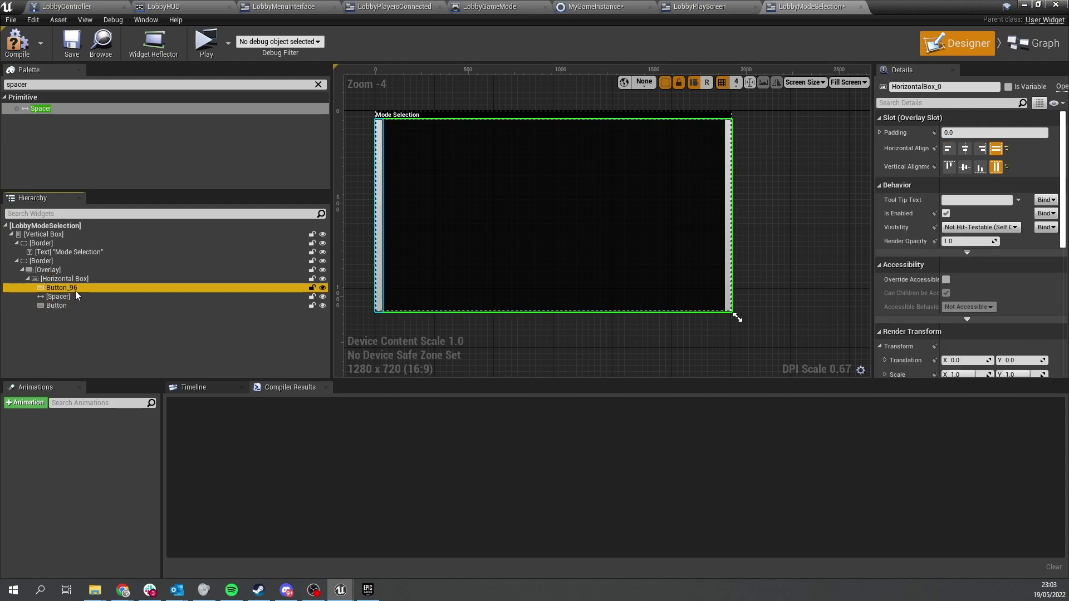
click(35, 84)
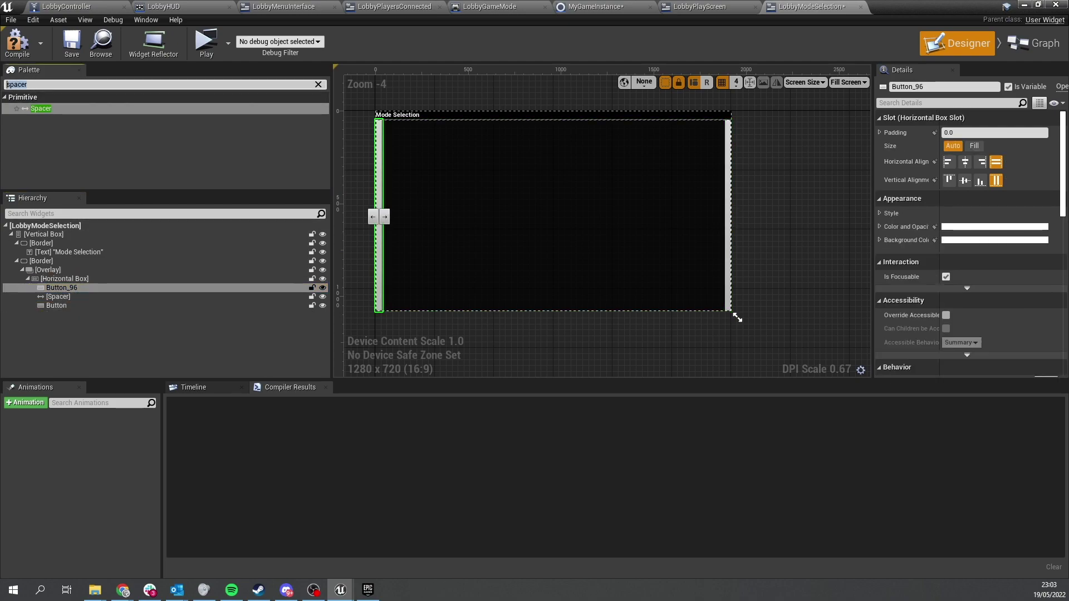
text(text)
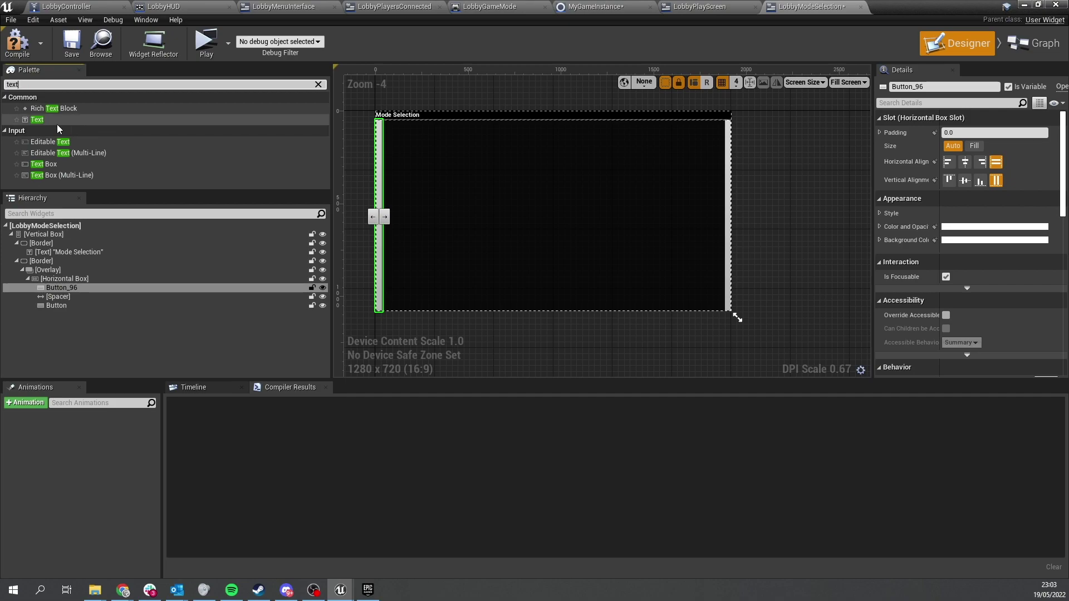
drag(58, 120, 73, 288)
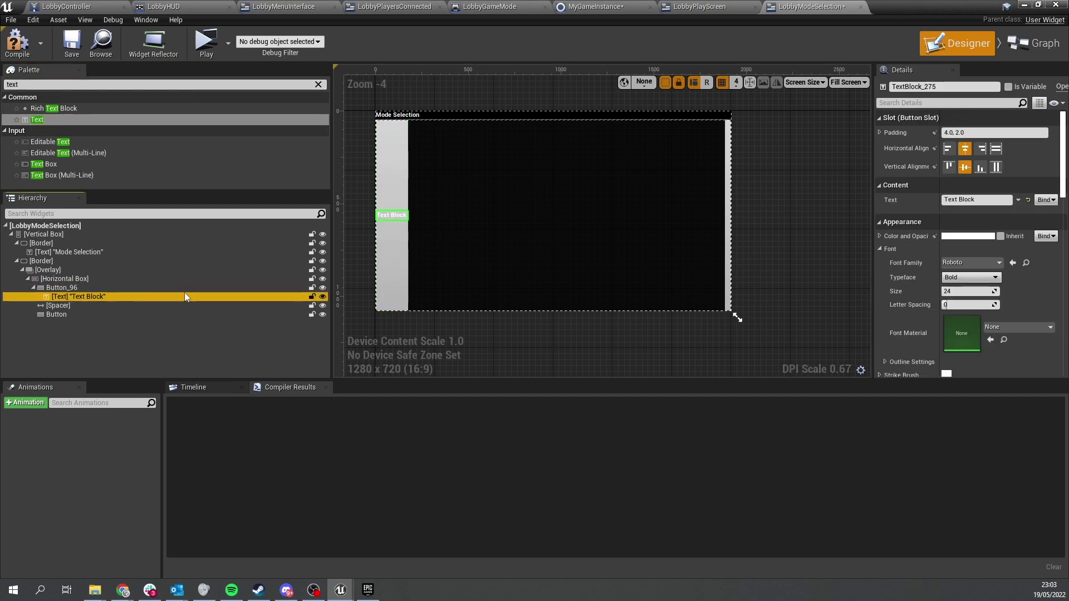
click(976, 200)
text(<)
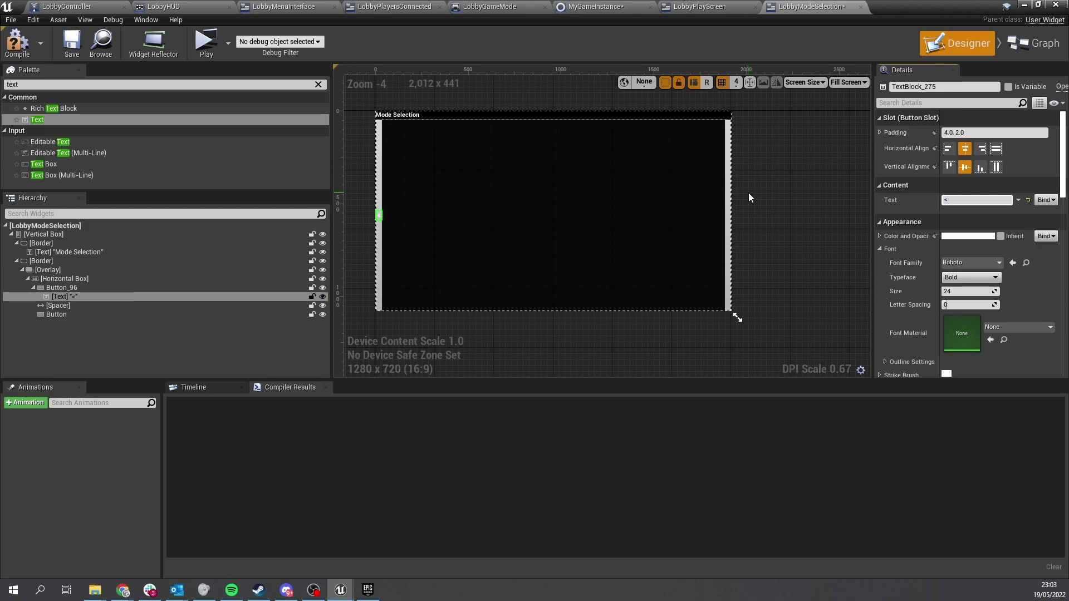
Switch the designer preview to Custom on Screen with a width of 600 and a height of 300
scroll(637, 222, up, 7)
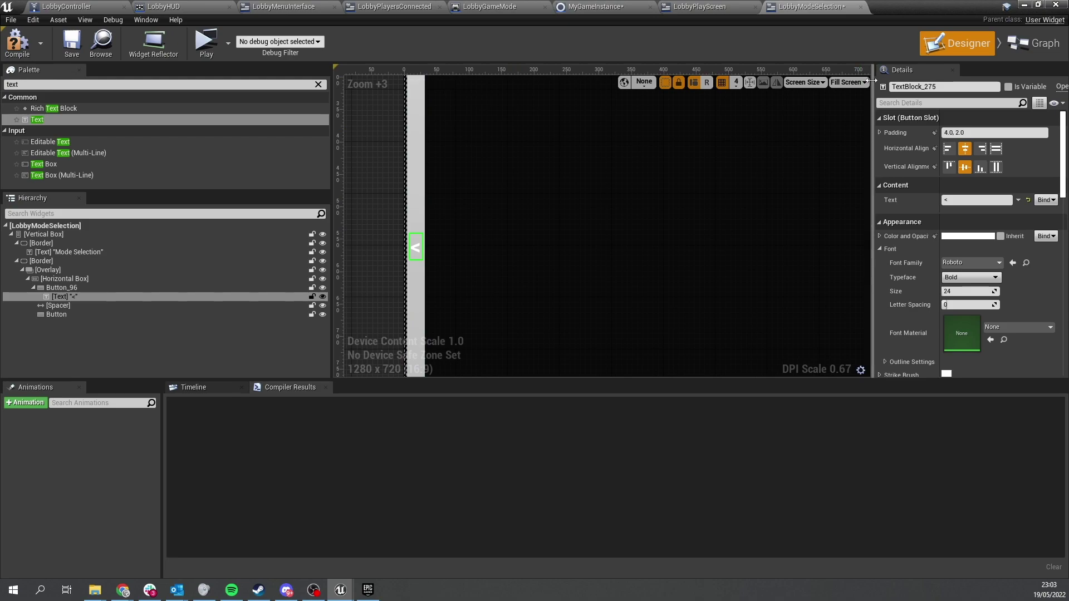
click(851, 82)
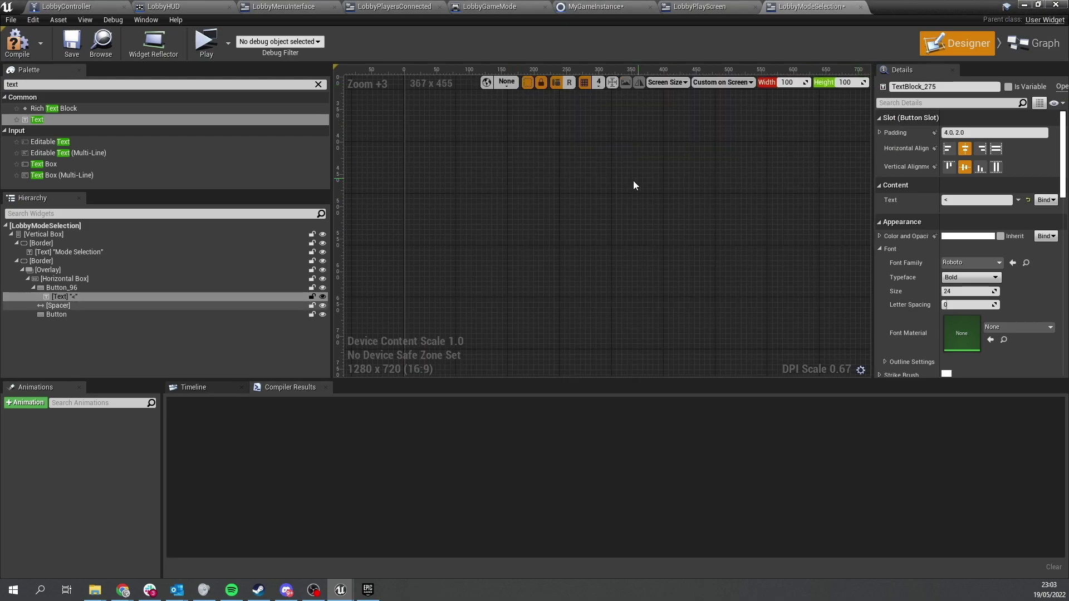
right_drag(633, 180, 624, 265)
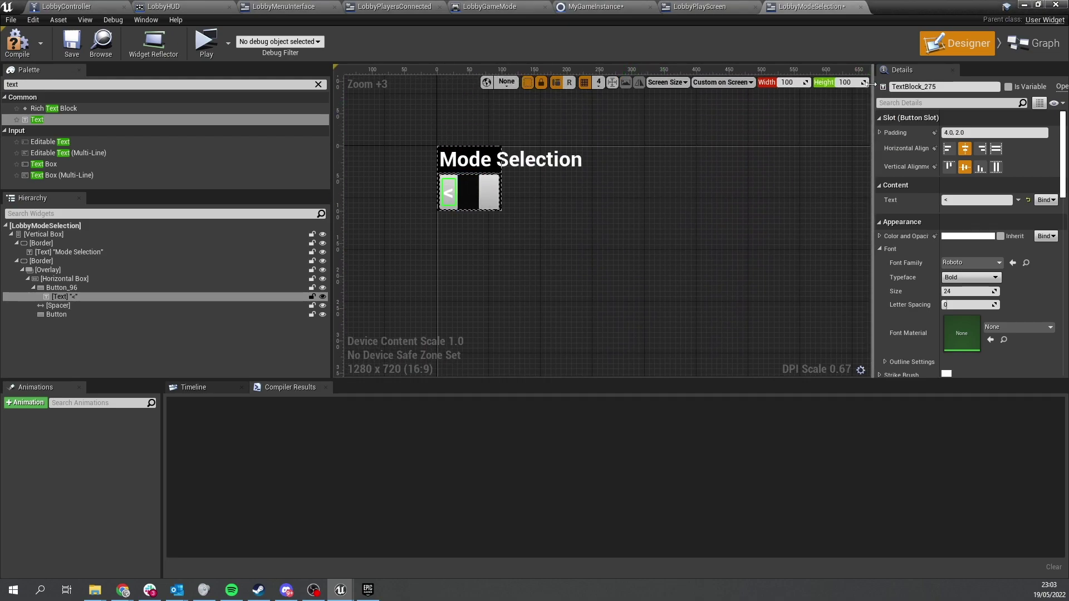
click(781, 82)
text(1)
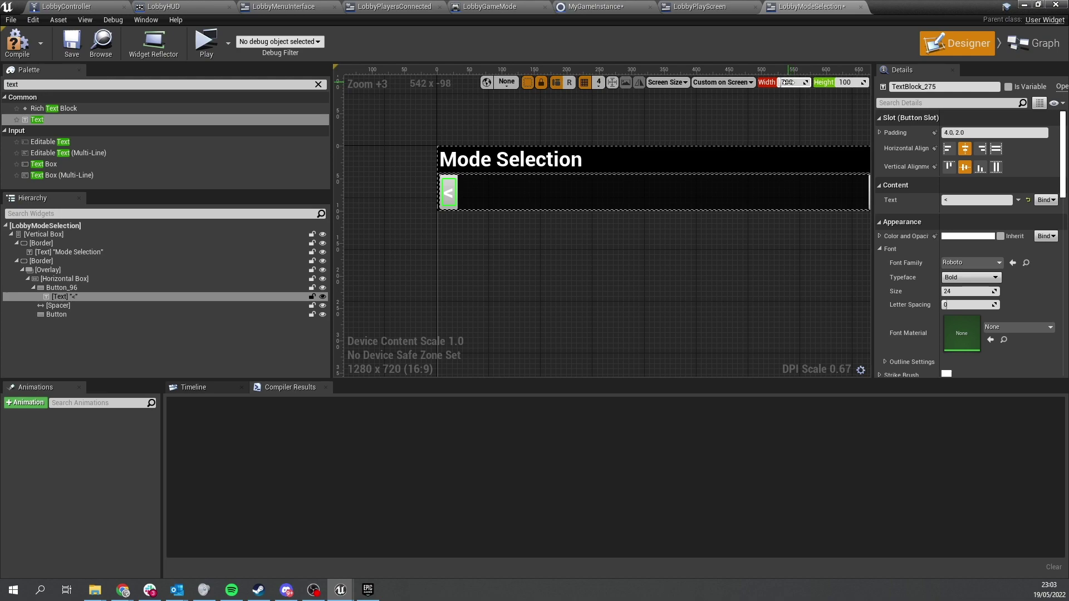
text(600)
key(Tab)
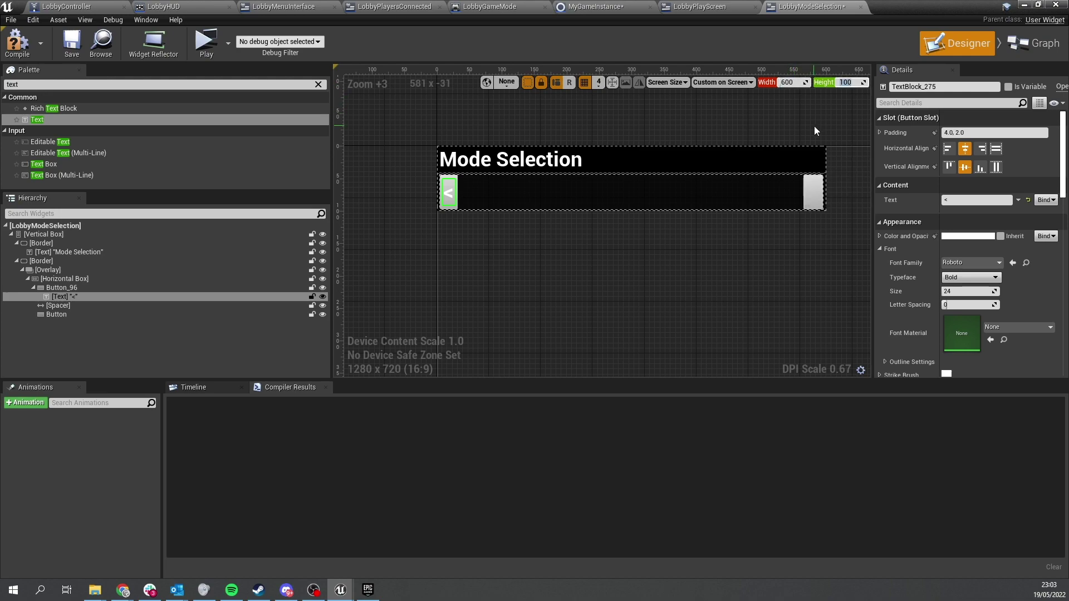
text(300)
key(Return)
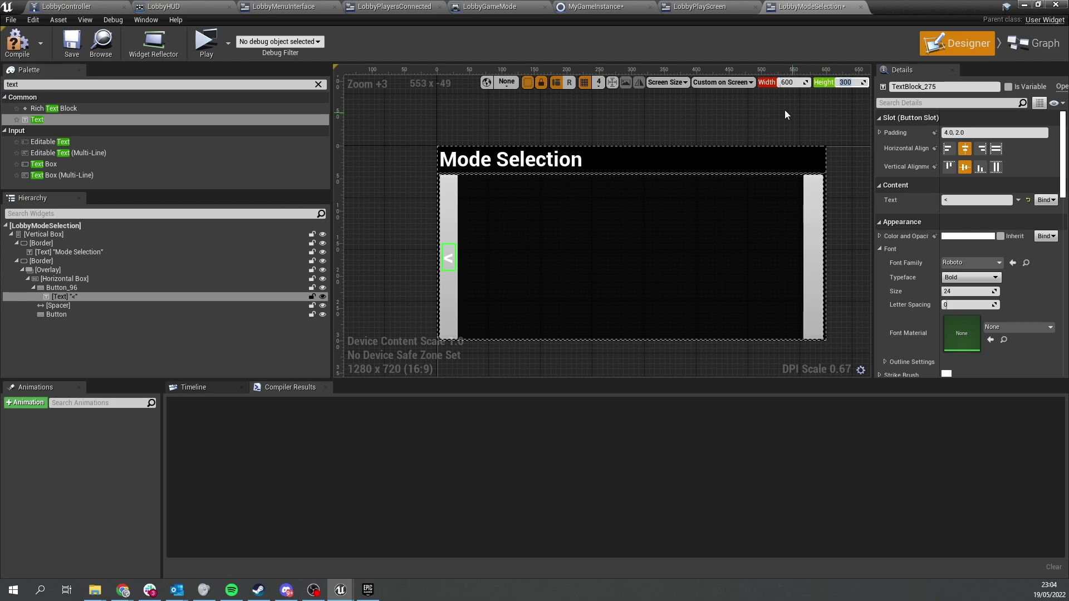
right_drag(638, 264, 591, 236)
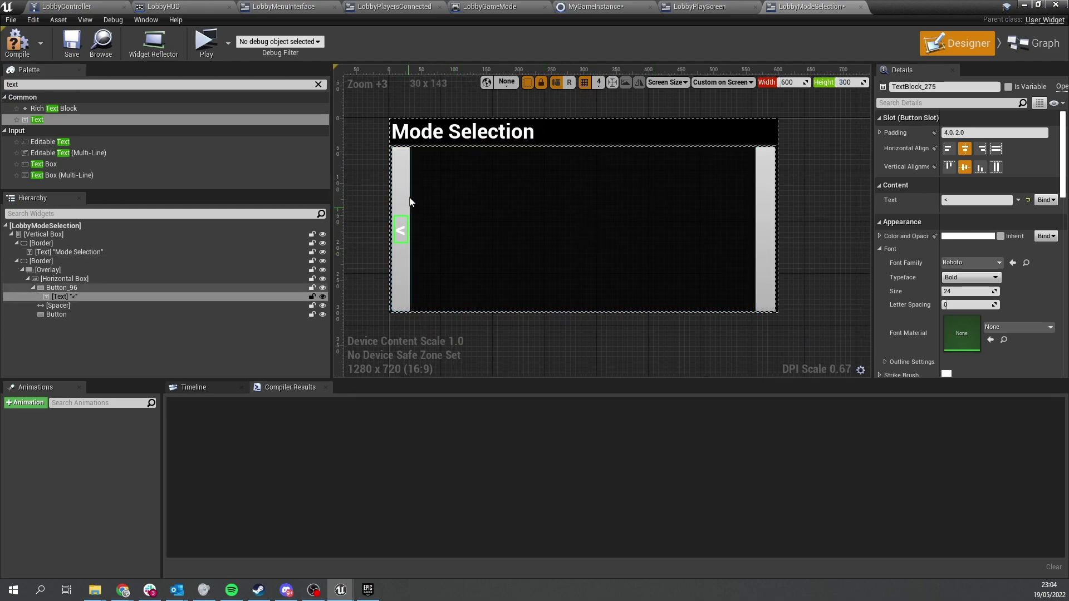
Add a Text widget inside the second button of the Horizontal Box and set its content to ">"
click(765, 228)
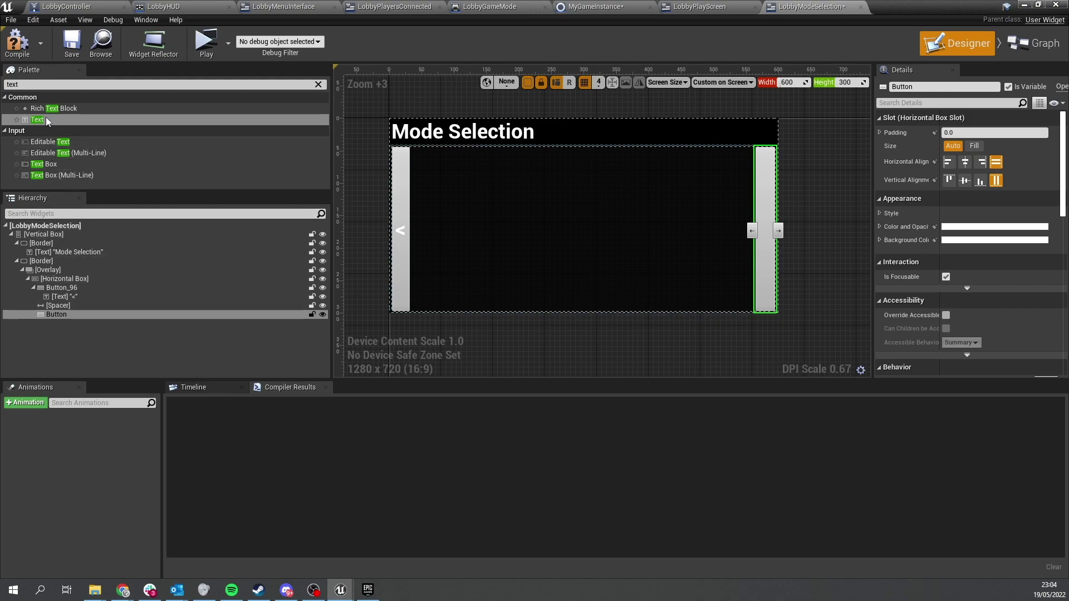
drag(46, 118, 64, 316)
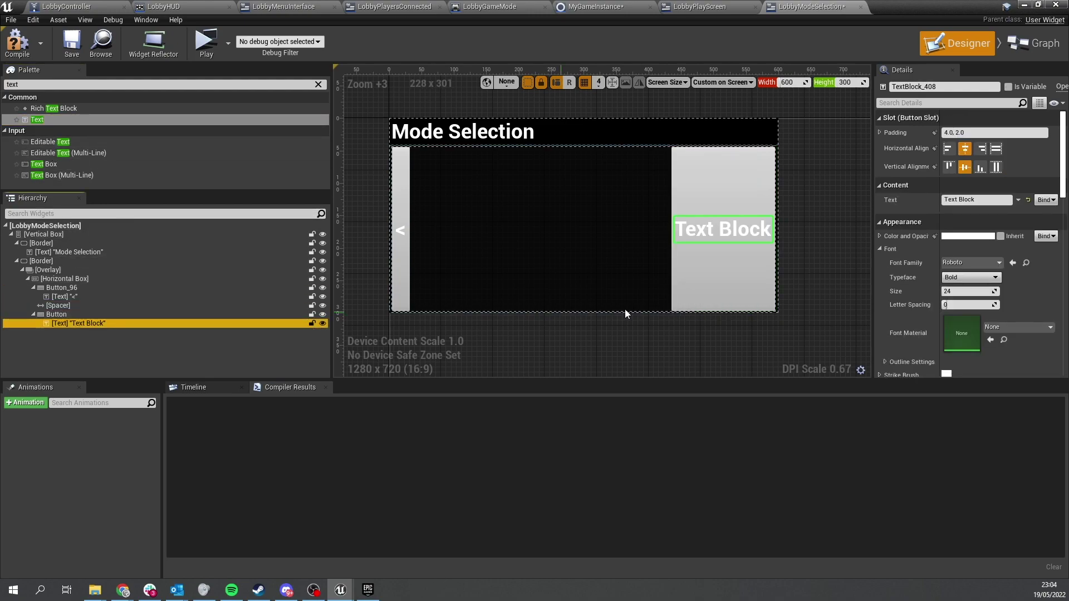
click(979, 200)
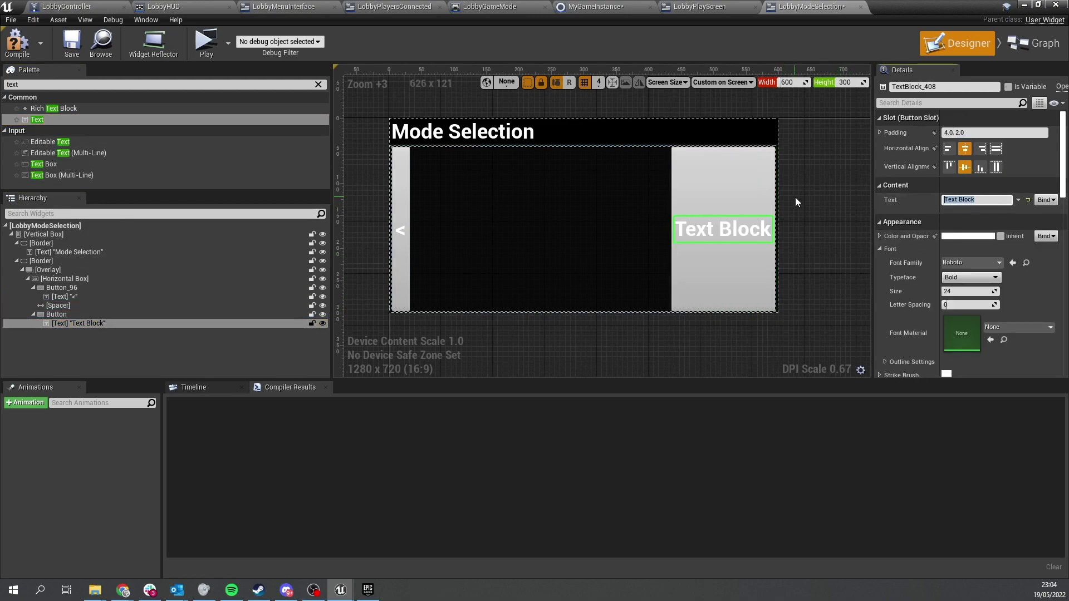
text(?)
key(Return)
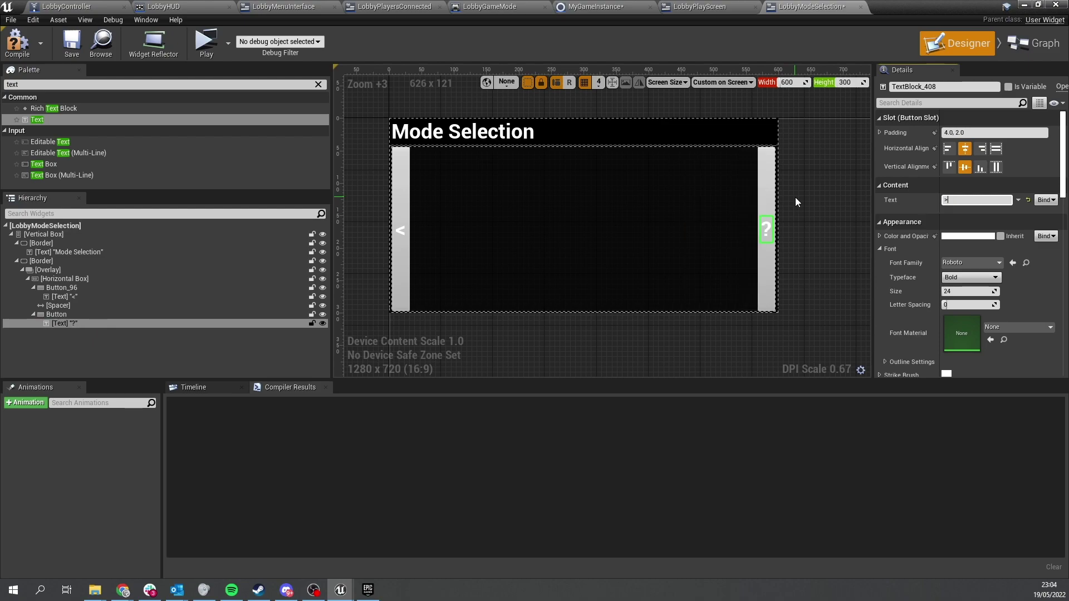
text(>)
key(Return)
click(770, 207)
click(469, 329)
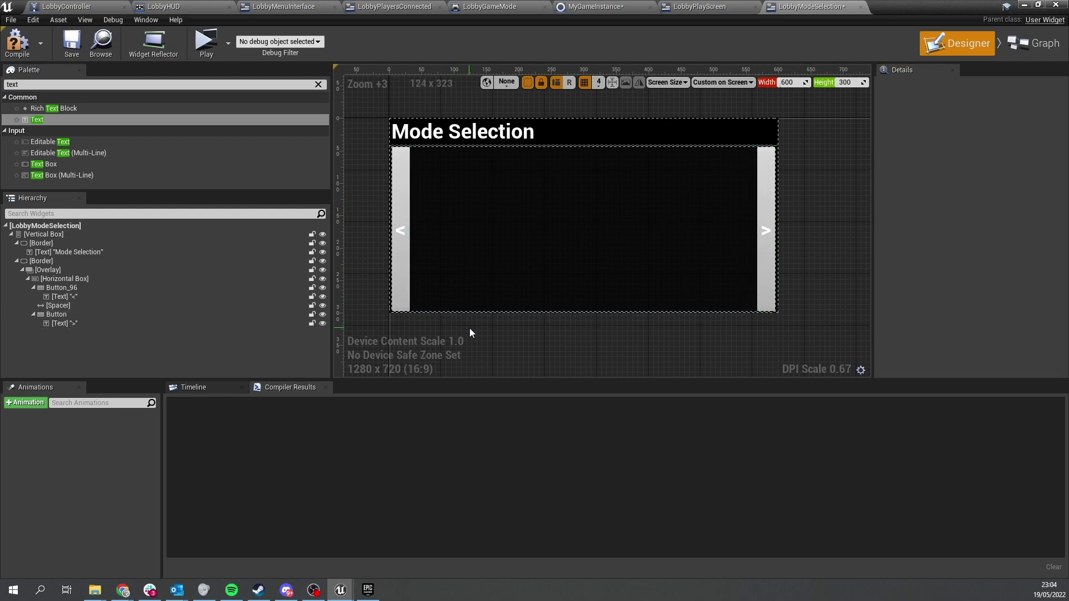
Make the background colour of both the "<" and ">" buttons fully transparent by lowering its alpha
click(399, 186)
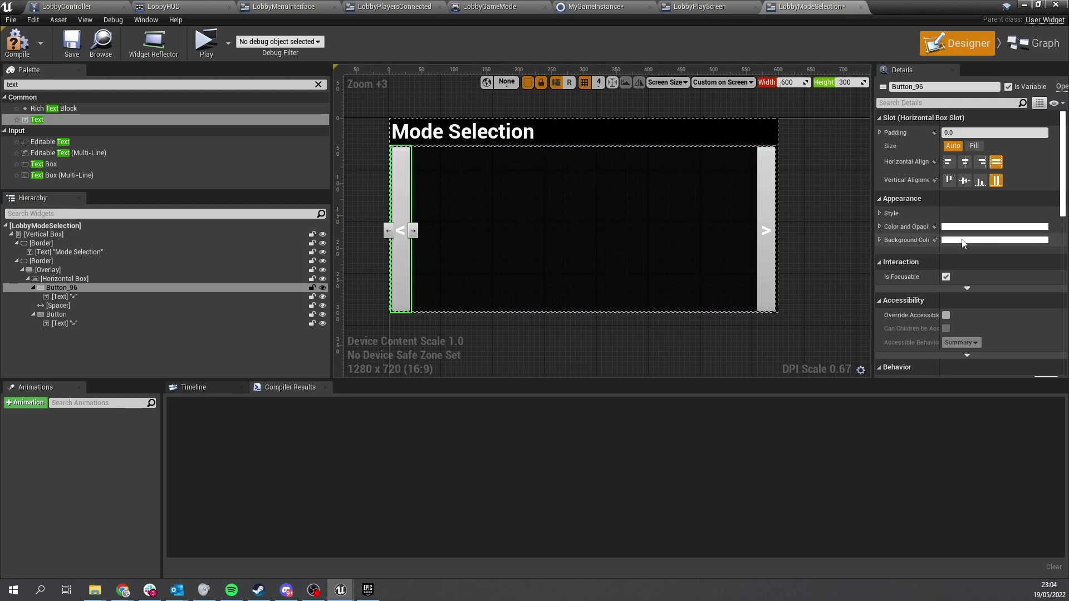
click(962, 240)
drag(824, 478, 731, 477)
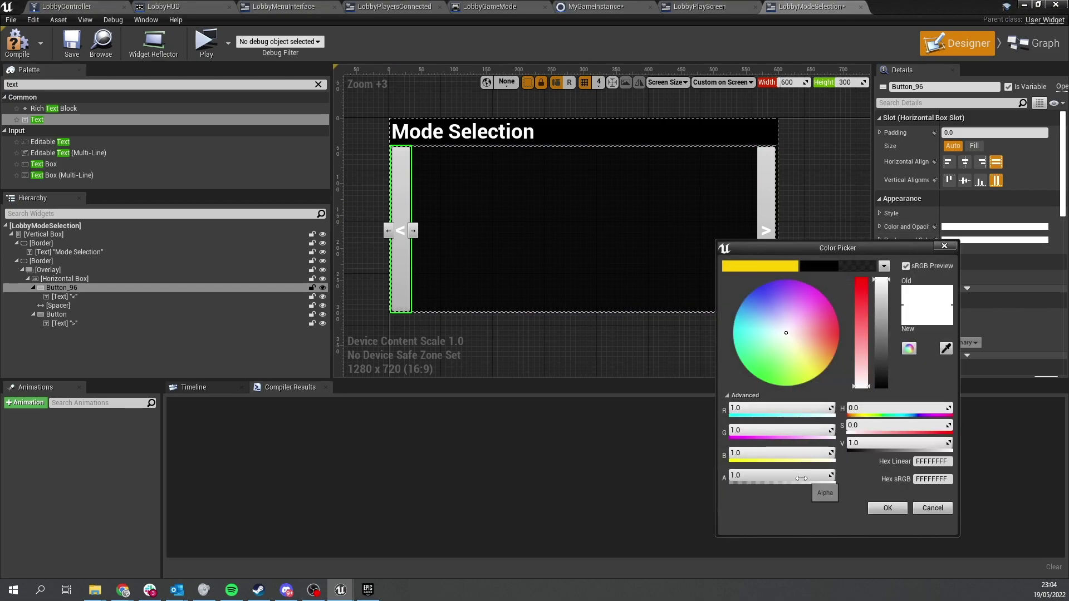
click(887, 508)
click(766, 230)
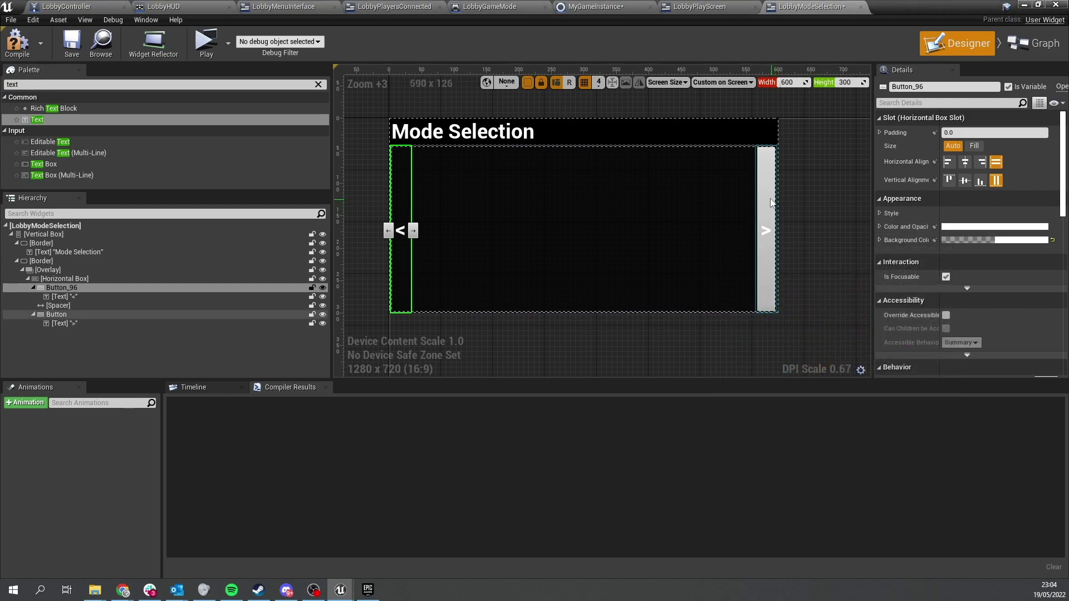
click(962, 240)
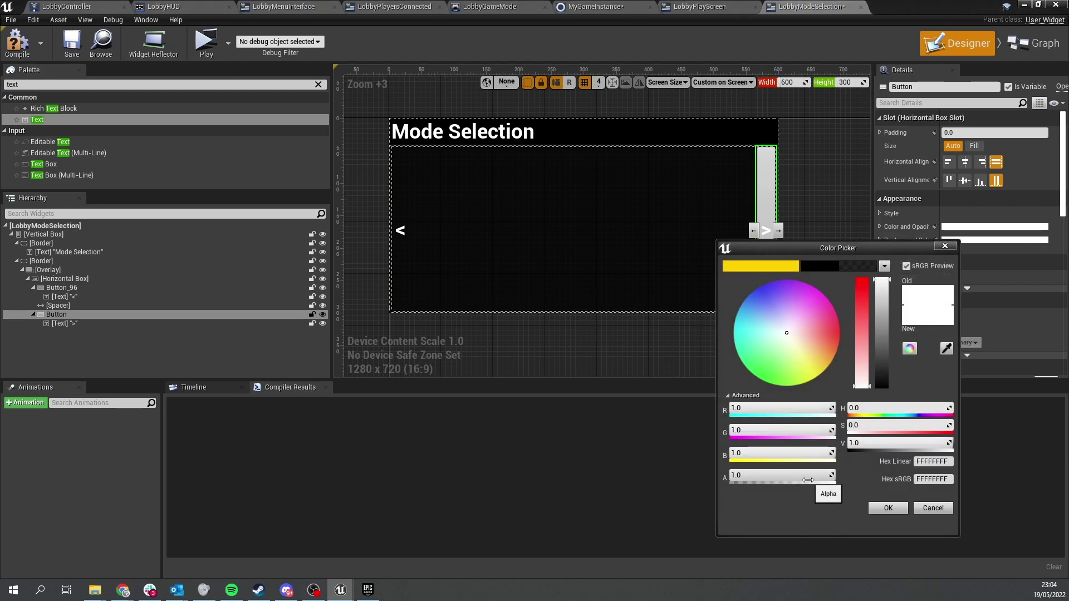
drag(824, 478, 730, 478)
click(889, 509)
click(808, 357)
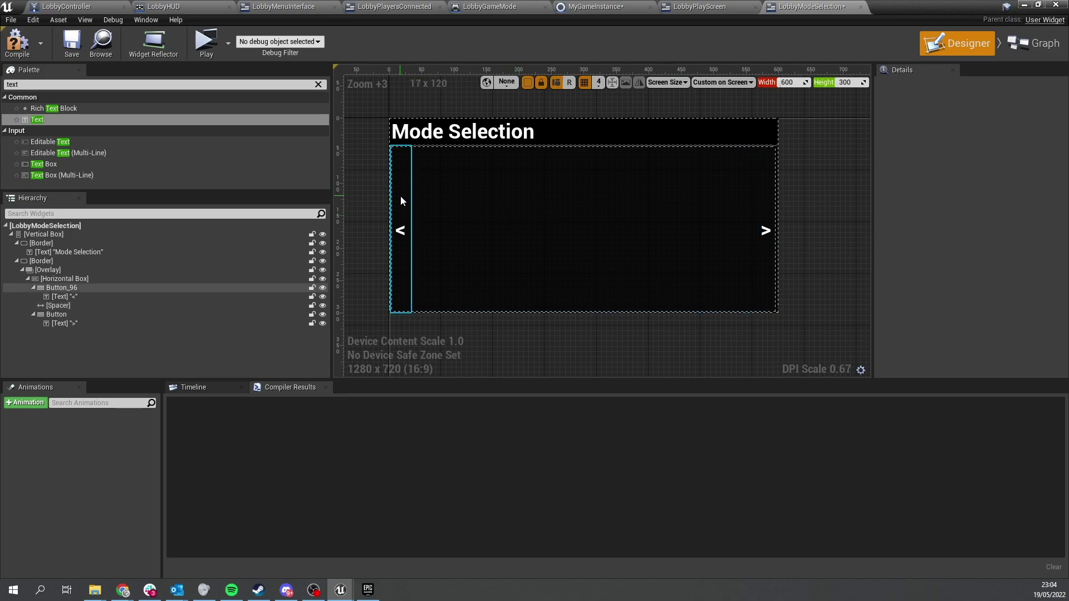
Add an Image widget to the Overlay below the Horizontal Box and set its vertical and horizontal alignment to Fill
click(33, 288)
click(27, 278)
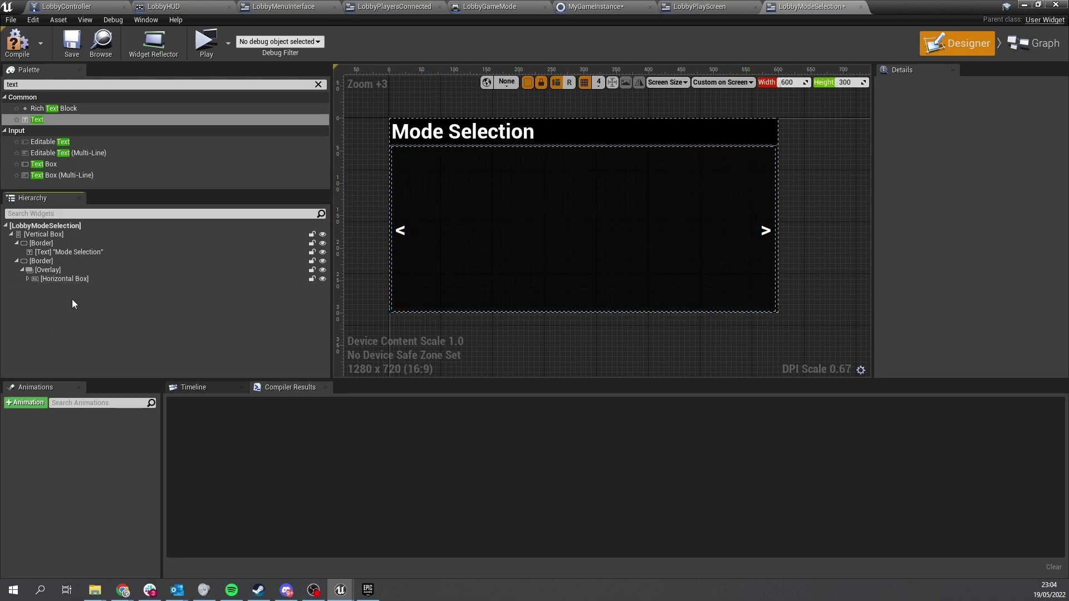
click(58, 278)
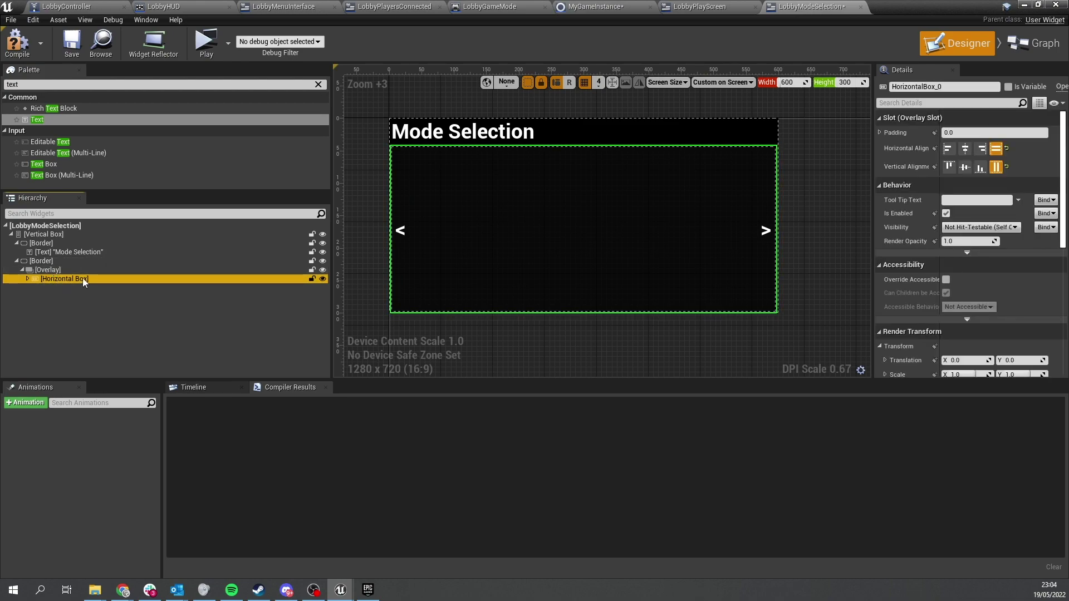
click(47, 290)
click(44, 84)
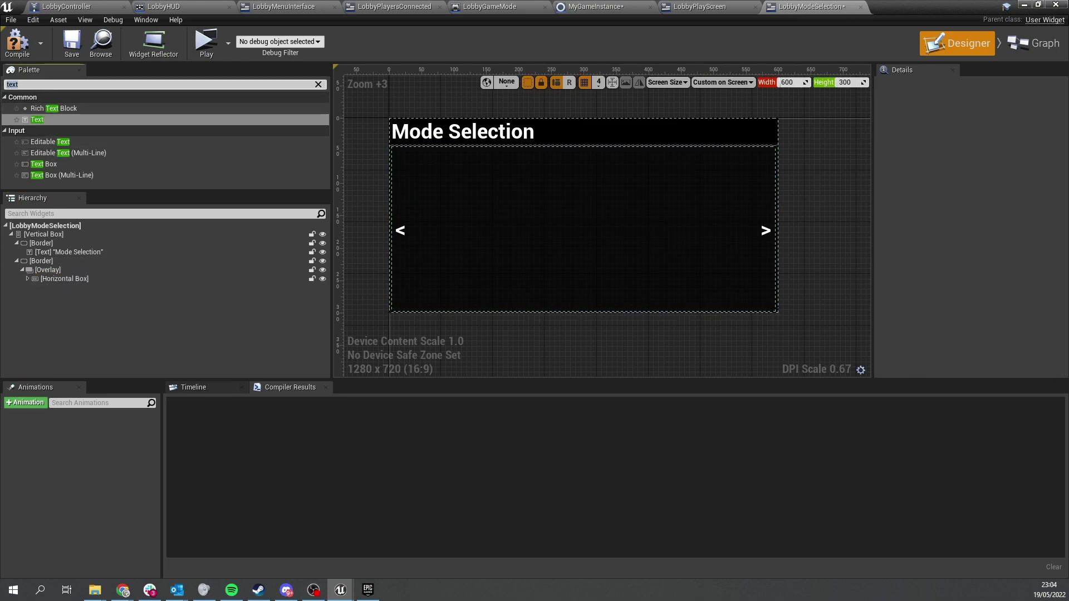
text(image)
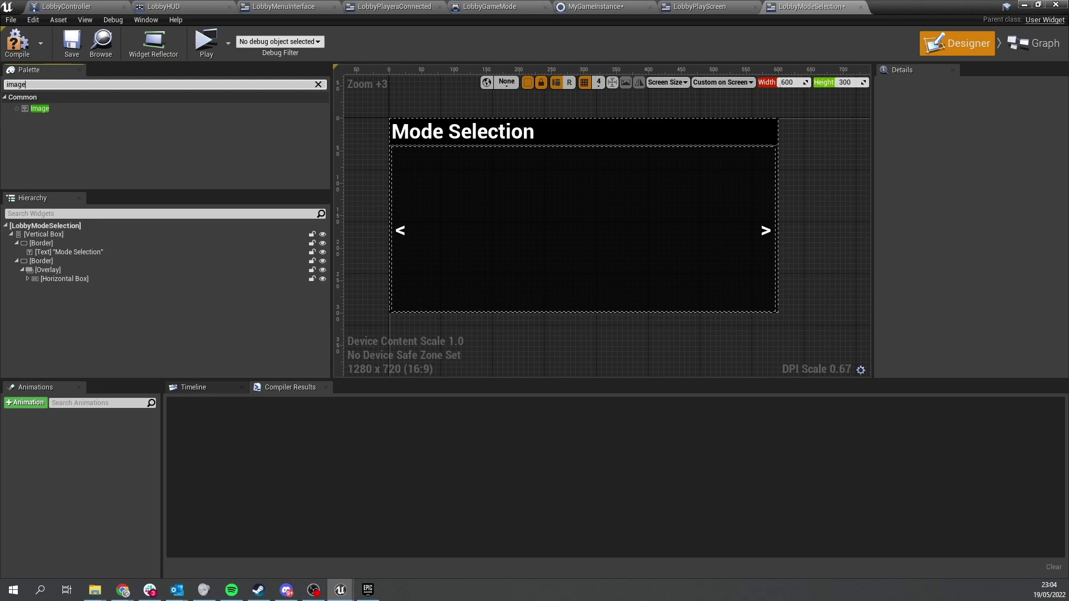
drag(58, 109, 56, 286)
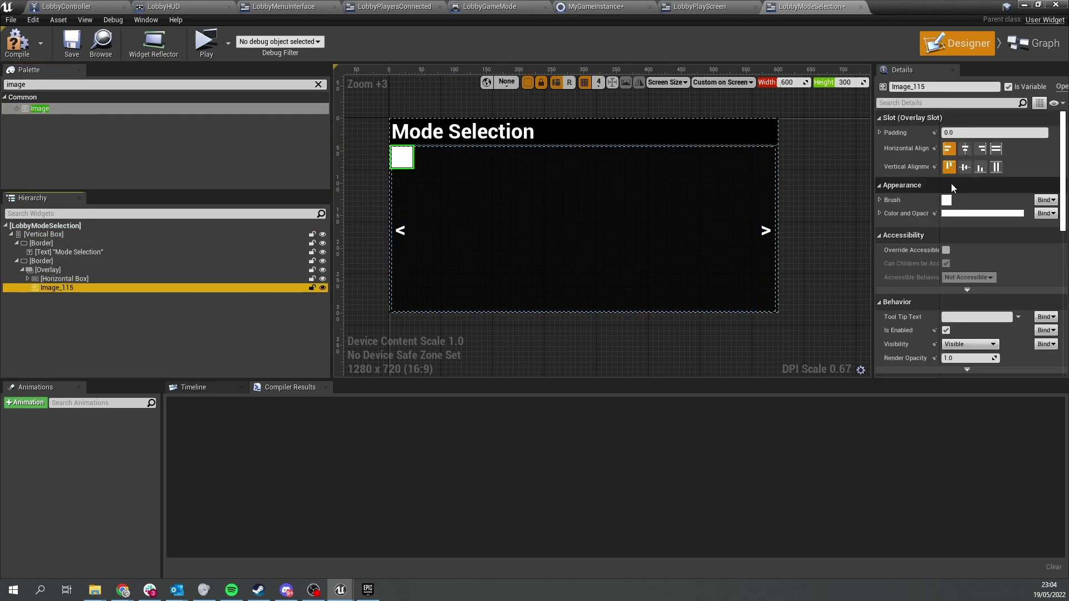
click(996, 167)
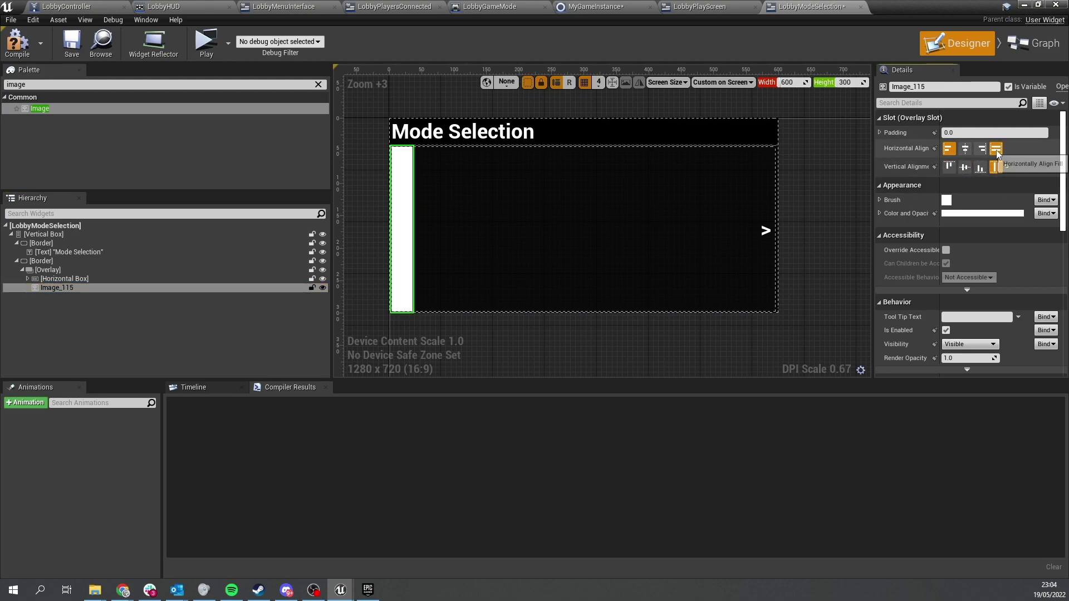
click(996, 148)
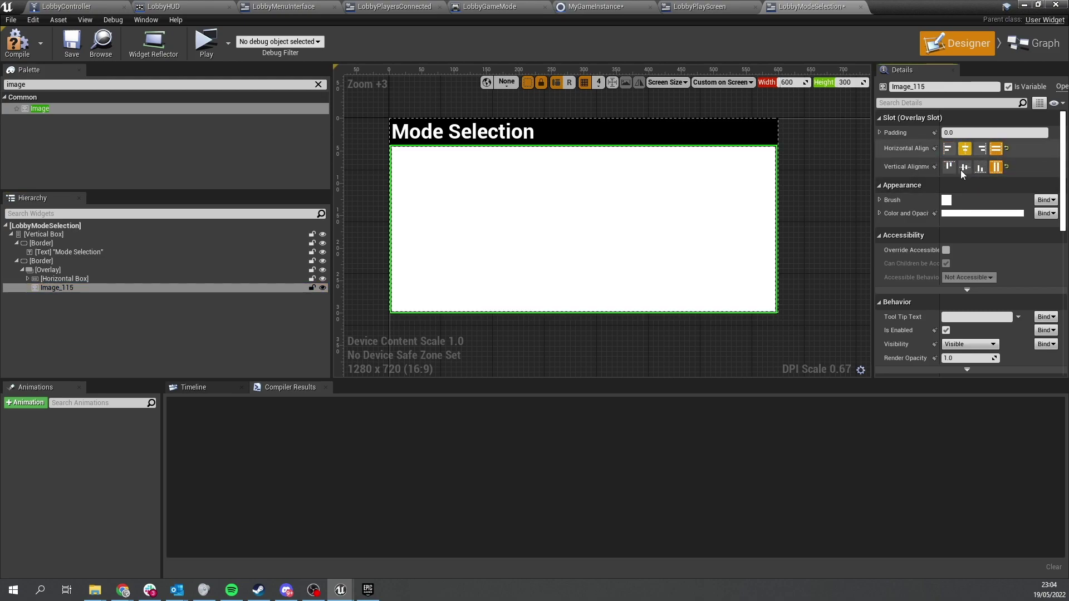
Change the Visibility option of the Image in the Overlay and compile the widget
click(170, 339)
click(126, 287)
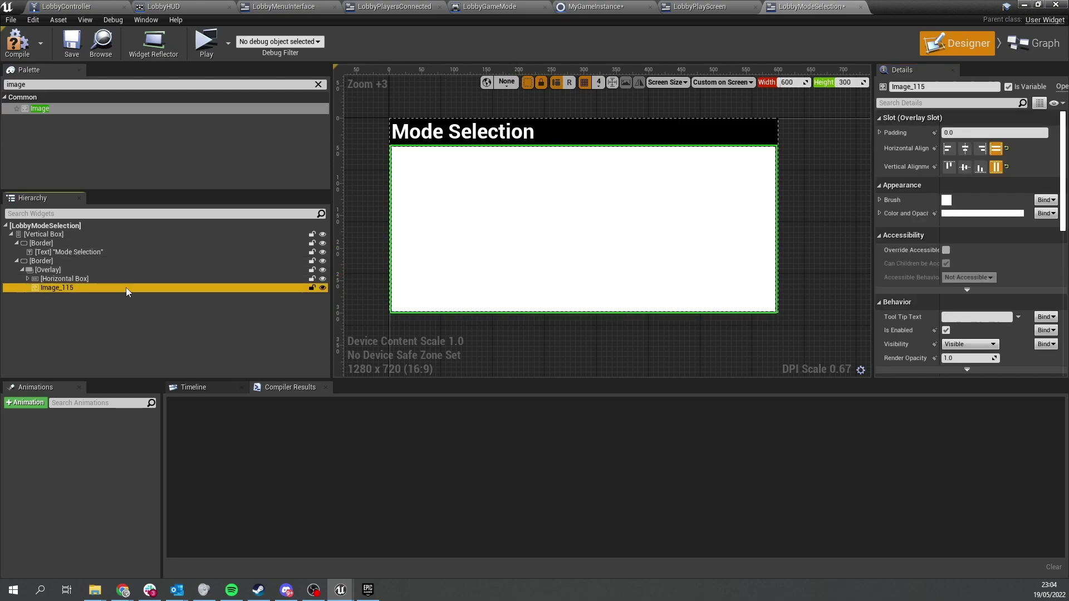
scroll(921, 234, down, 5)
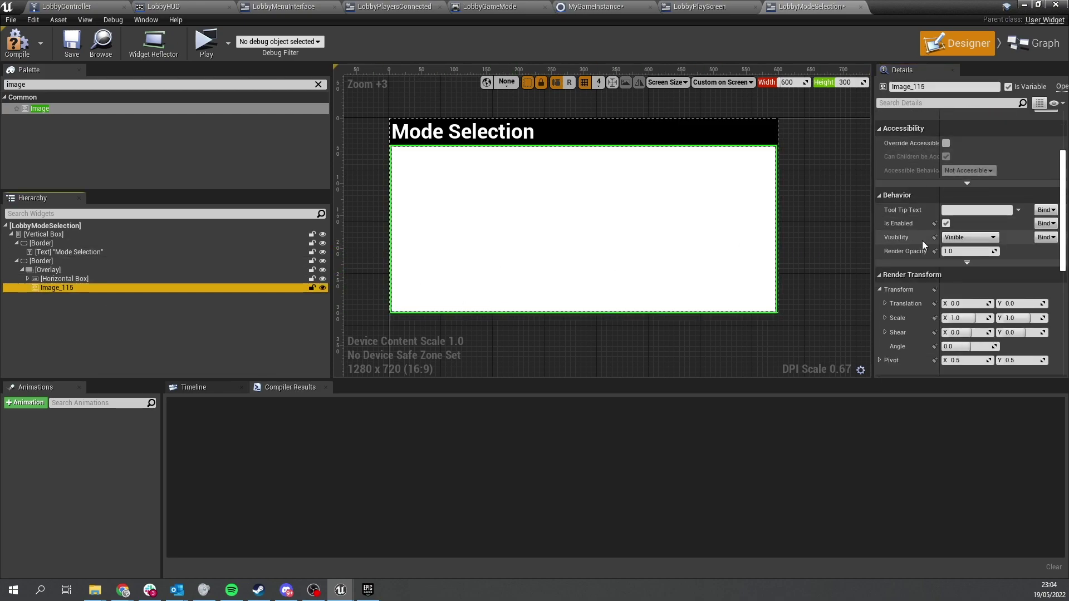
scroll(922, 240, down, 10)
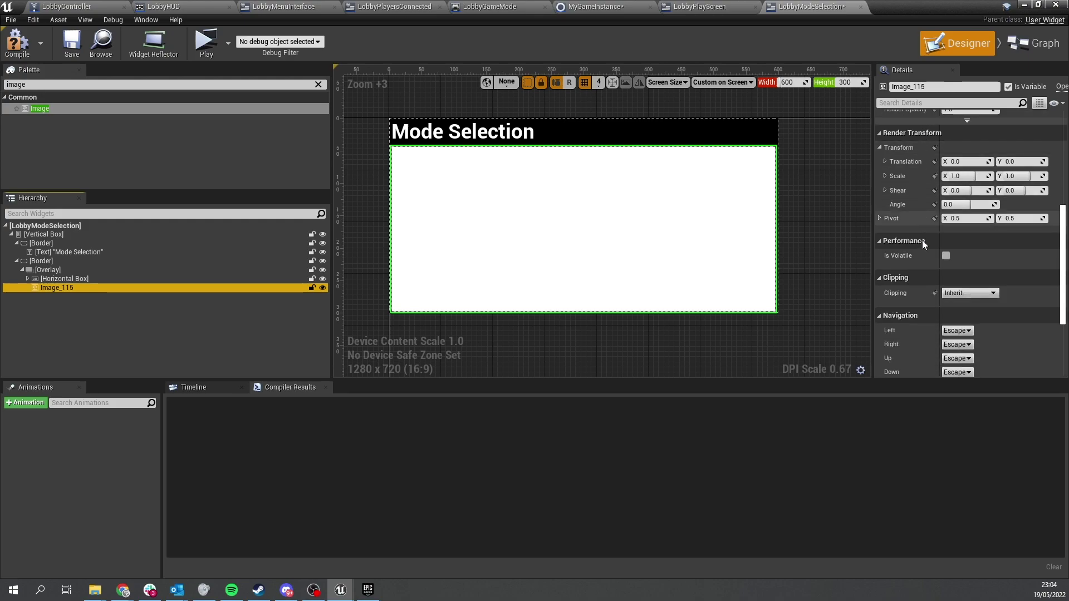
scroll(927, 241, up, 8)
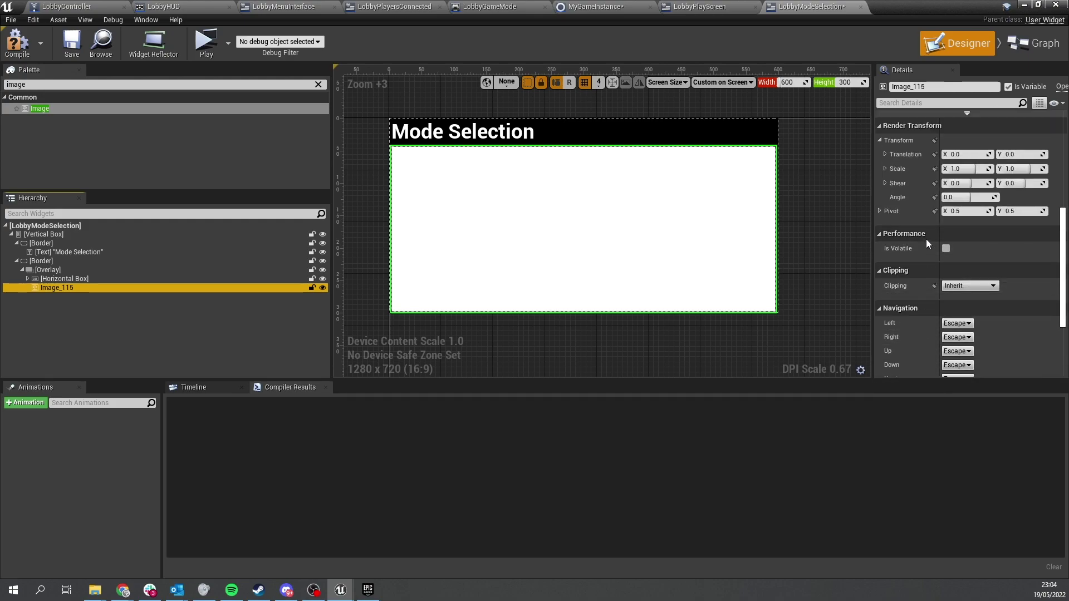
scroll(927, 239, up, 2)
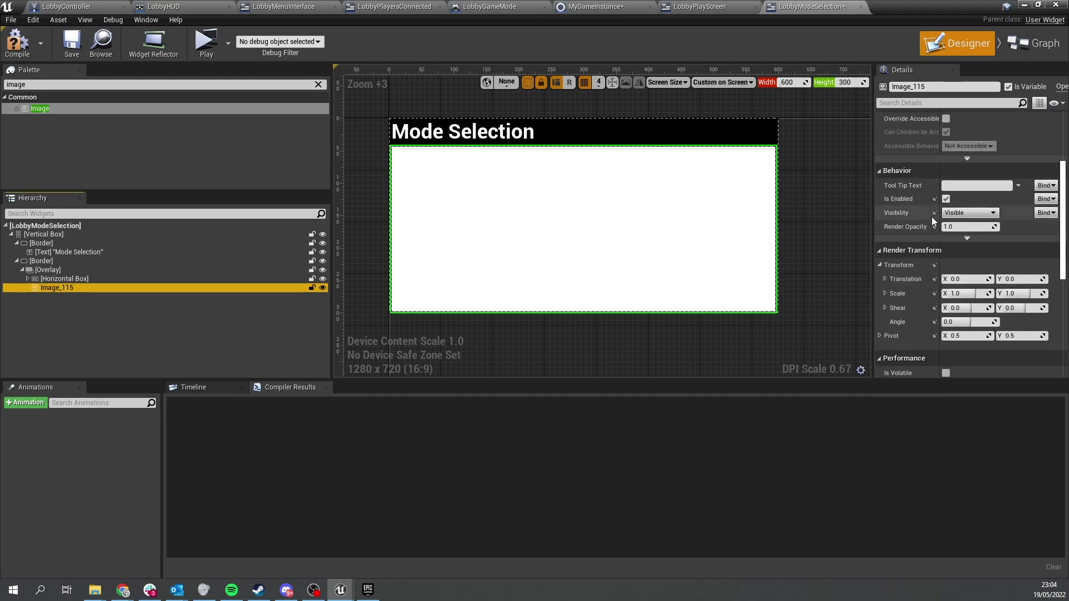
click(969, 213)
click(956, 236)
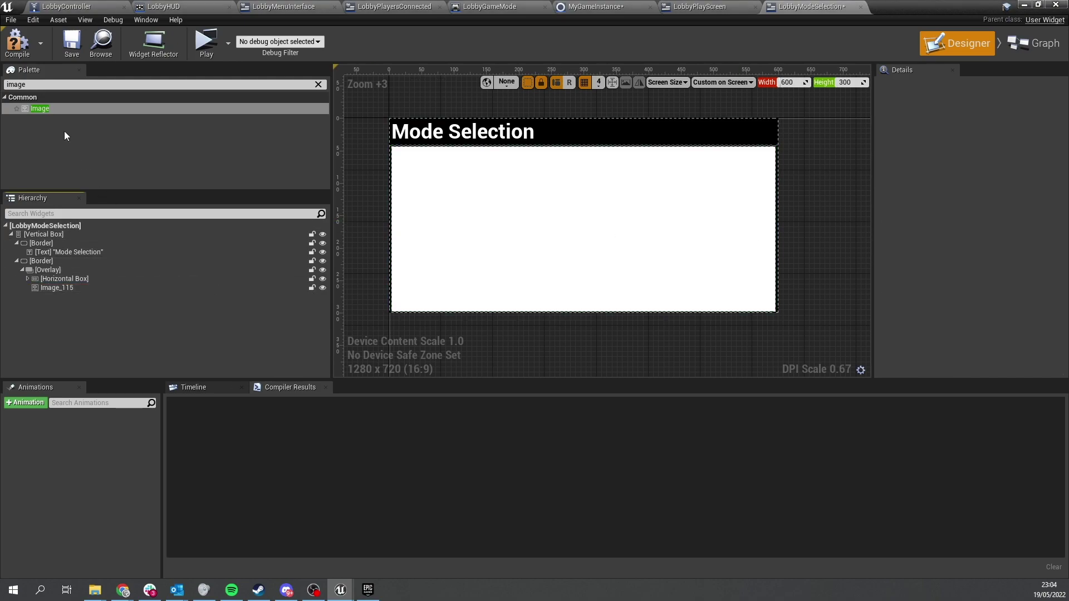
click(17, 45)
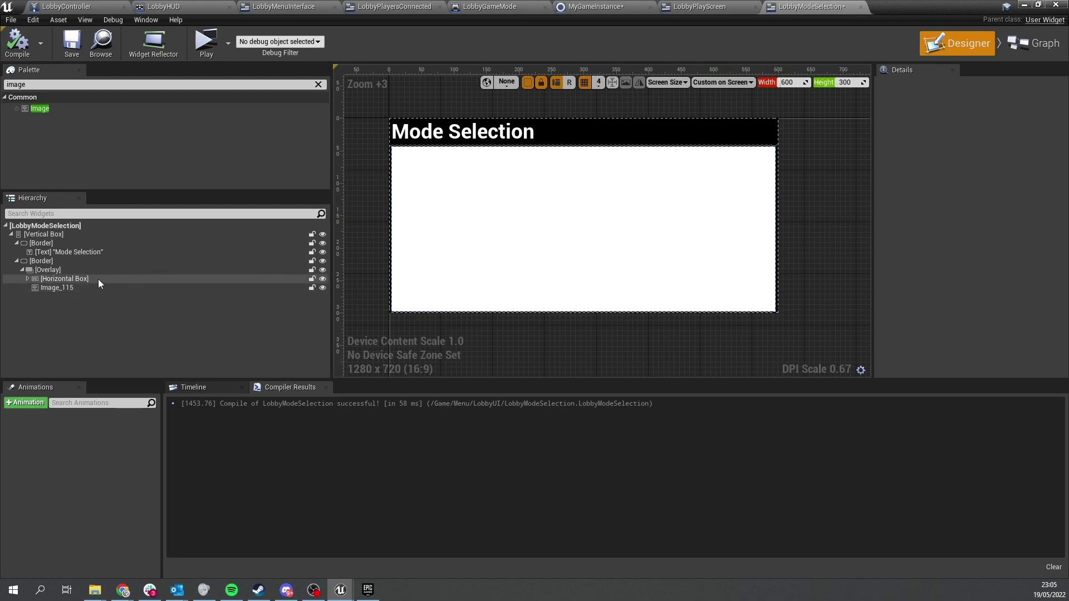
Rename the first button in the Horizontal Box as PreviousModeButton
click(27, 279)
click(58, 289)
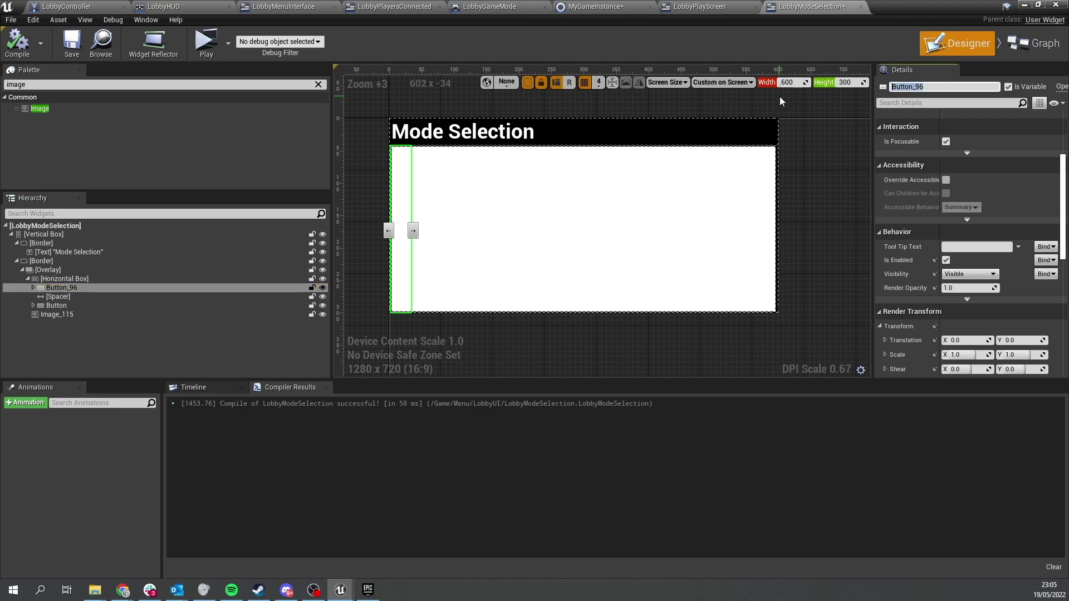
text(PreviousModeButton)
key(Return)
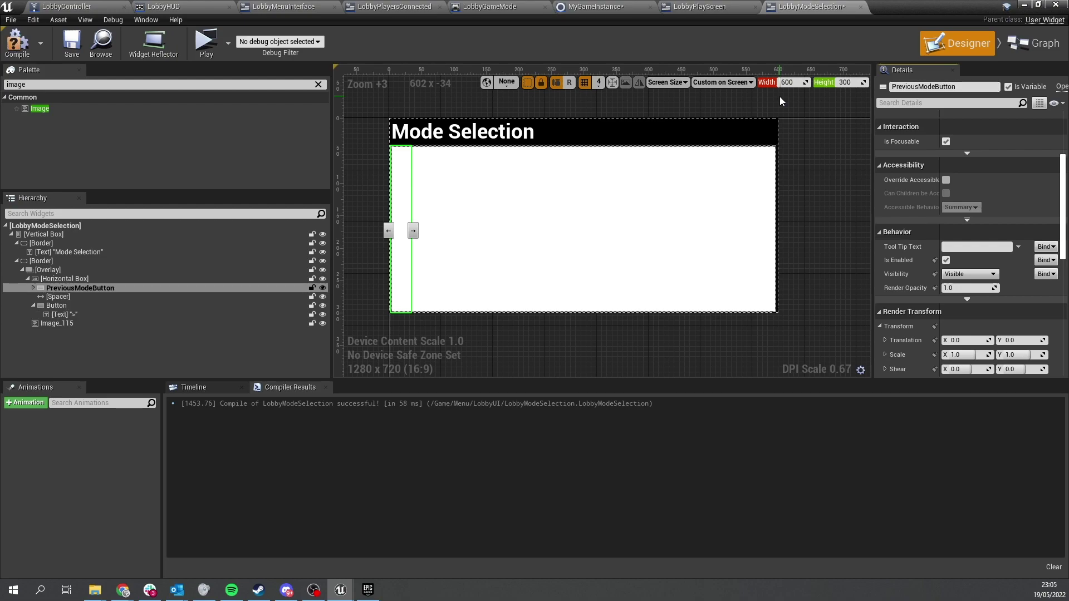
Rename the second button in the Horizontal Box as NextModeButton and compile the widget
click(764, 207)
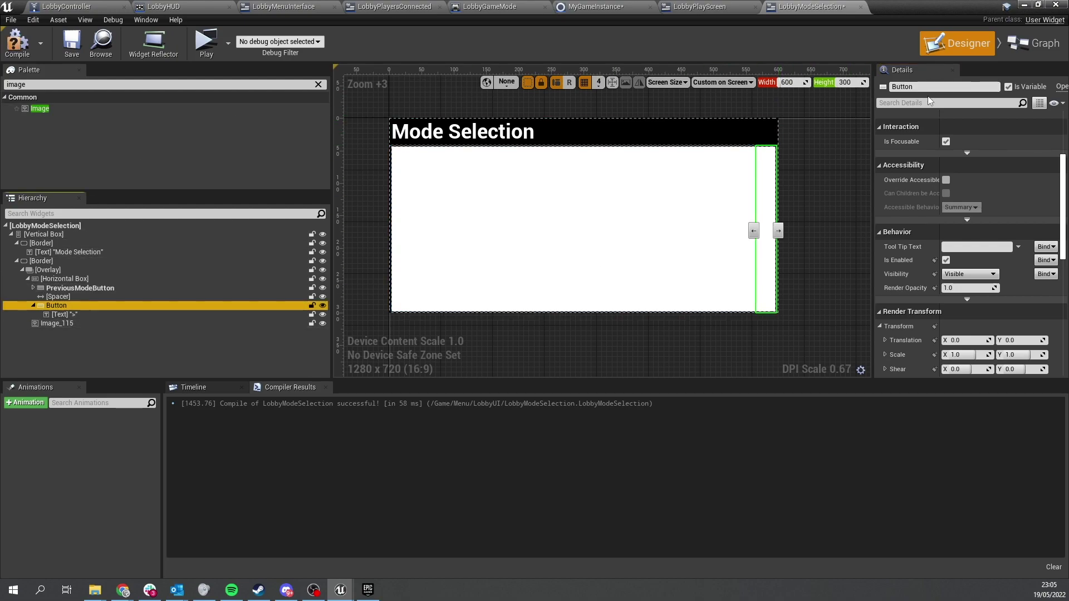
key(F2)
text(Nex)
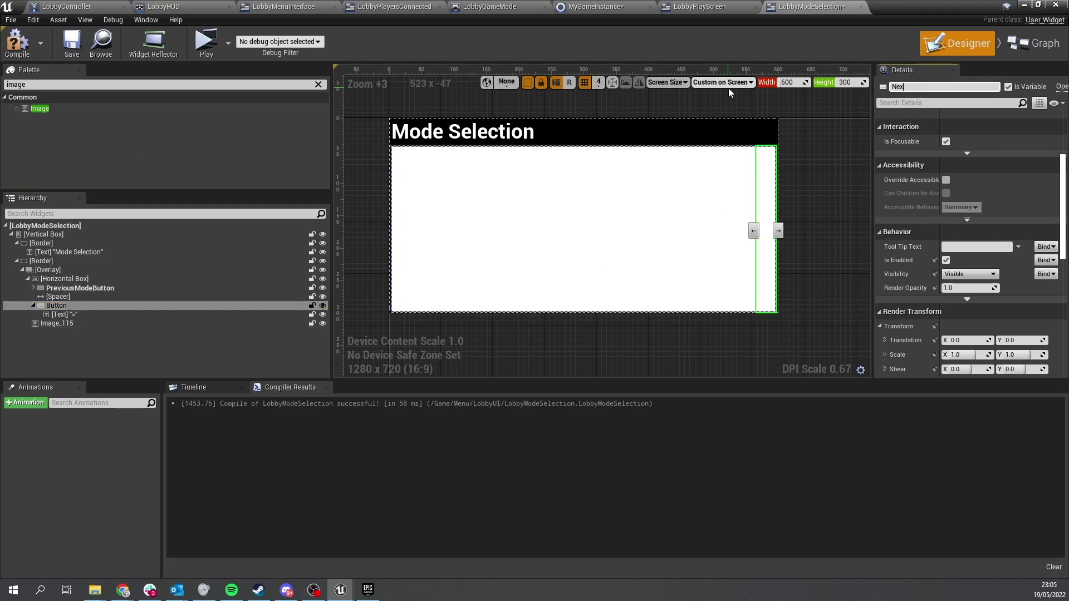
text(tModeButton)
key(Return)
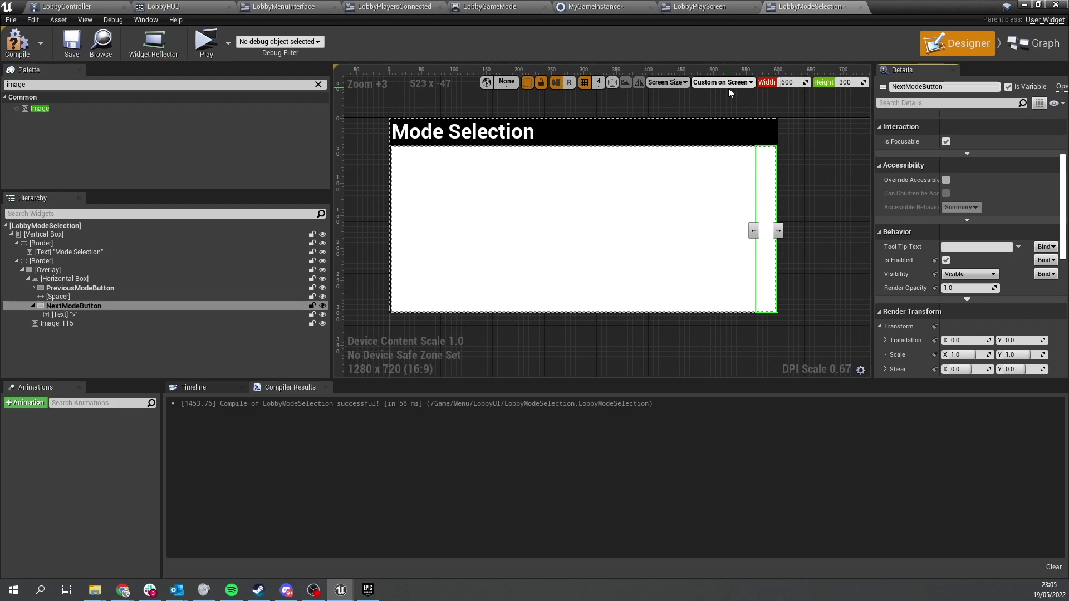
click(16, 47)
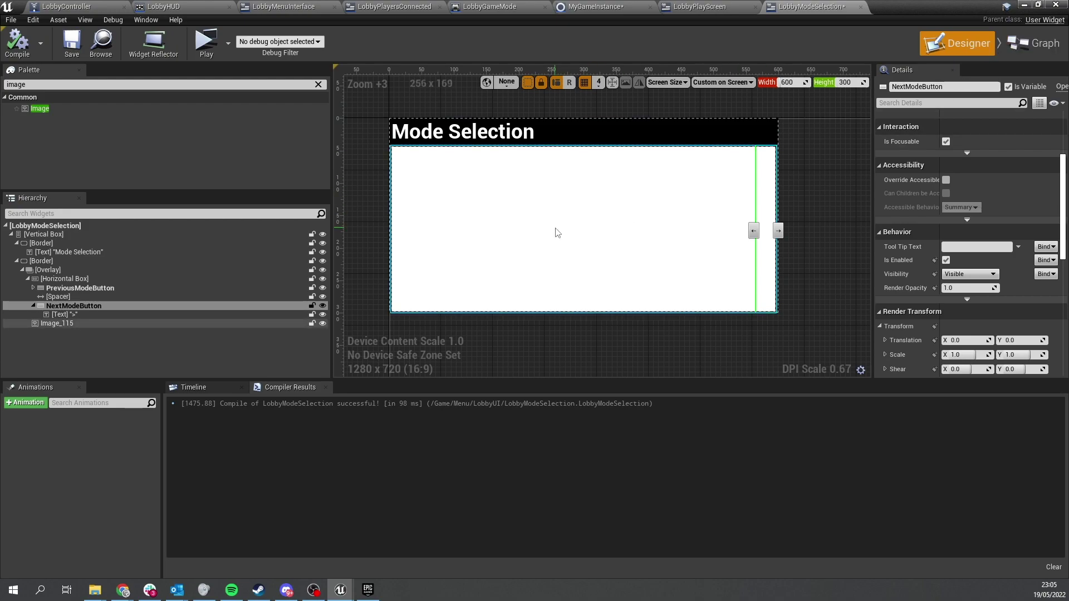
Create a Structure asset named F_GameMode in the project's Content > Data folder
click(1025, 5)
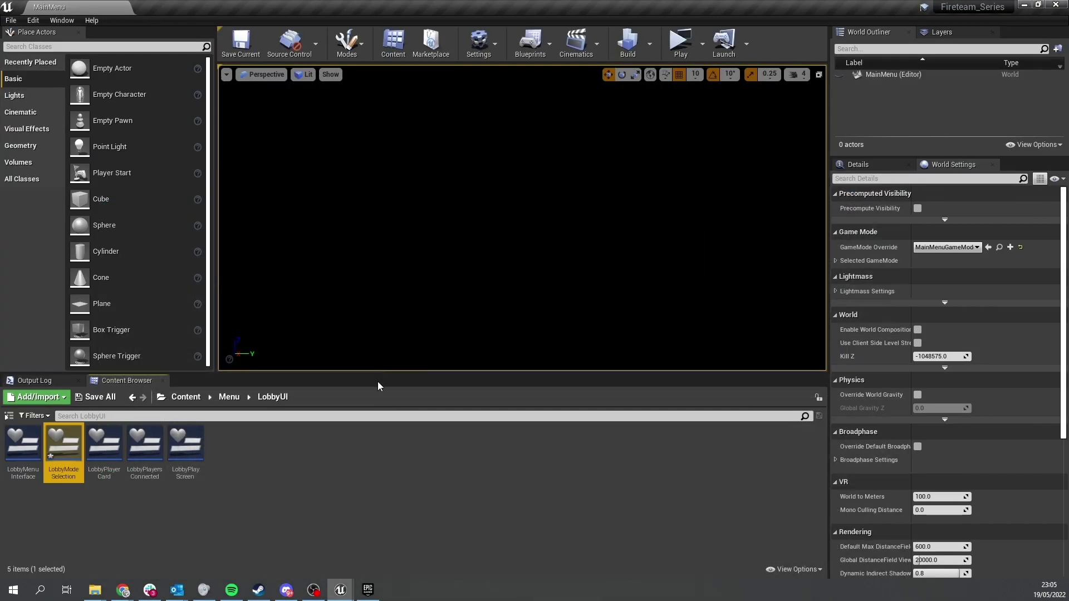
click(186, 397)
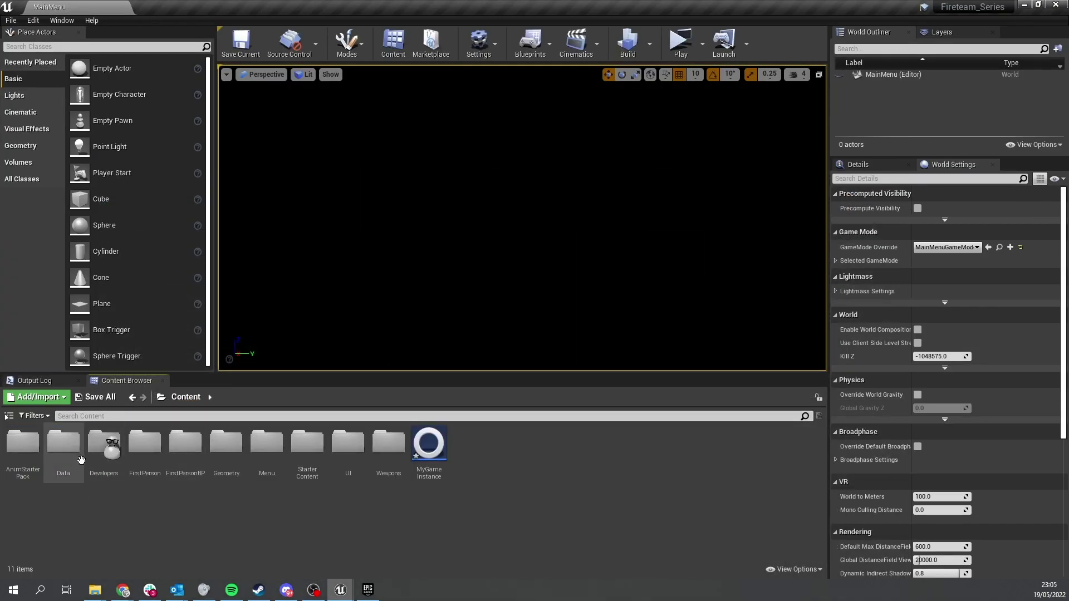
double_click(62, 450)
right_click(91, 472)
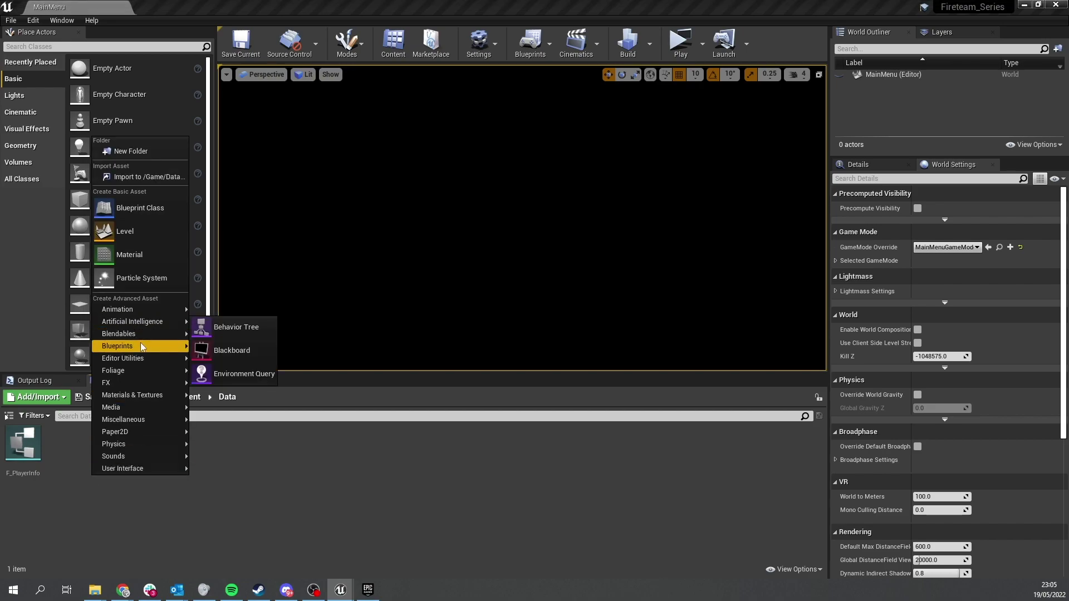
mouse_move(140, 344)
click(236, 470)
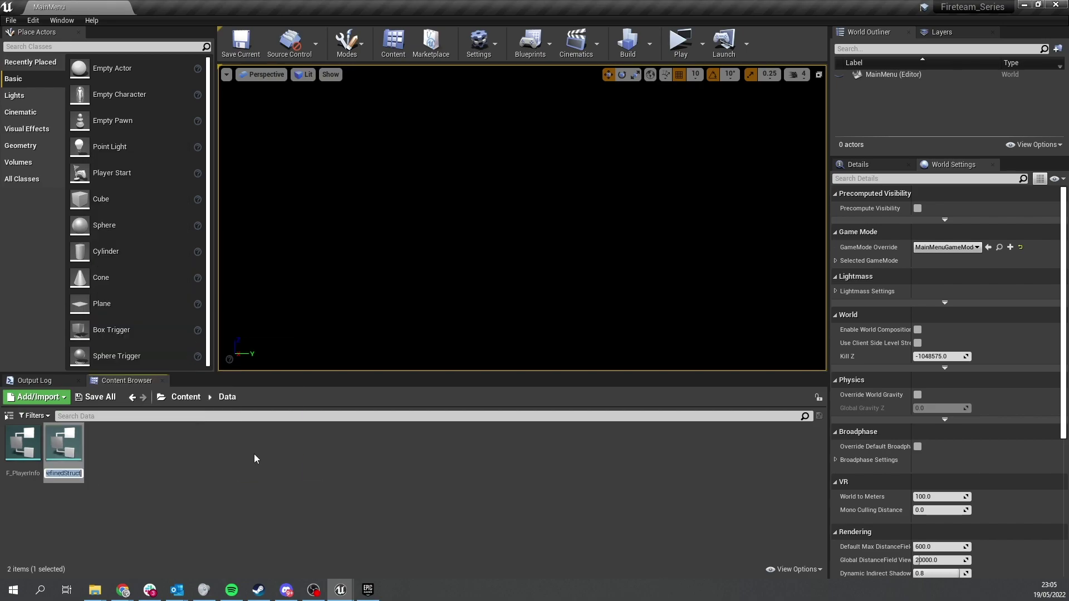
text(F)
text(_GameModes)
key(BackSpace)
key(Return)
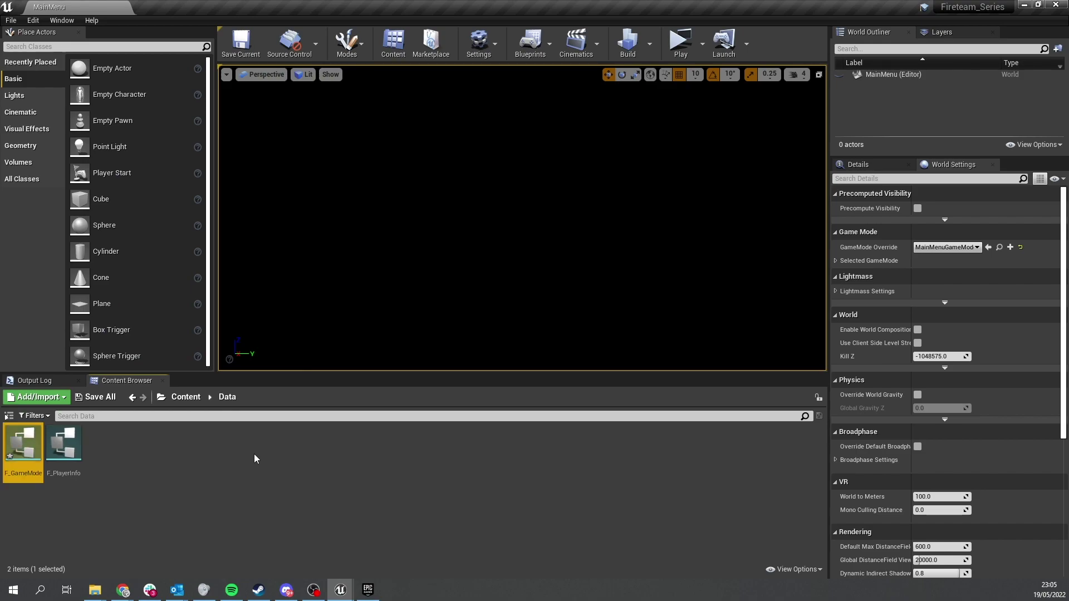
Open the F_GameMode structure, rename its first variable as Name and set its type to String
double_click(30, 474)
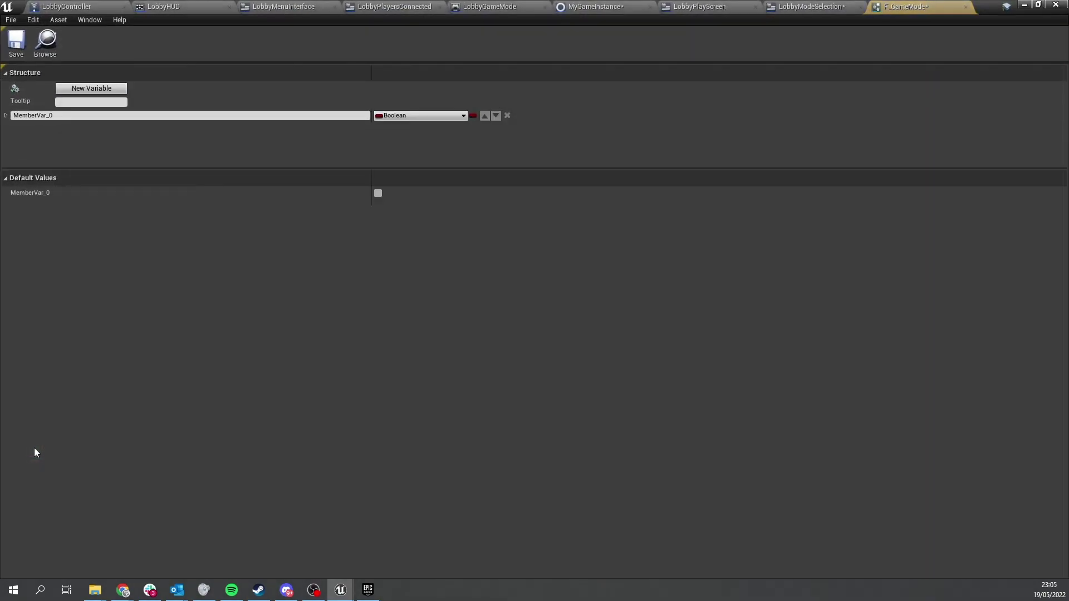
click(81, 116)
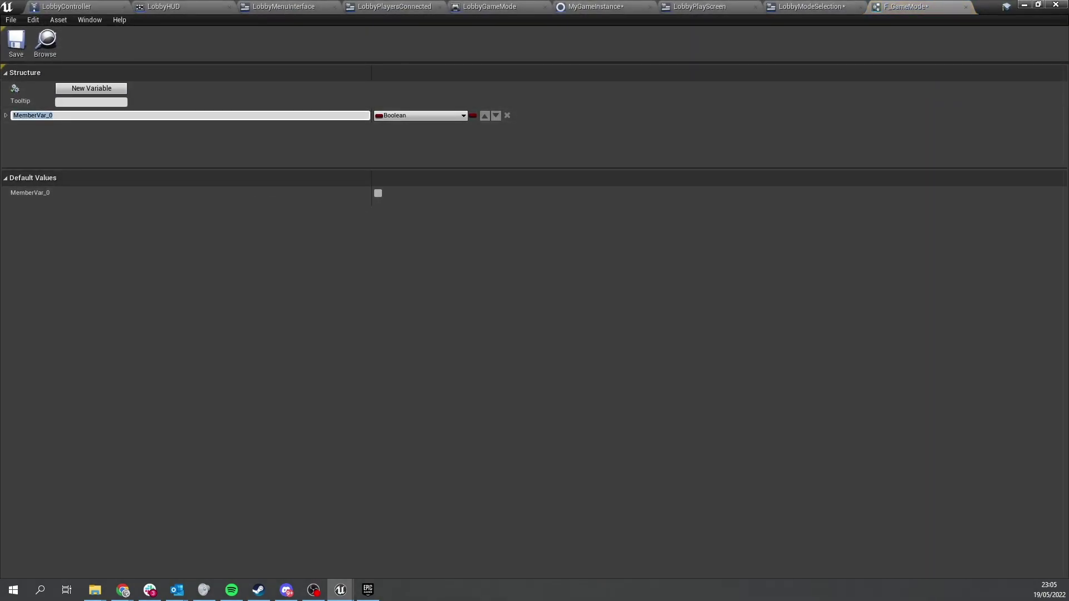
text(Name)
key(Return)
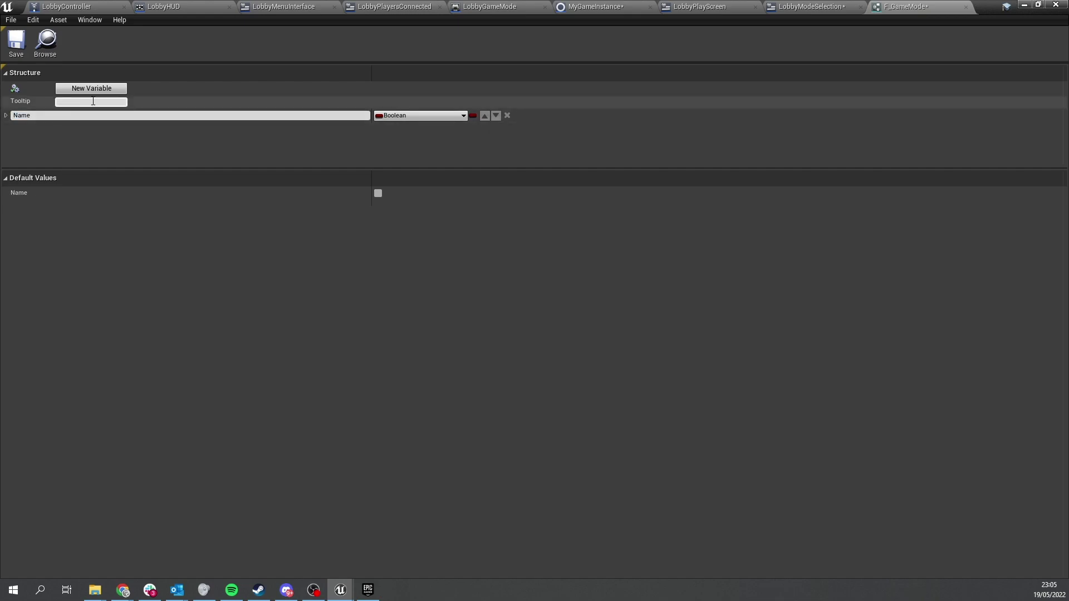
click(408, 113)
click(329, 212)
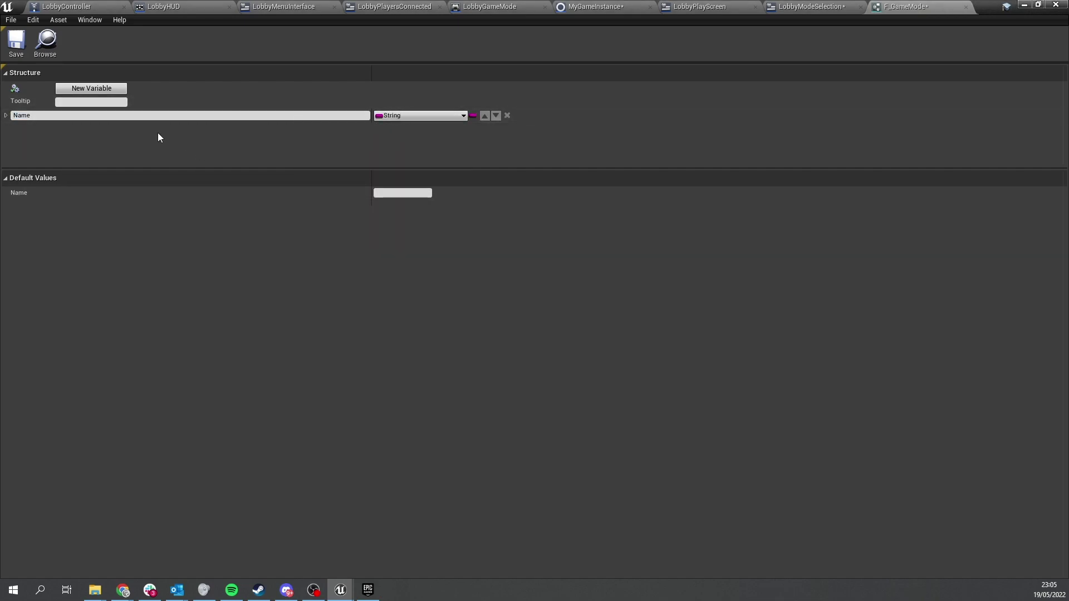
Add a second variable named Description to the F_GameMode structure
click(98, 89)
click(59, 130)
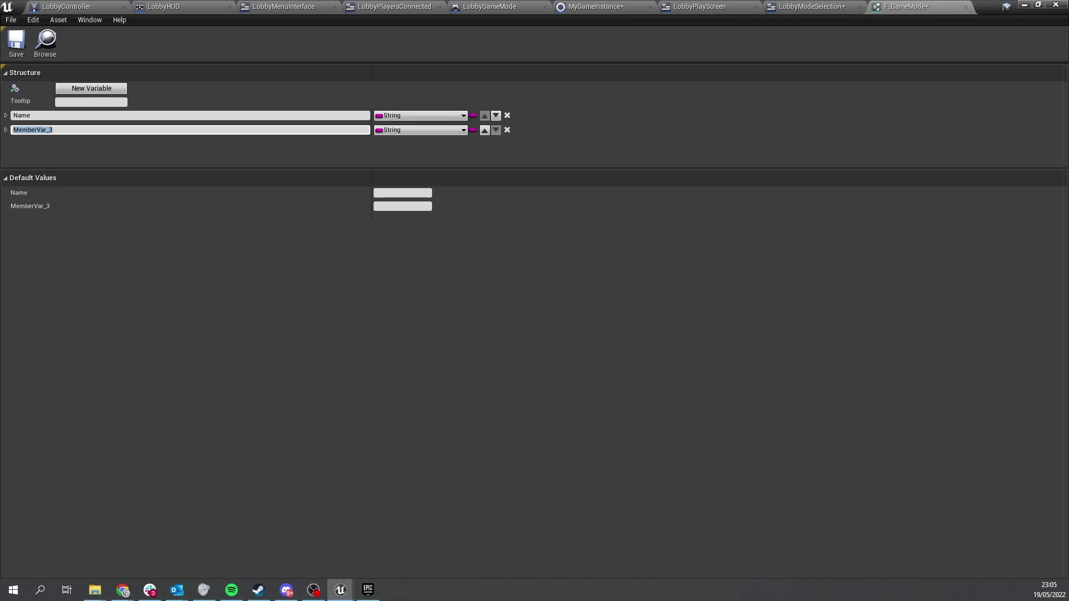
text(Description)
key(Return)
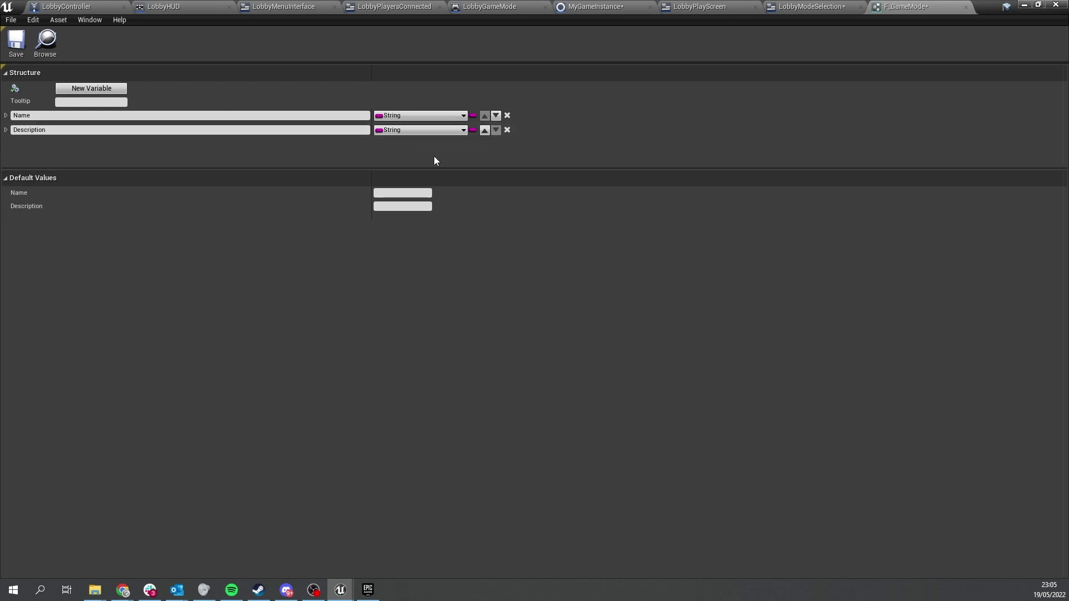
Change the type of both the Description and Name variables to Text
click(408, 130)
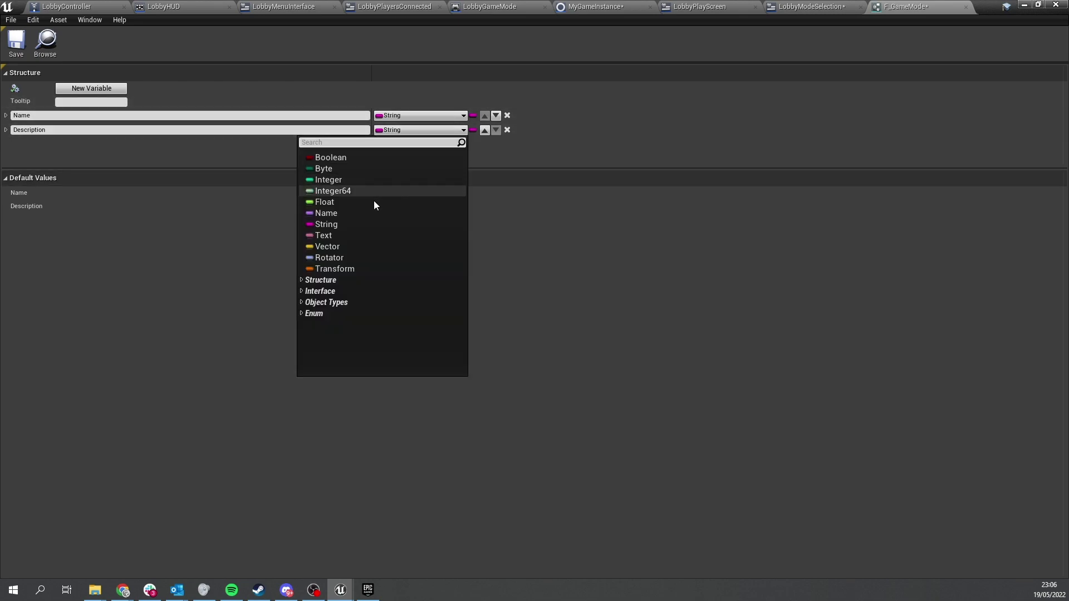
click(353, 234)
click(400, 117)
click(342, 221)
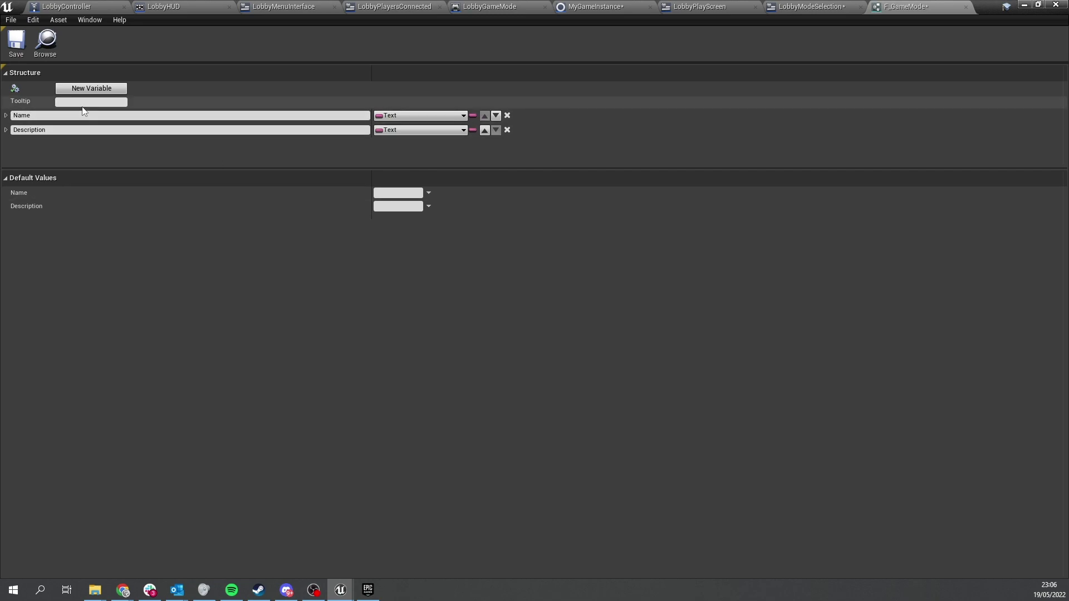
Add a third variable named Image of type Texture 2D and save the F_GameMode structure
click(86, 90)
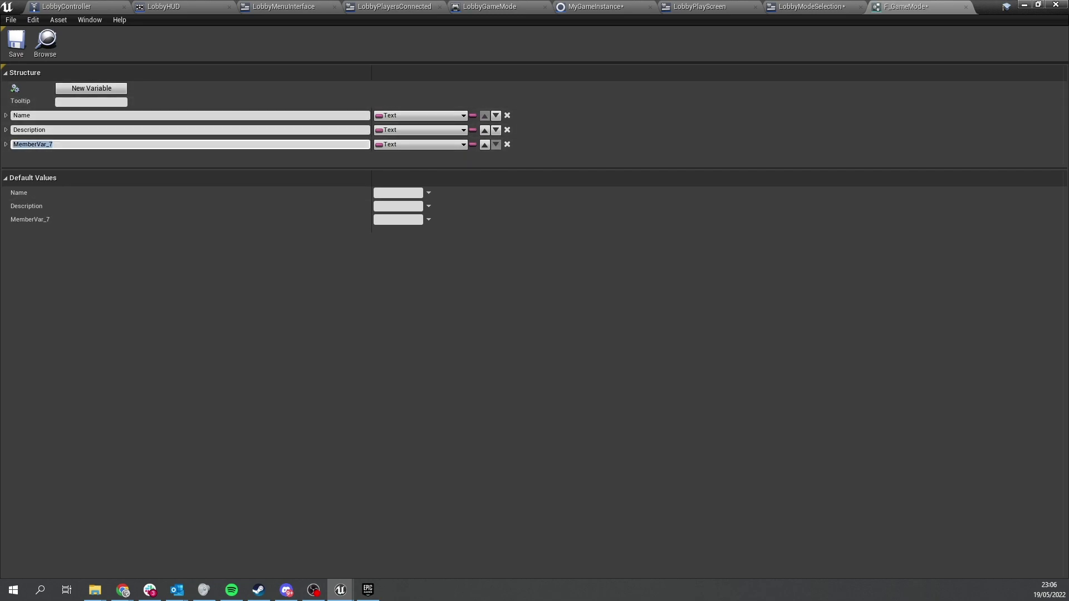
text(Image)
key(Return)
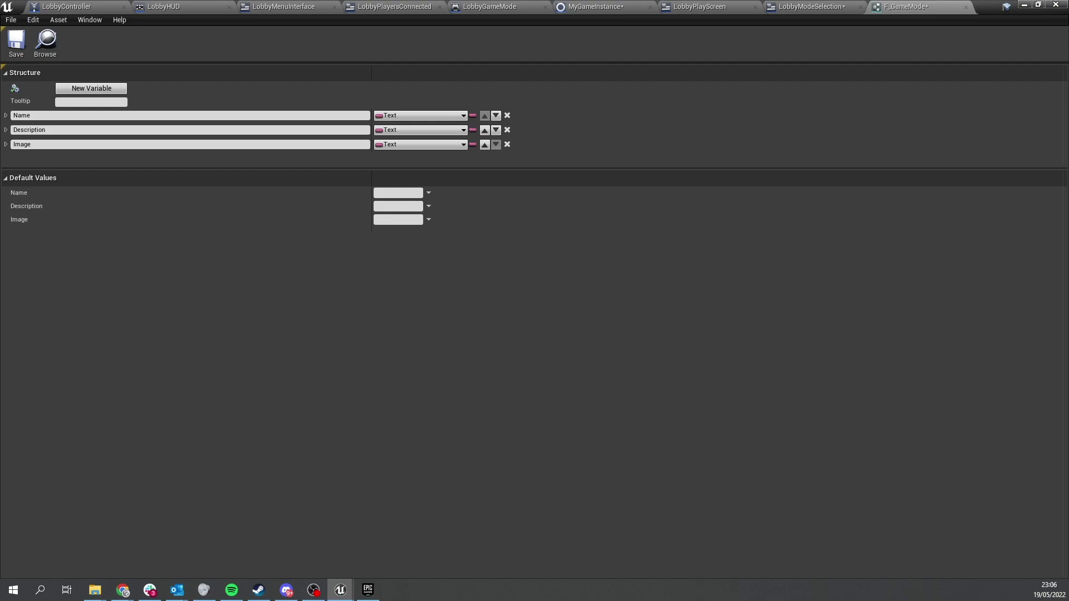
click(429, 145)
text(texture2d)
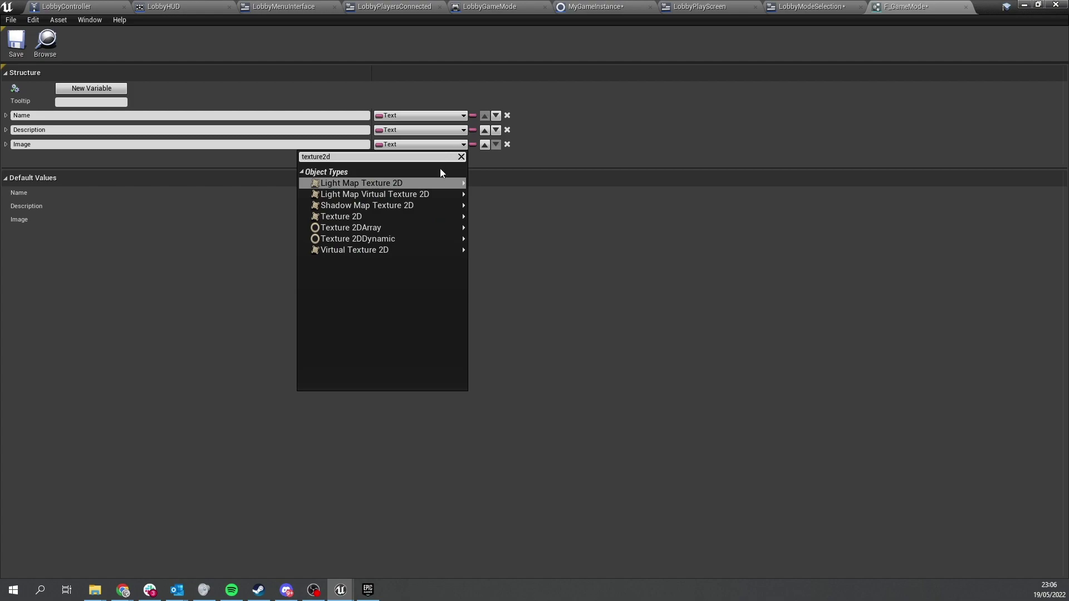
click(372, 217)
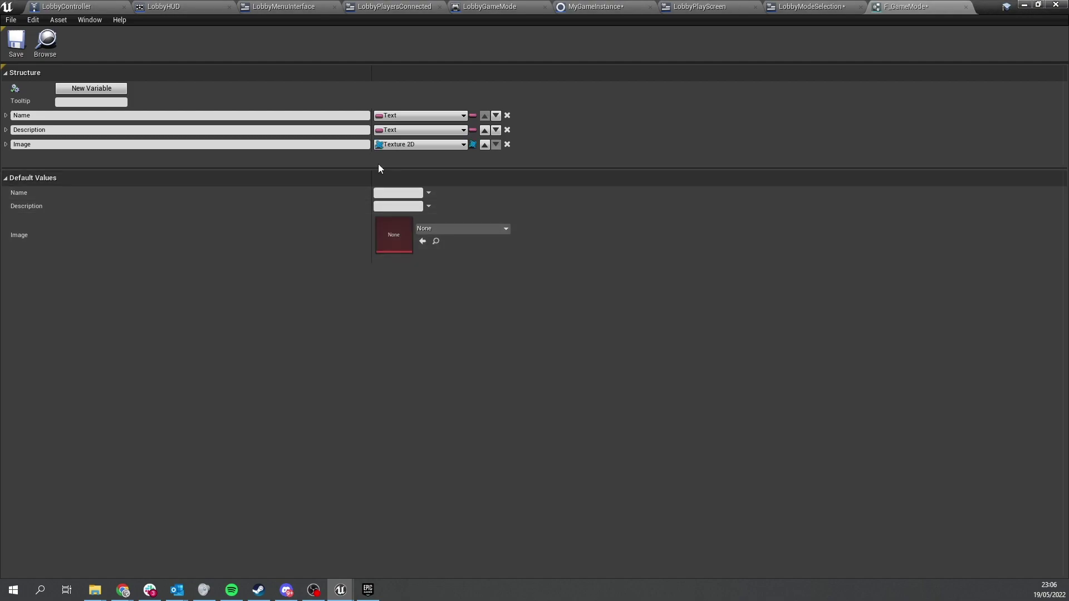
drag(376, 167, 367, 229)
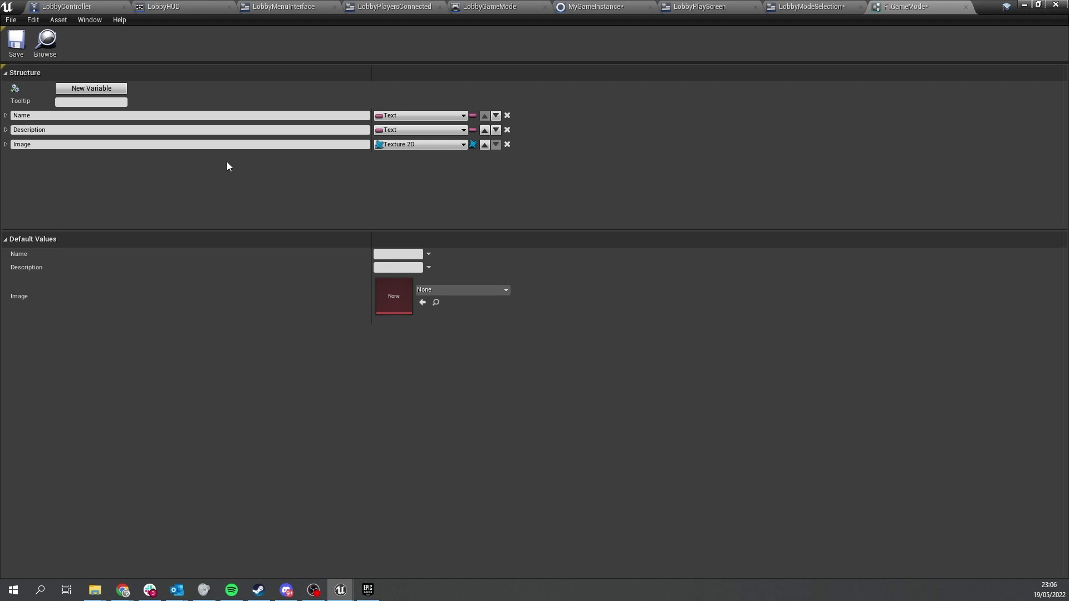
click(17, 57)
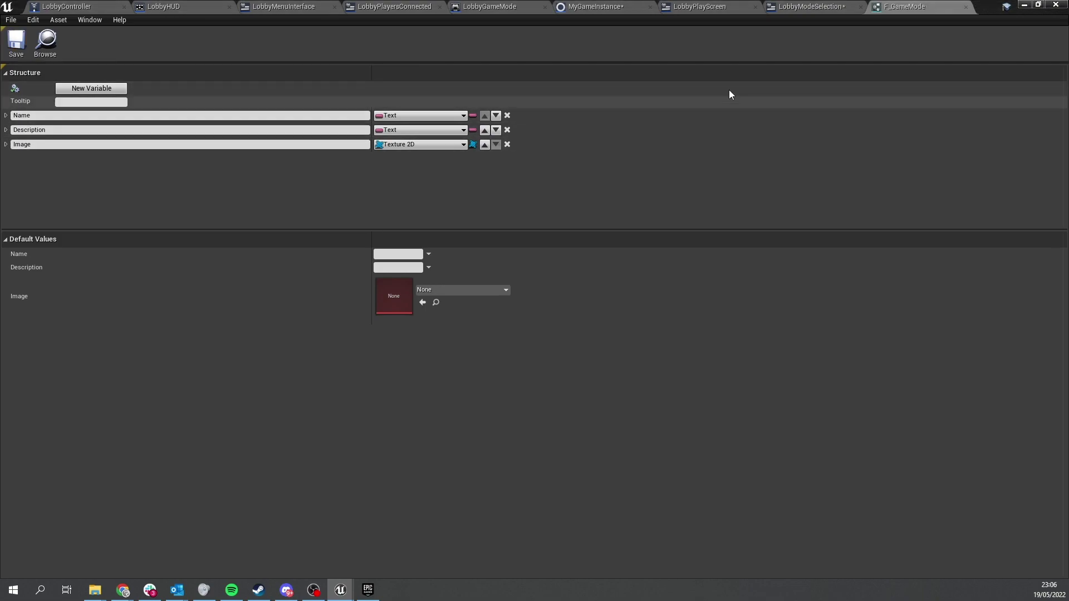
Create a Data Table in the Content > Data folder with F_GameMode as row structure and name it DT_GameModes
click(1026, 6)
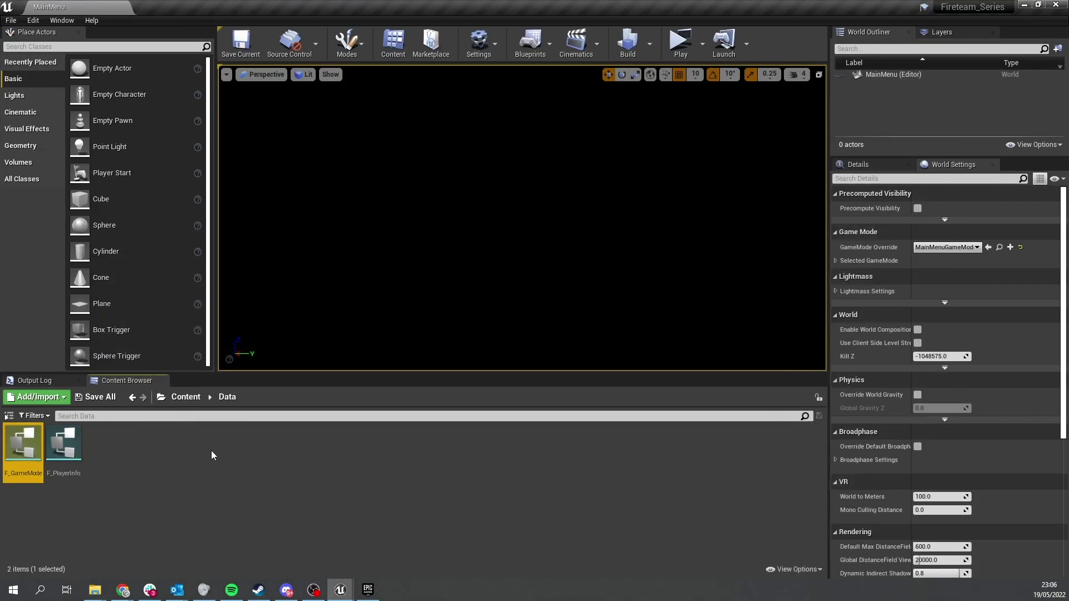
click(99, 462)
right_click(99, 463)
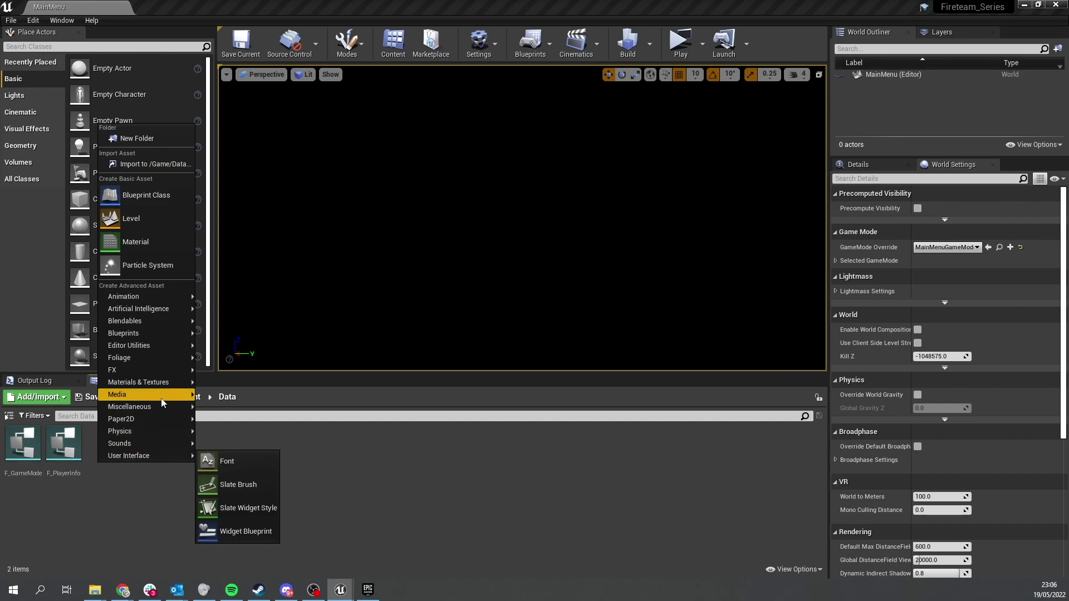
mouse_move(162, 406)
click(270, 387)
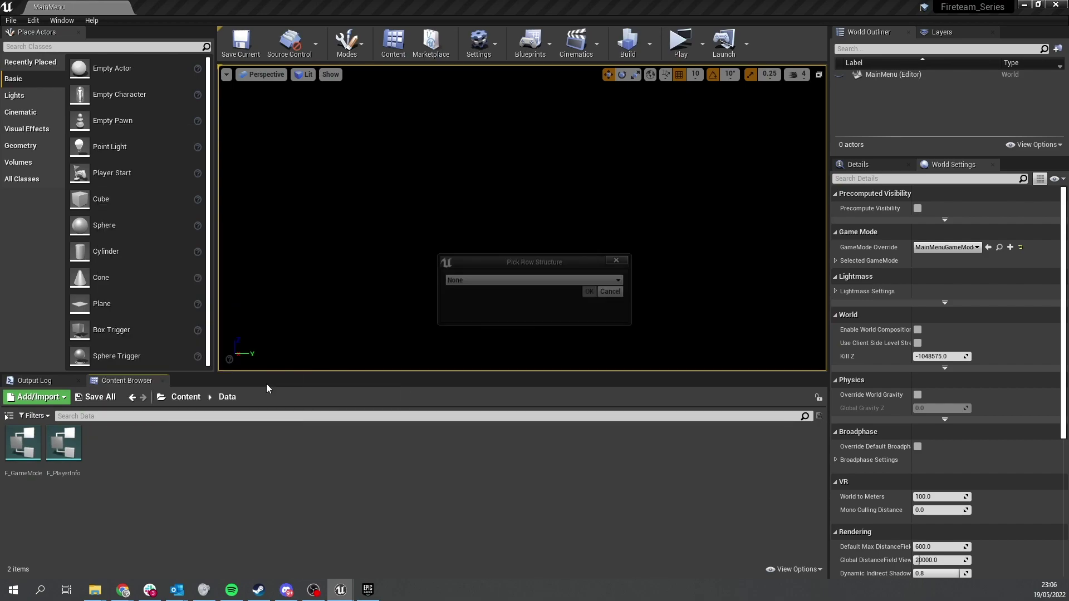
click(511, 285)
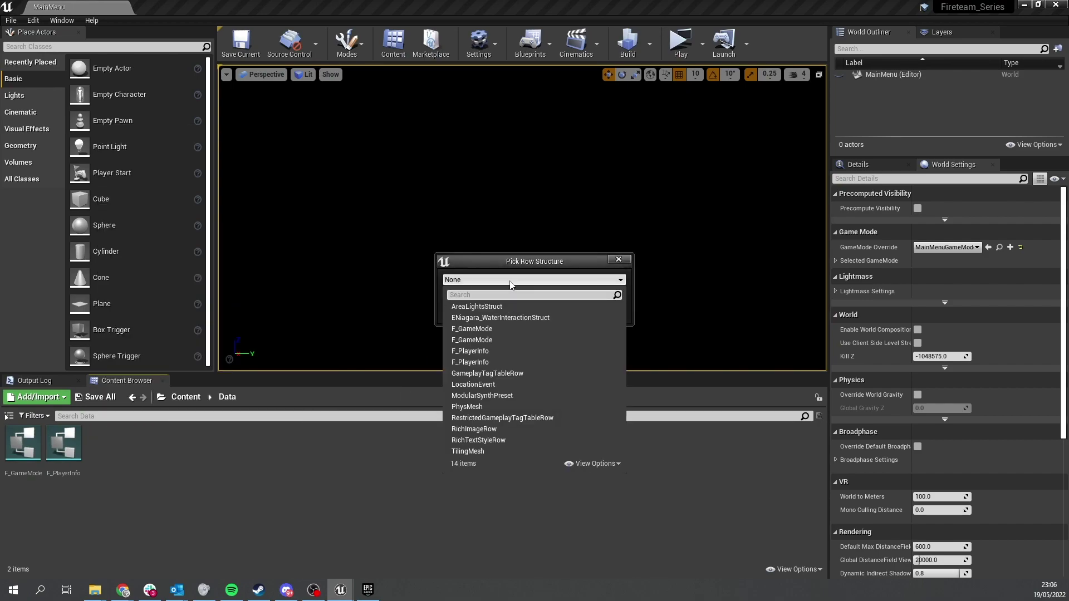
click(497, 332)
click(588, 295)
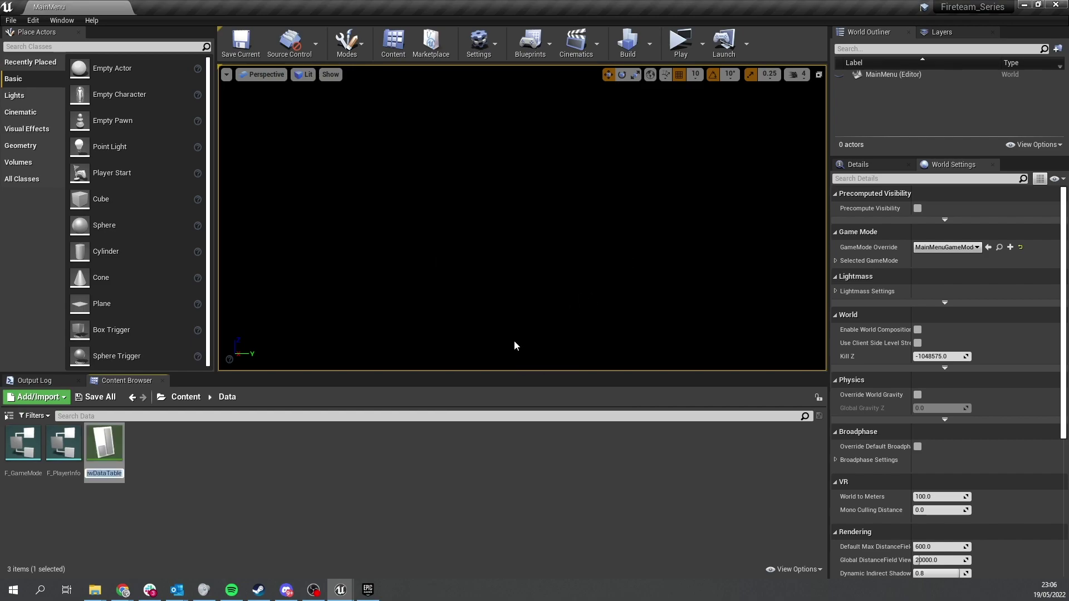
text(DT)
text(_GameModes)
key(Return)
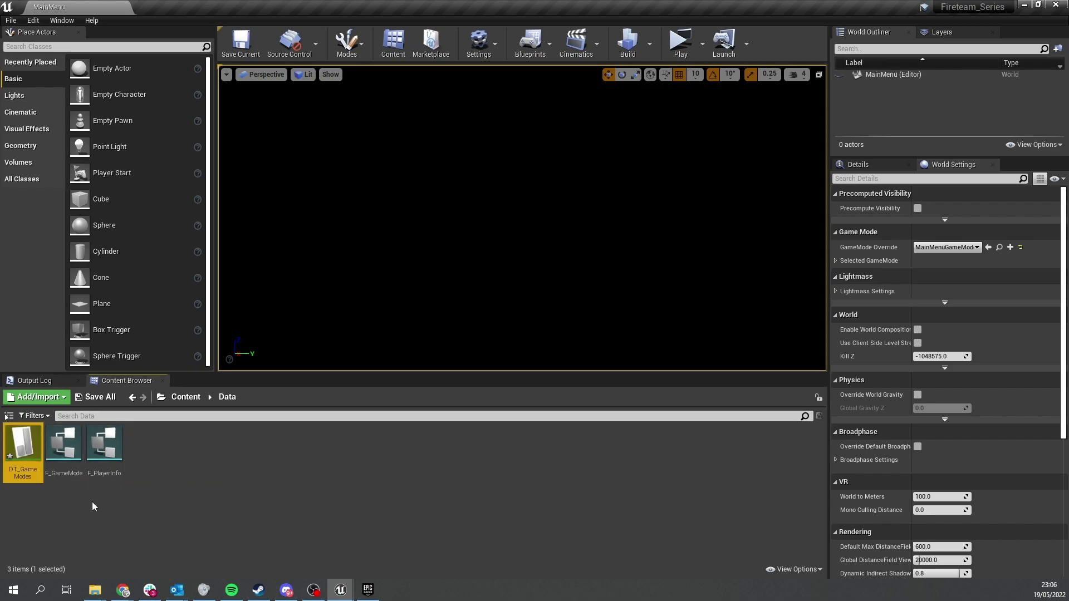
Open DT_GameModes and add a first row with the Name value Deathmatch
double_click(33, 442)
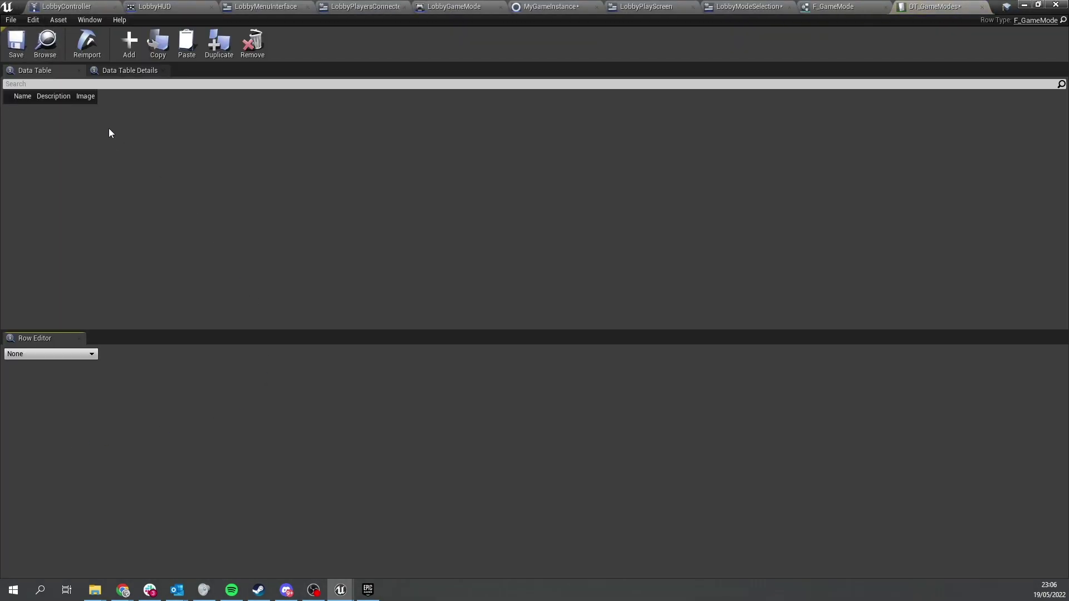
click(129, 43)
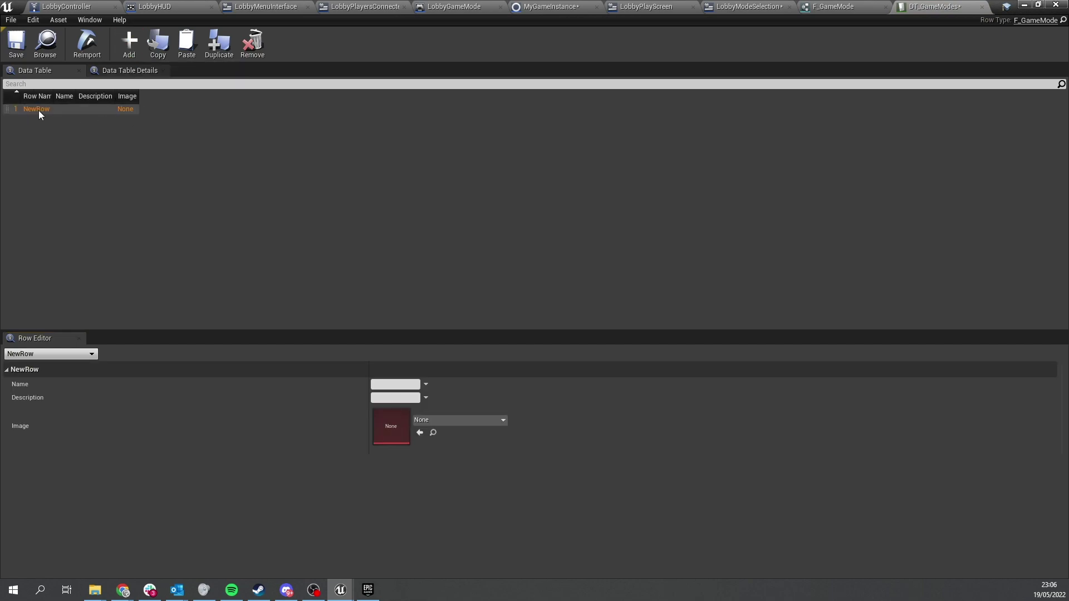
click(396, 384)
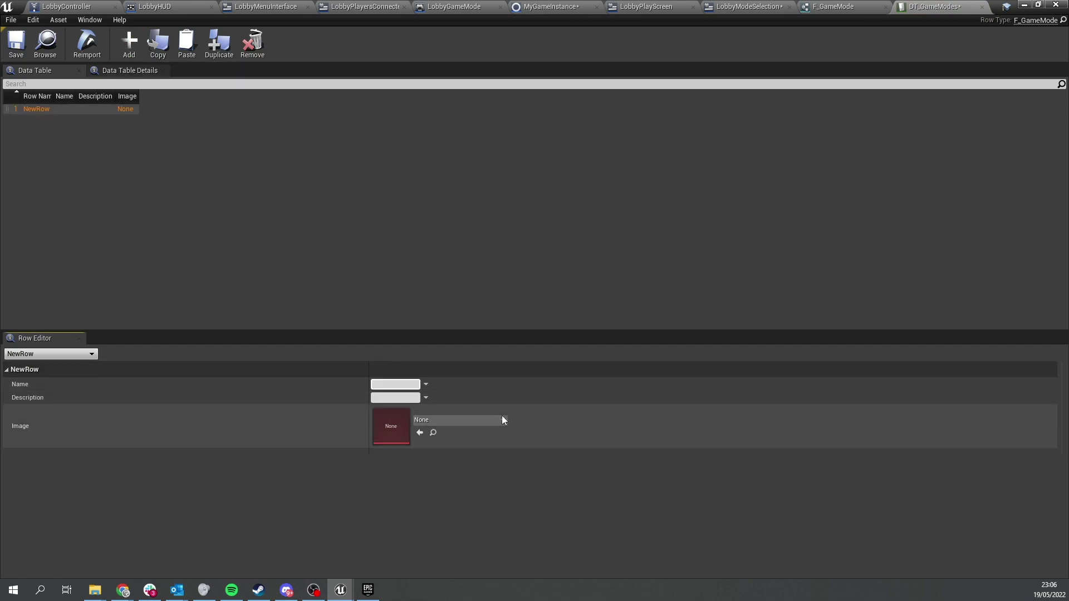
text(Death)
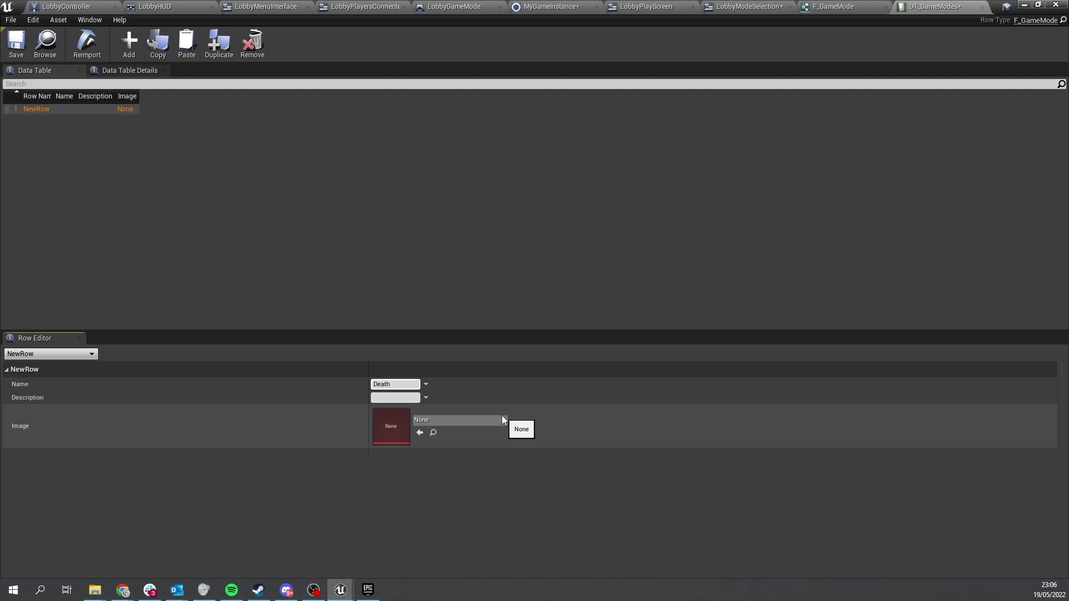
text(match)
key(Return)
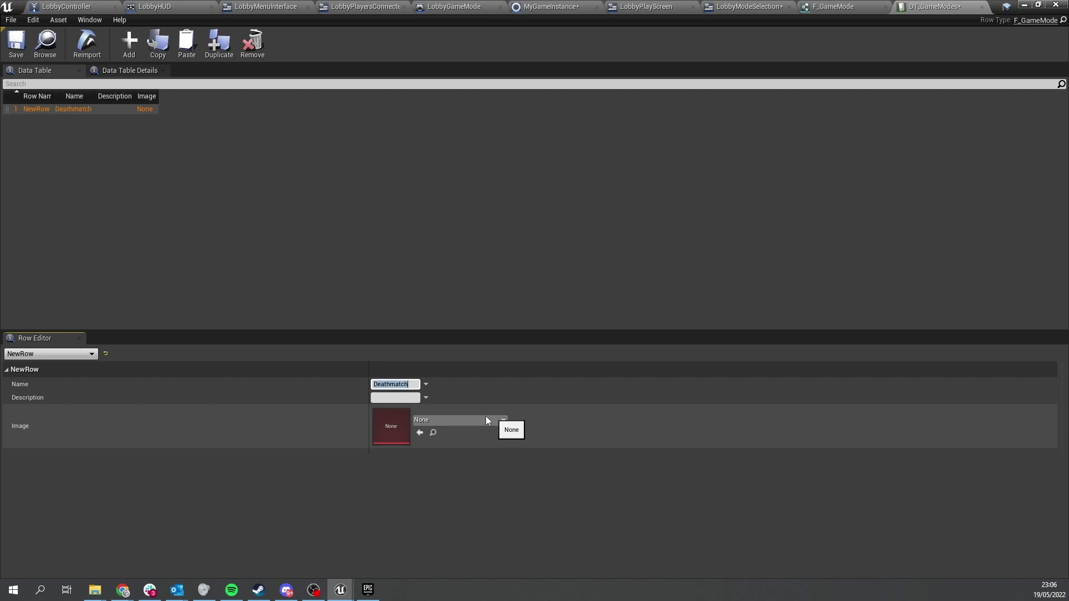
click(56, 113)
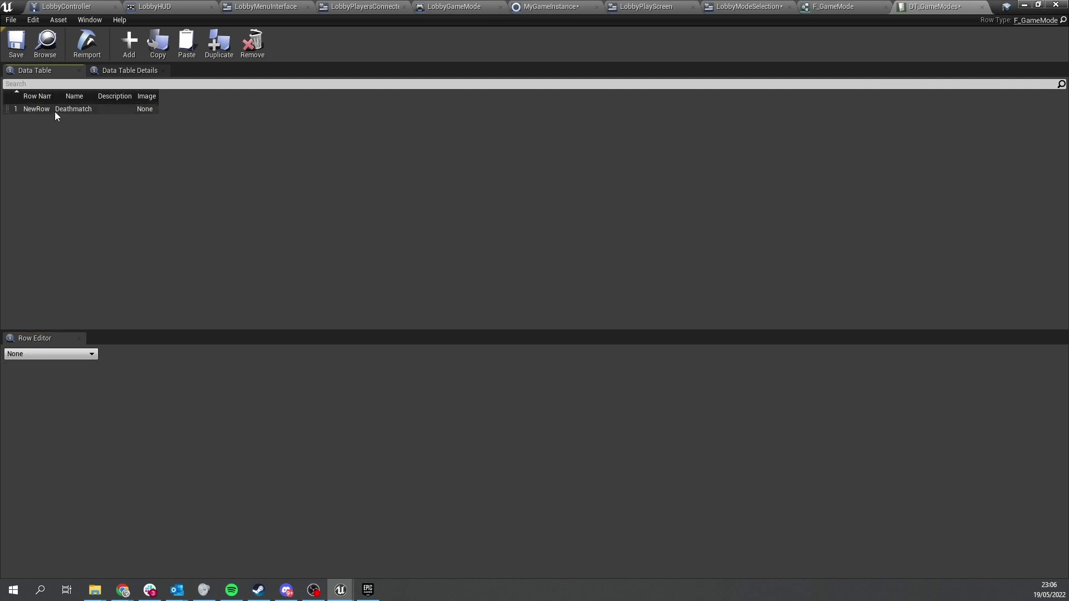
Add a second row to the data table with the Name value Team Deathmatch
click(132, 45)
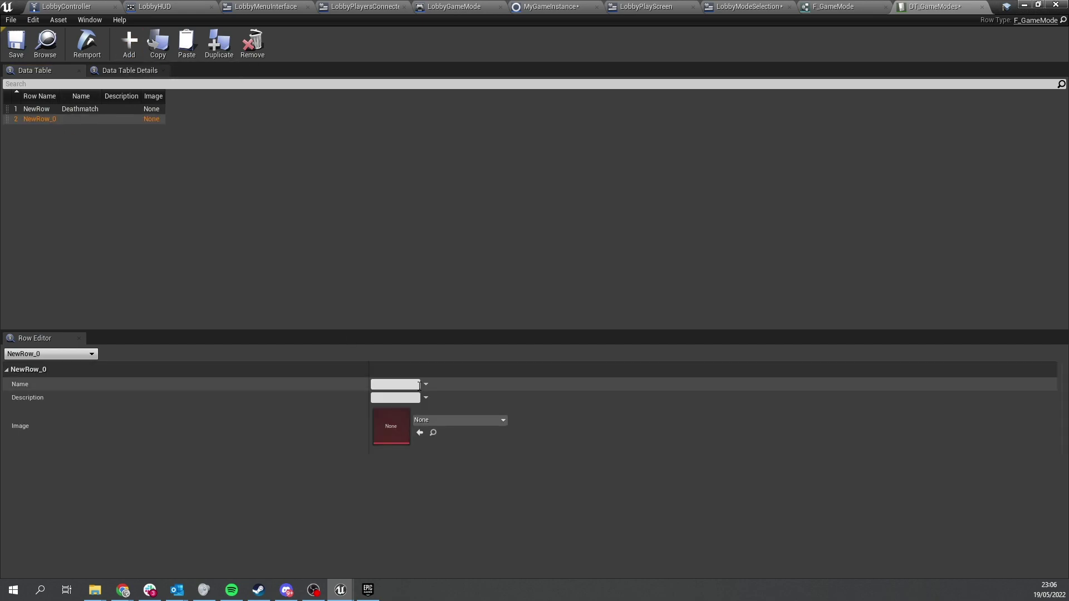
click(404, 384)
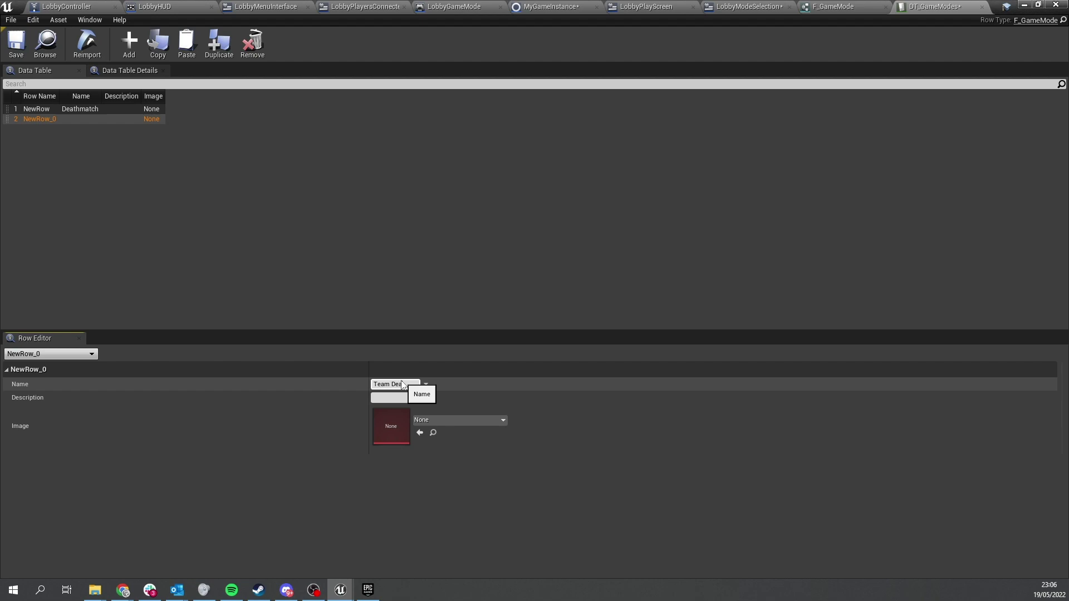
text(Team Deathmatch)
key(Return)
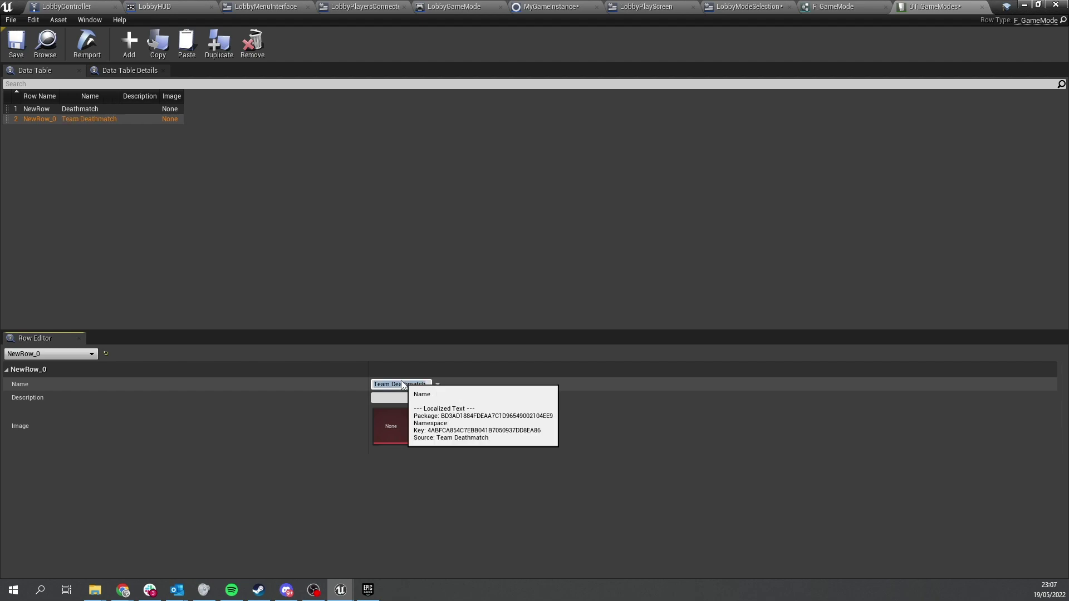
click(132, 163)
Add a third row to the data table with the Name value King of the Hill
click(130, 44)
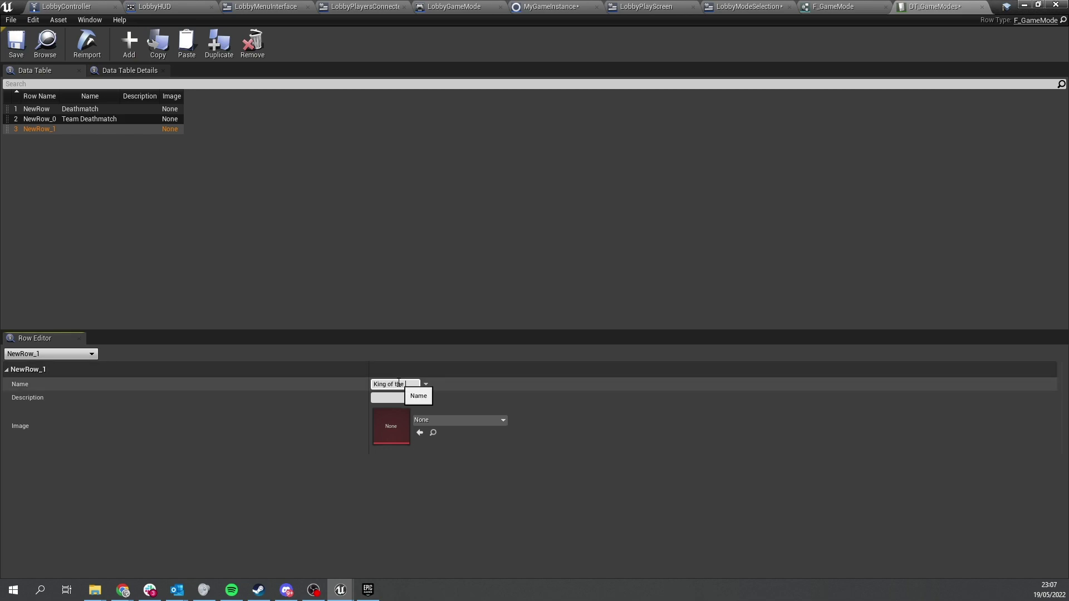
click(398, 384)
text(King of the Hill)
key(Return)
click(92, 152)
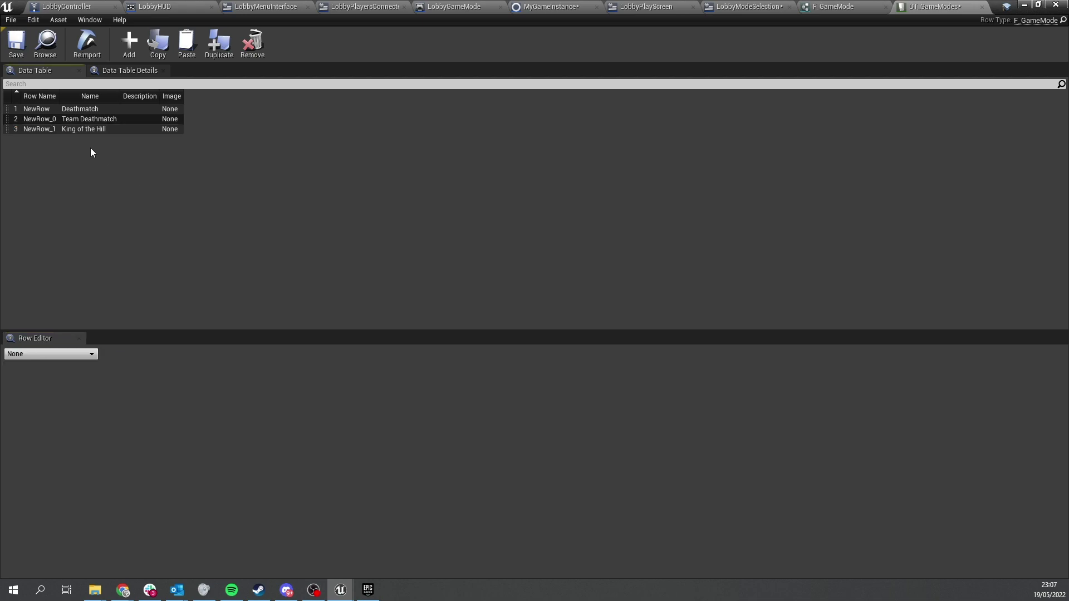
Set the row name of the Deathmatch row to dm and of the Team Deathmatch row to tdm
double_click(41, 108)
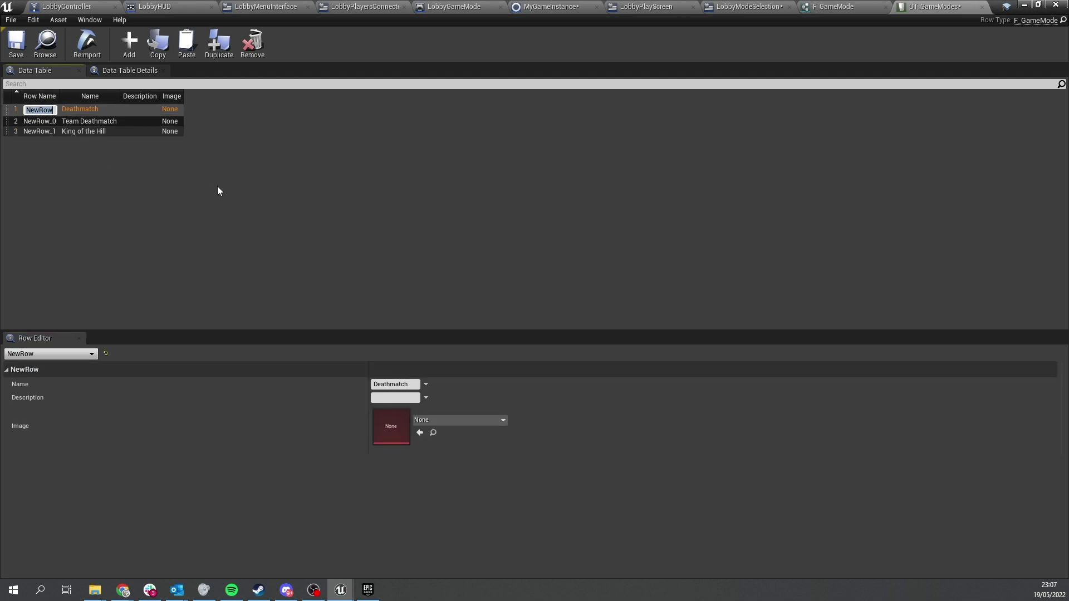
text(dm)
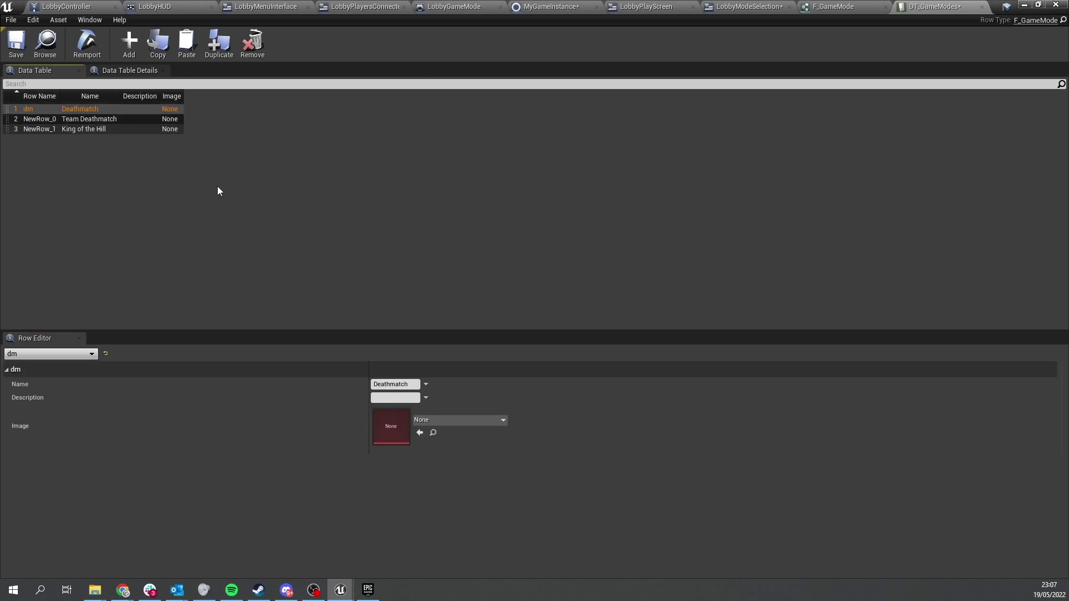
double_click(40, 120)
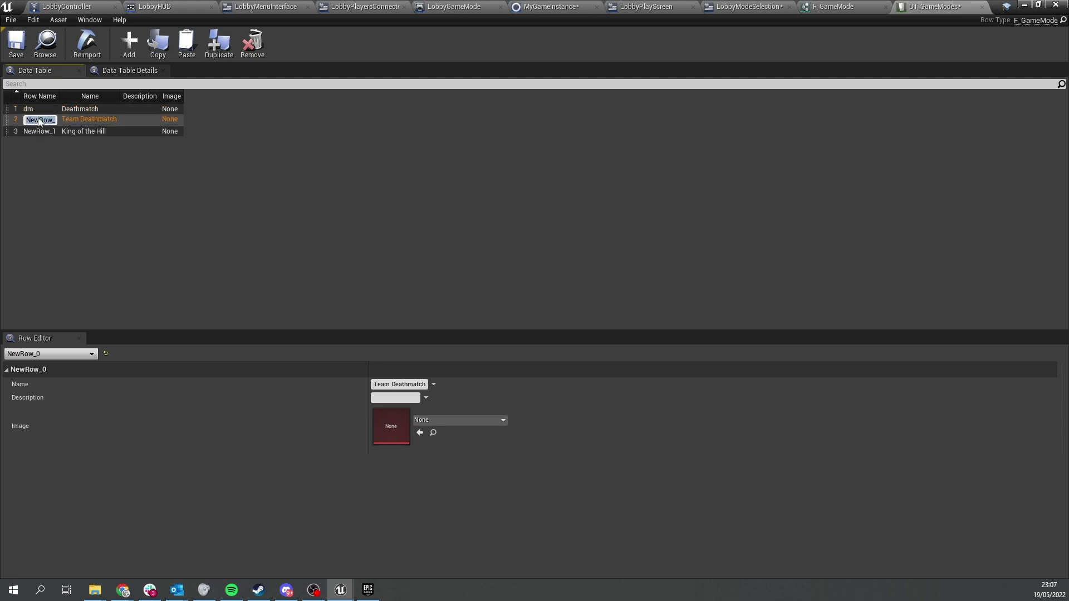
text(tdm)
key(Return)
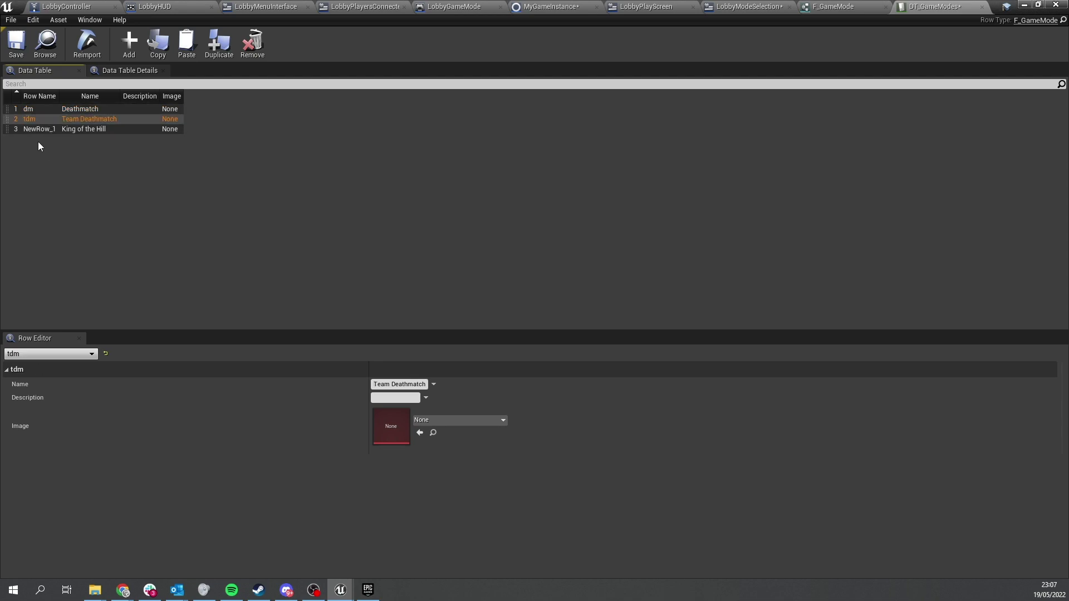
Set the row name of the King of the Hill row to koth and save the data table
double_click(38, 130)
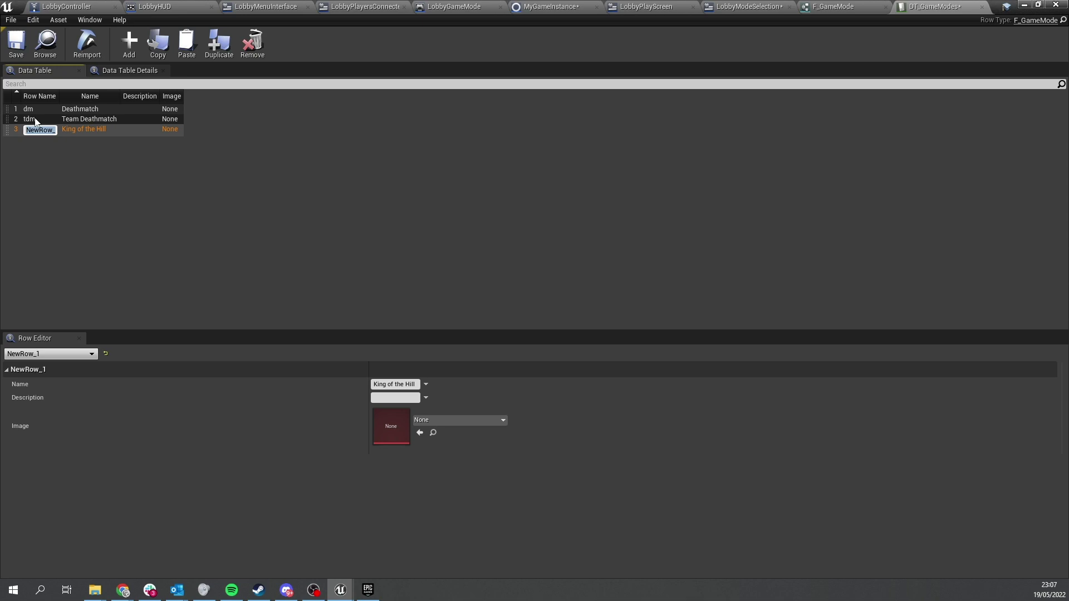
text(koth)
key(Return)
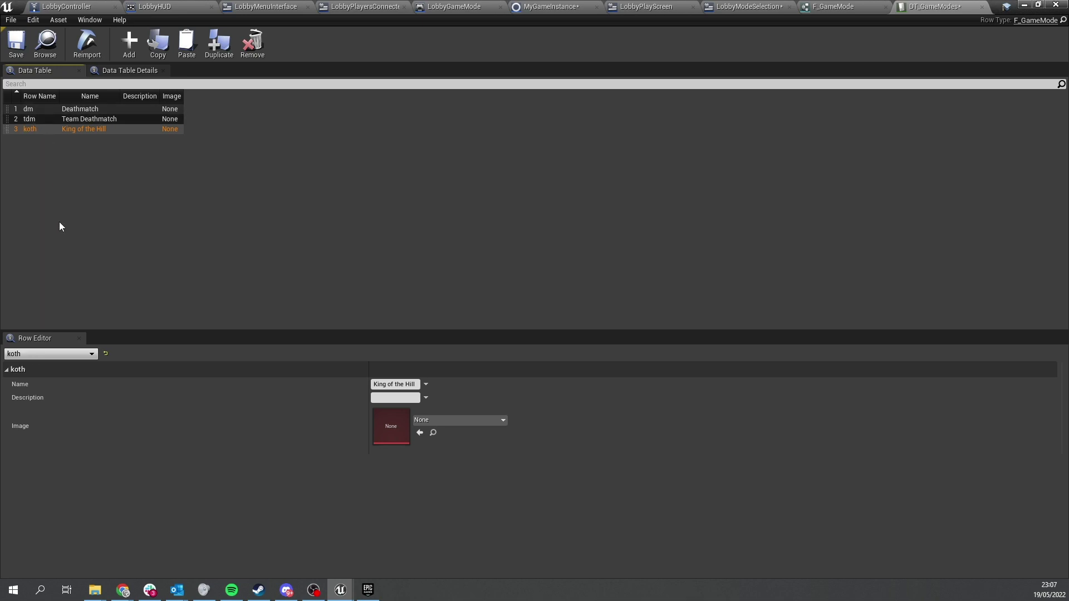
click(25, 44)
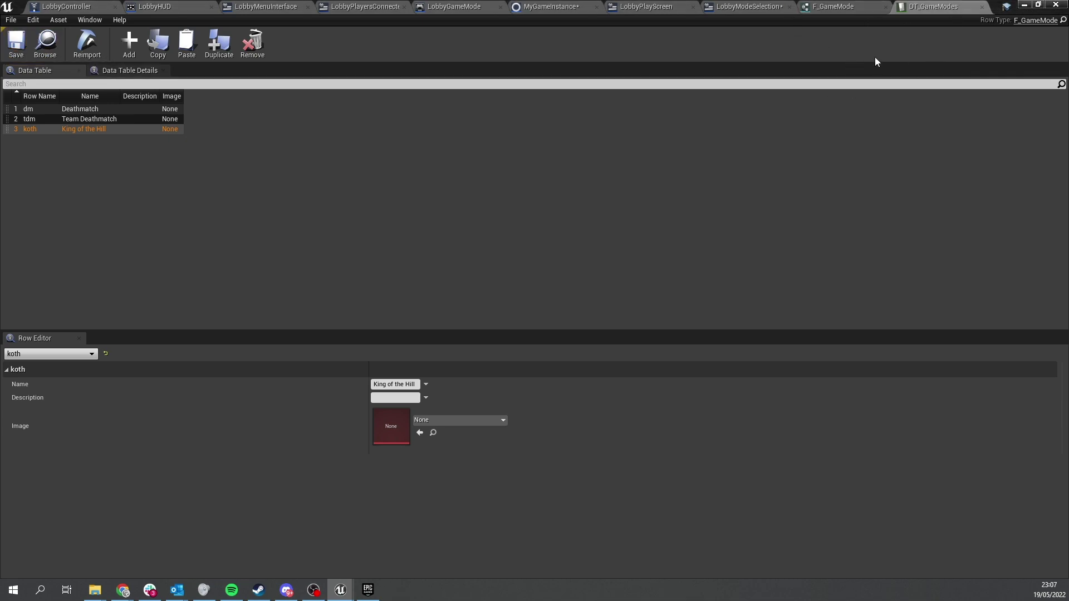
In the LobbyModeSelection widget's event graph, add a Get Data Table Row Names node near Event Construct
click(753, 11)
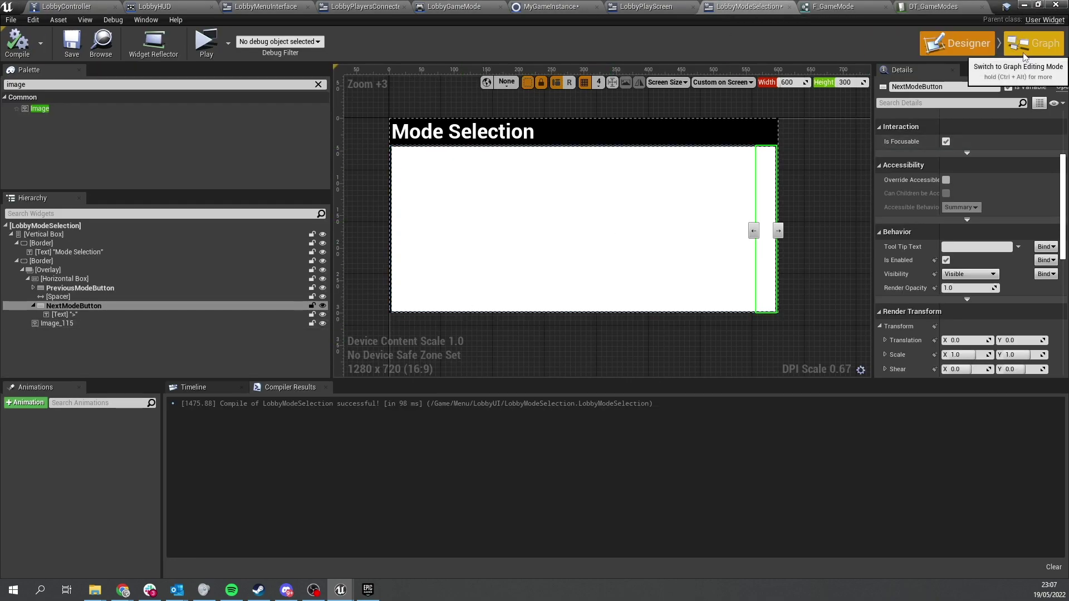
click(1024, 55)
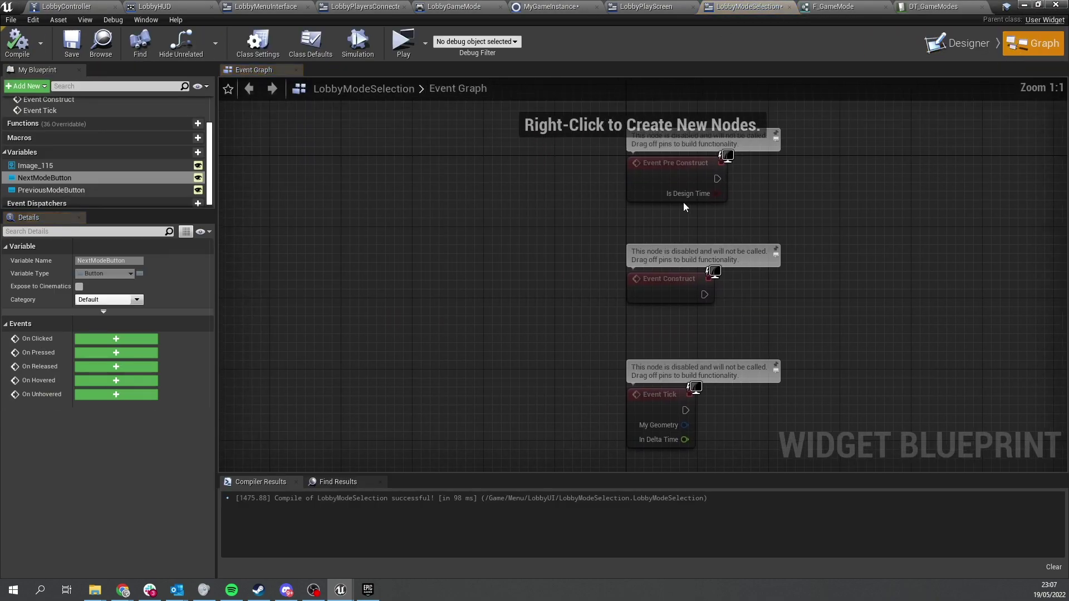
right_click(471, 267)
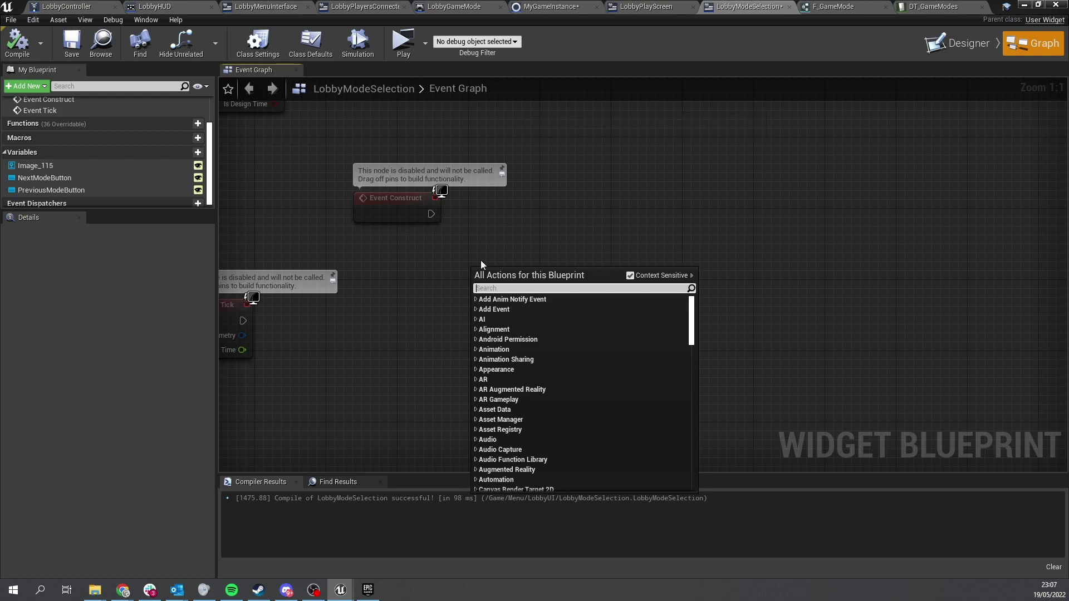
text(get data)
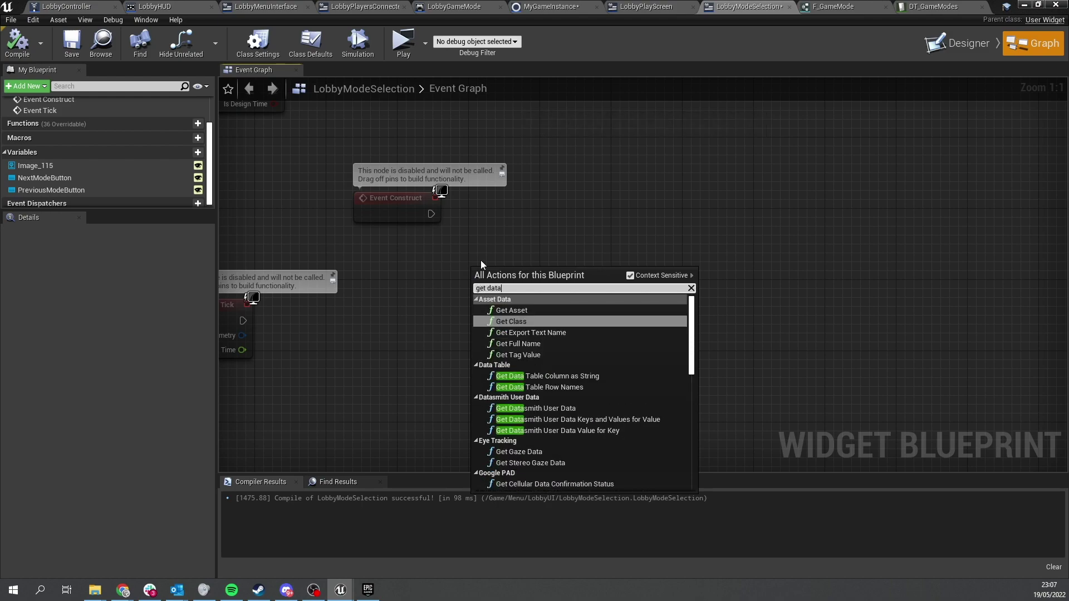
text( table)
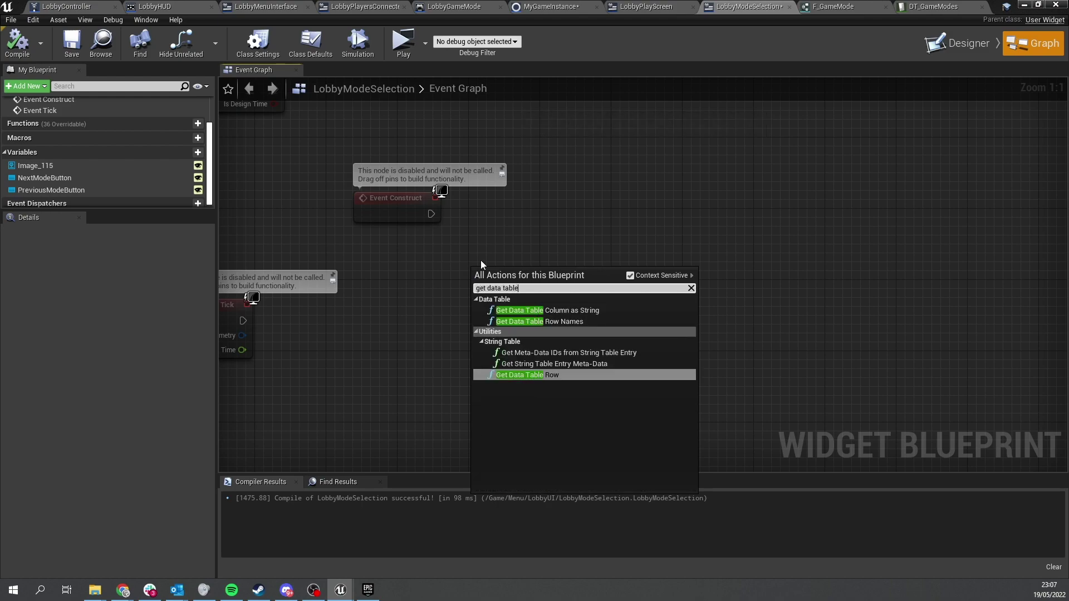
click(579, 322)
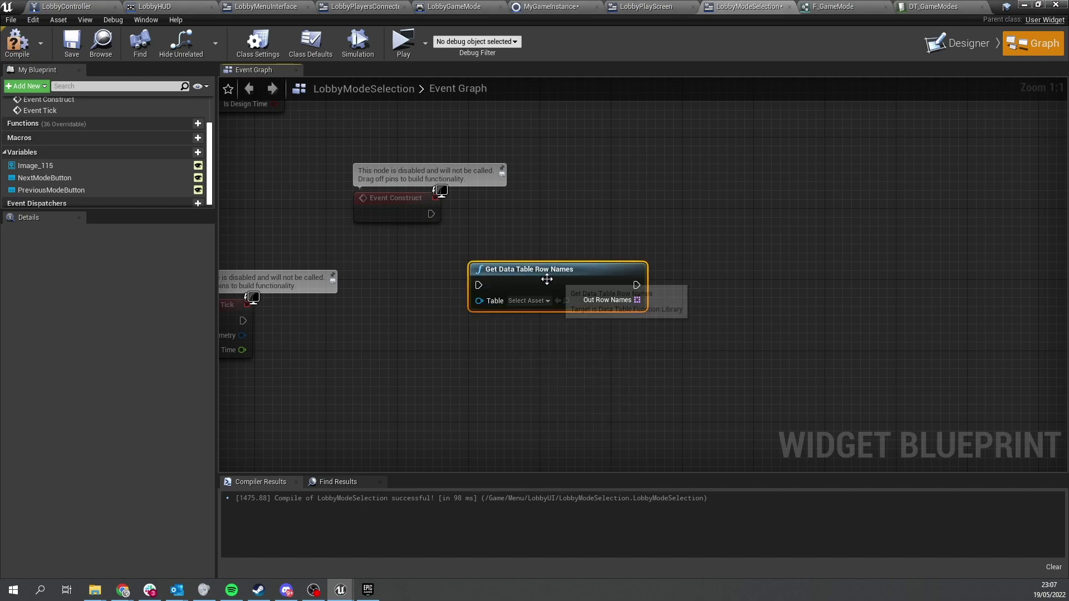
Connect Event Construct to the Get Data Table Row Names node, line them up, and set its table to DT_GameModes
drag(506, 274, 431, 214)
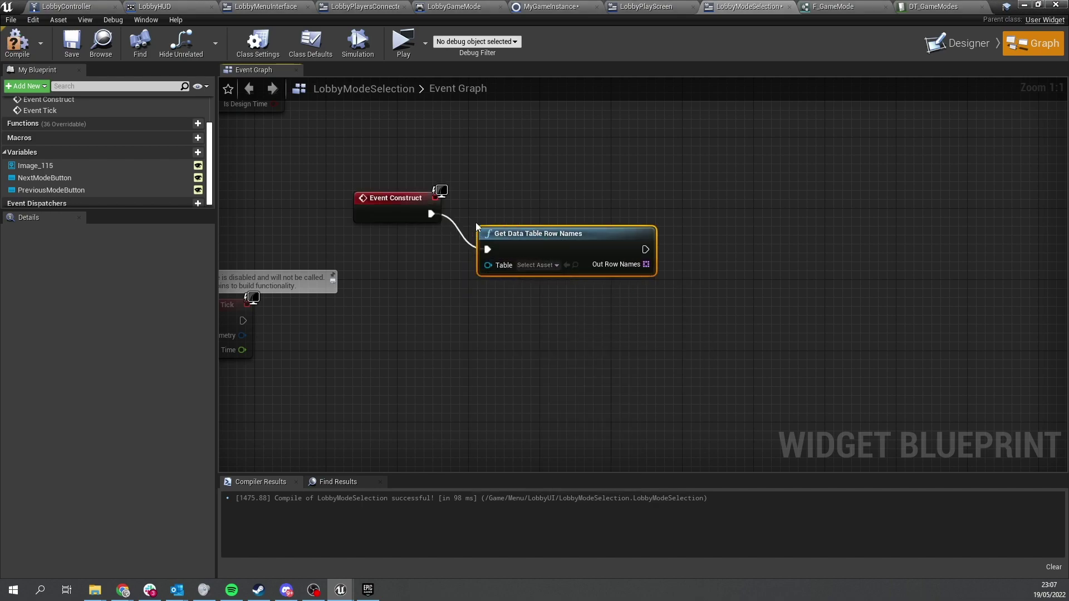
drag(503, 240, 494, 204)
click(528, 230)
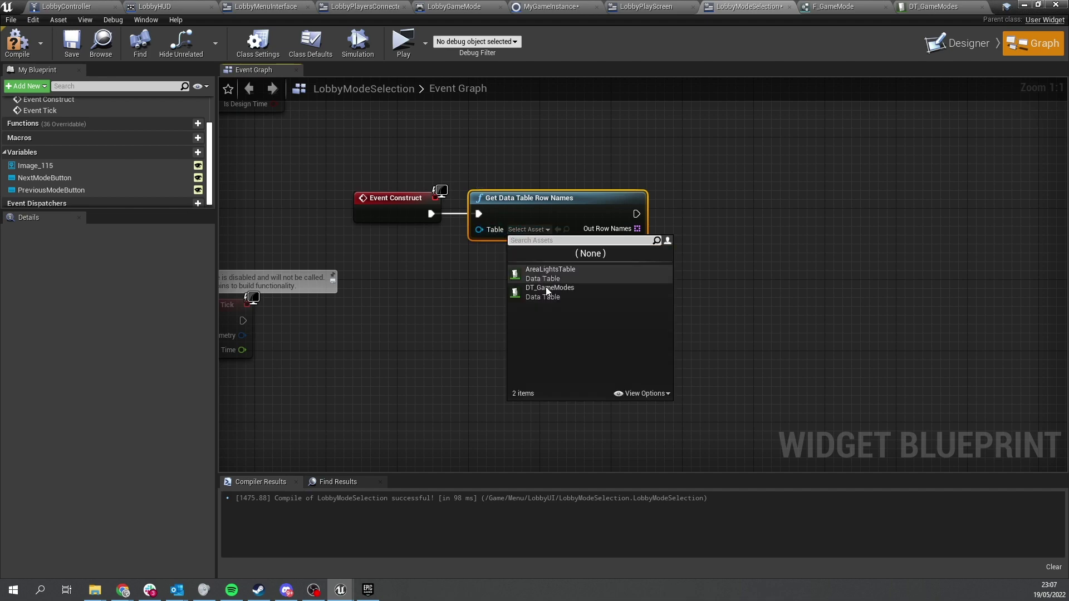
click(560, 292)
Promote the Out Row Names output to a variable named GameModeNames and align its Set node with the row names node
right_drag(650, 258, 467, 255)
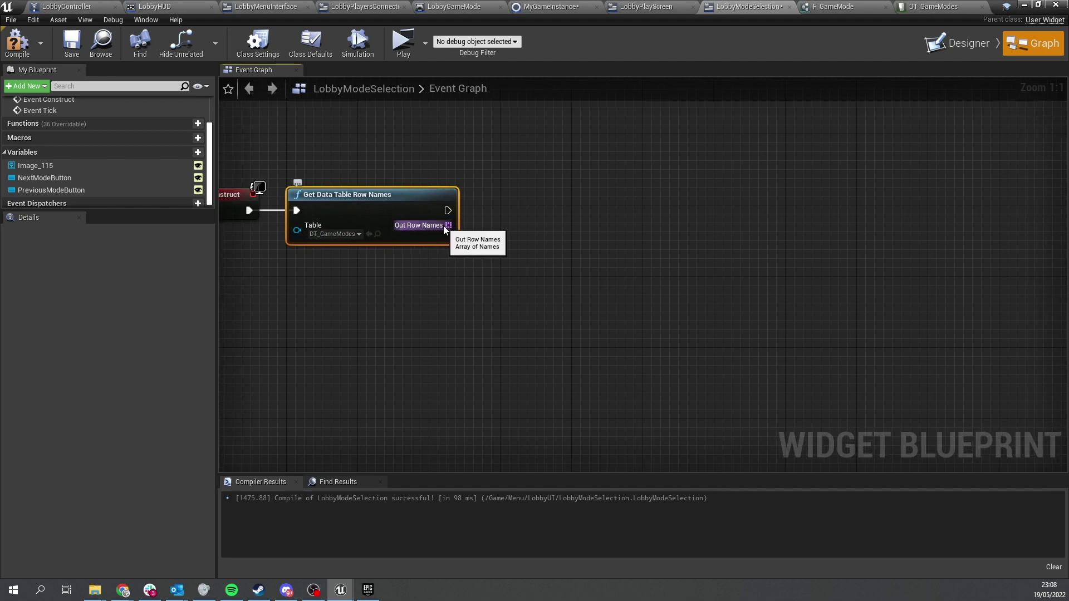
drag(444, 225, 503, 228)
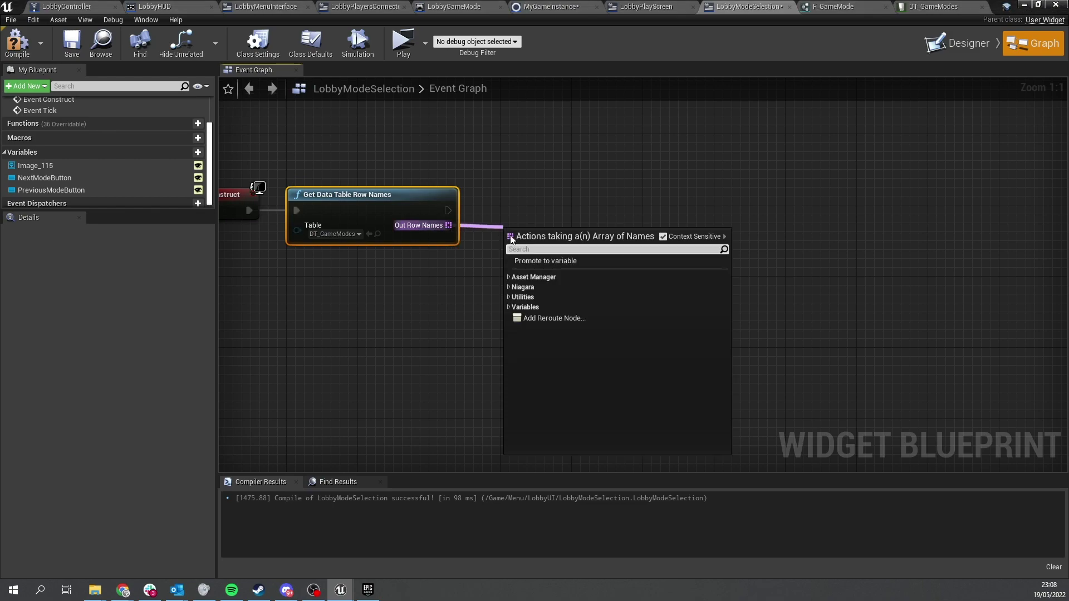
click(554, 262)
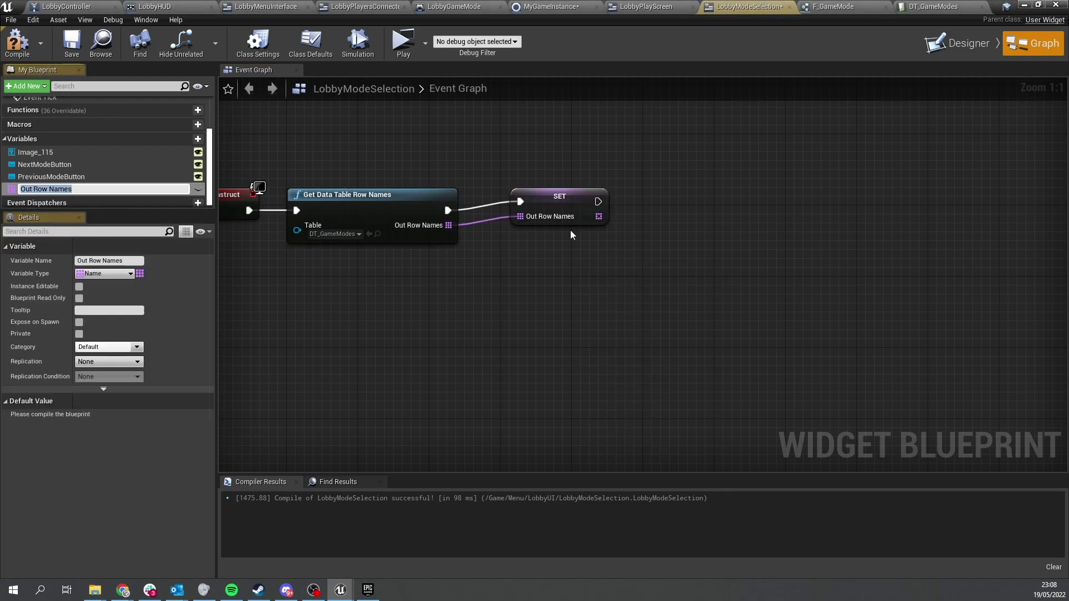
text(GameMo)
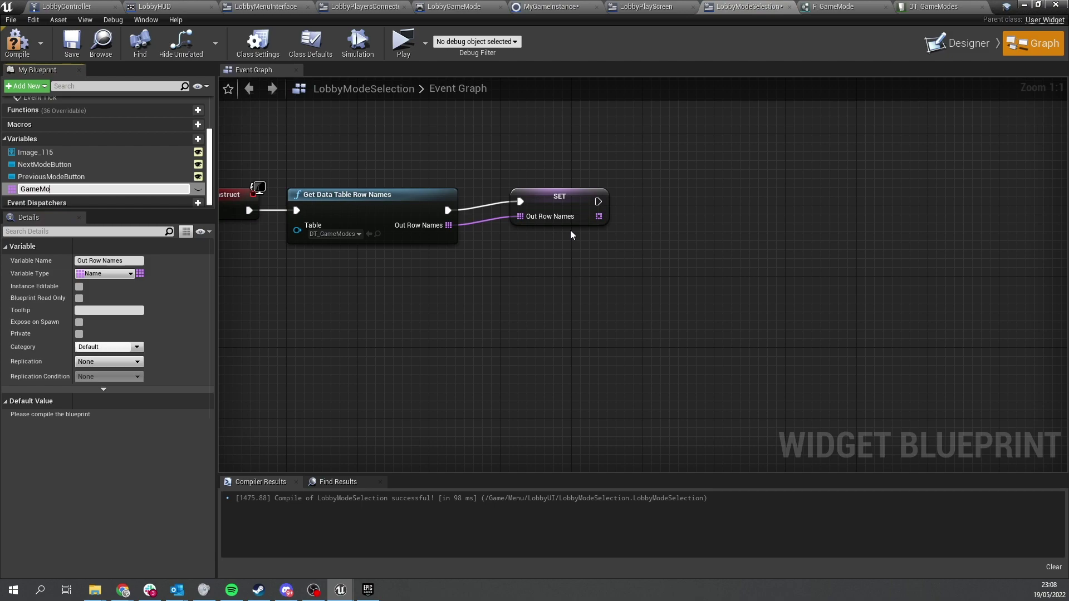
text(deNames)
key(Return)
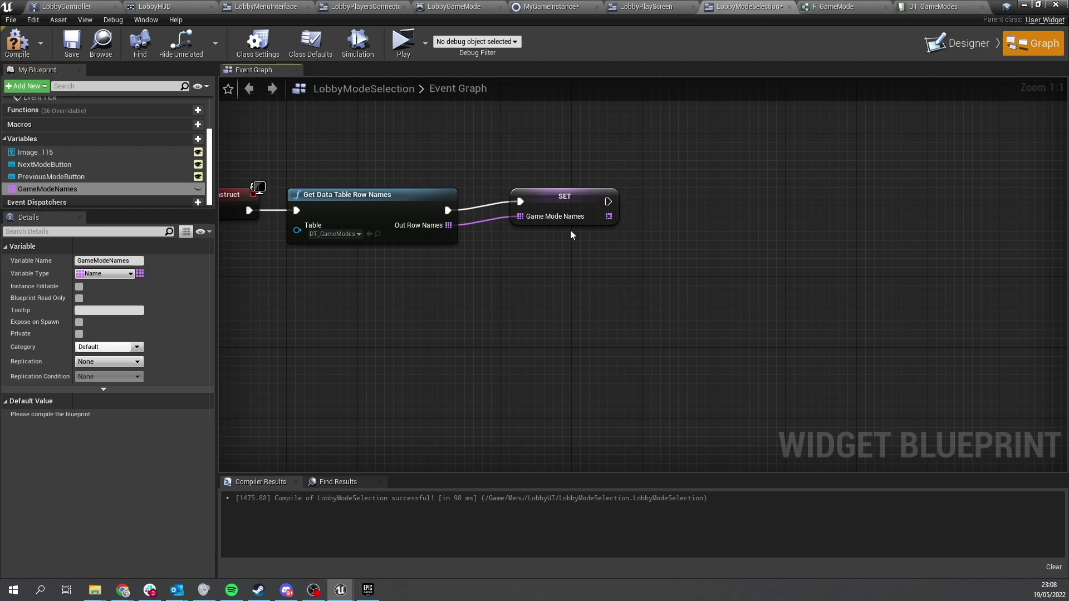
drag(579, 199, 560, 207)
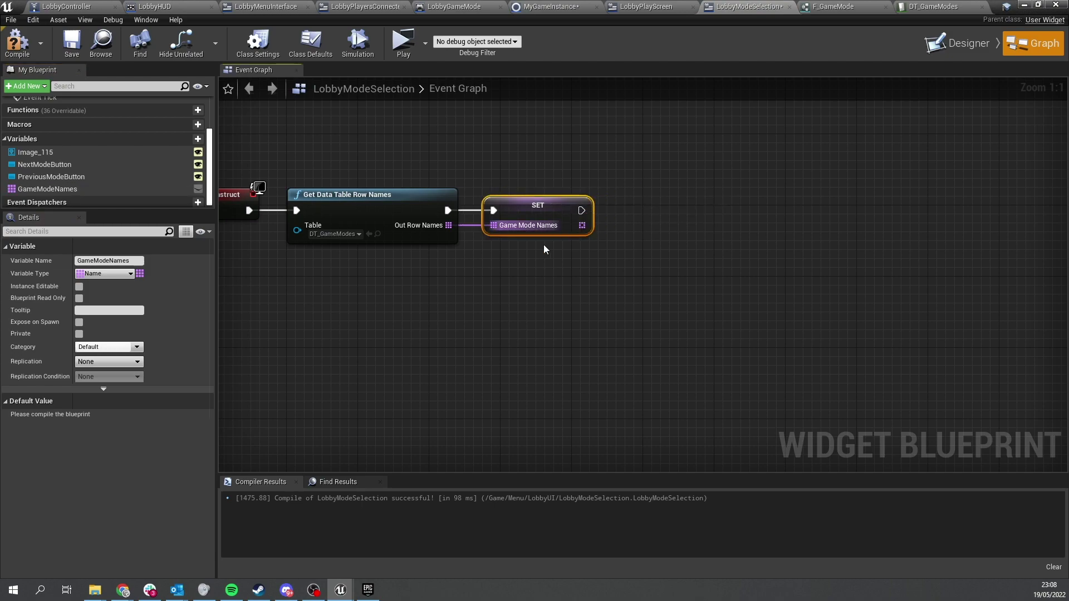
right_drag(540, 274, 637, 285)
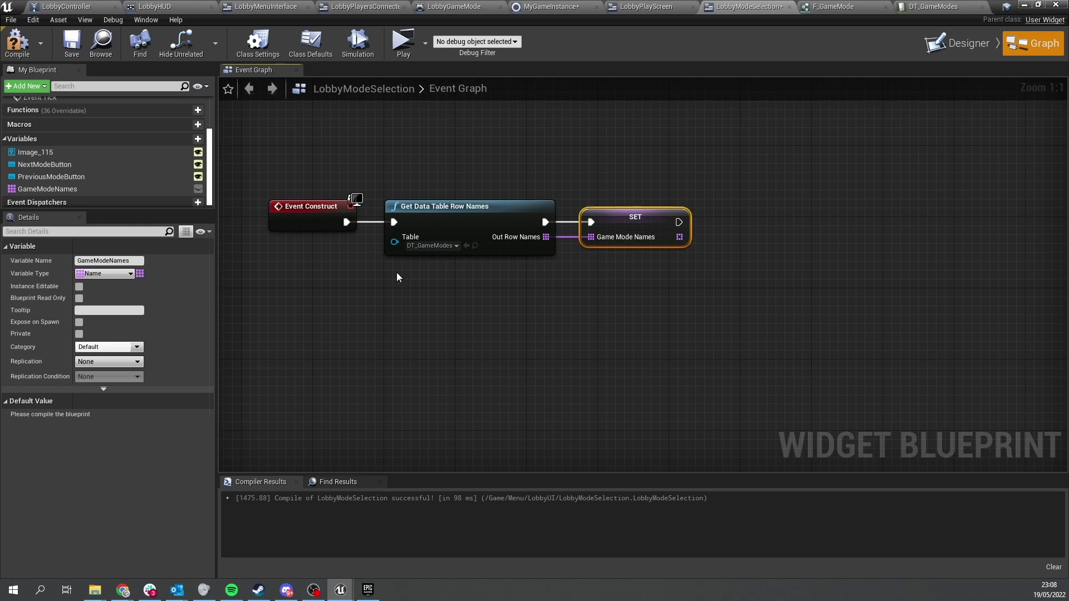
Add an Integer variable named GameModeIndex and compile the widget blueprint
click(197, 138)
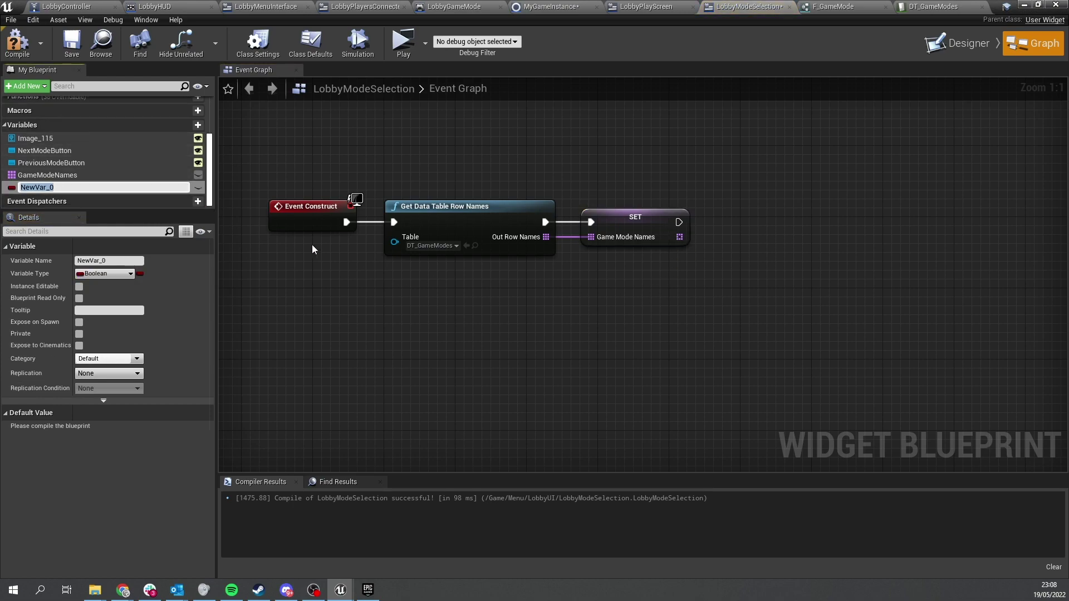
text(GameModeIndex)
key(Return)
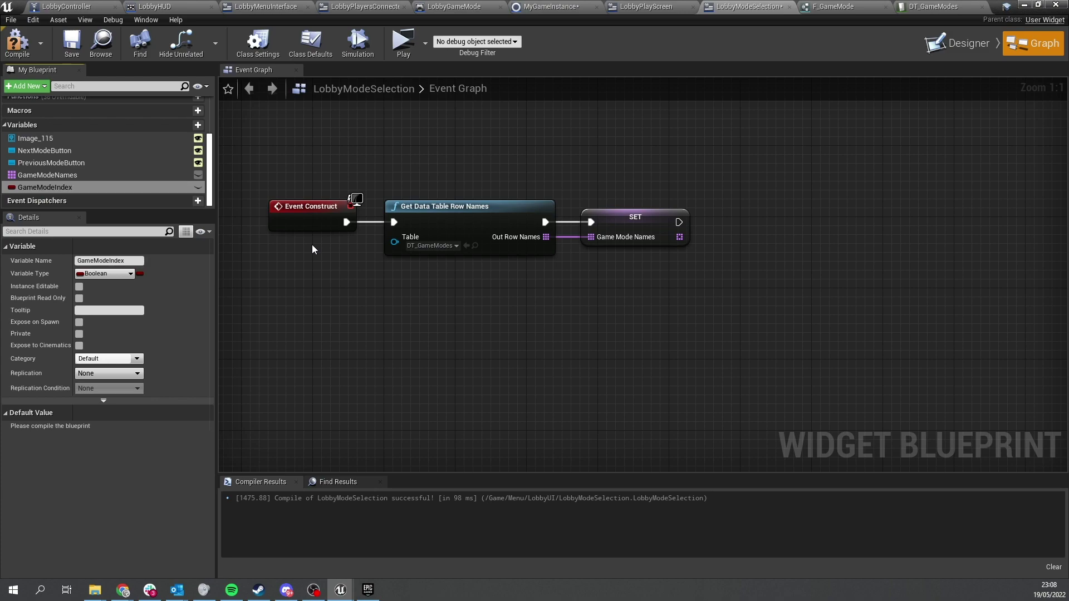
click(101, 274)
click(96, 317)
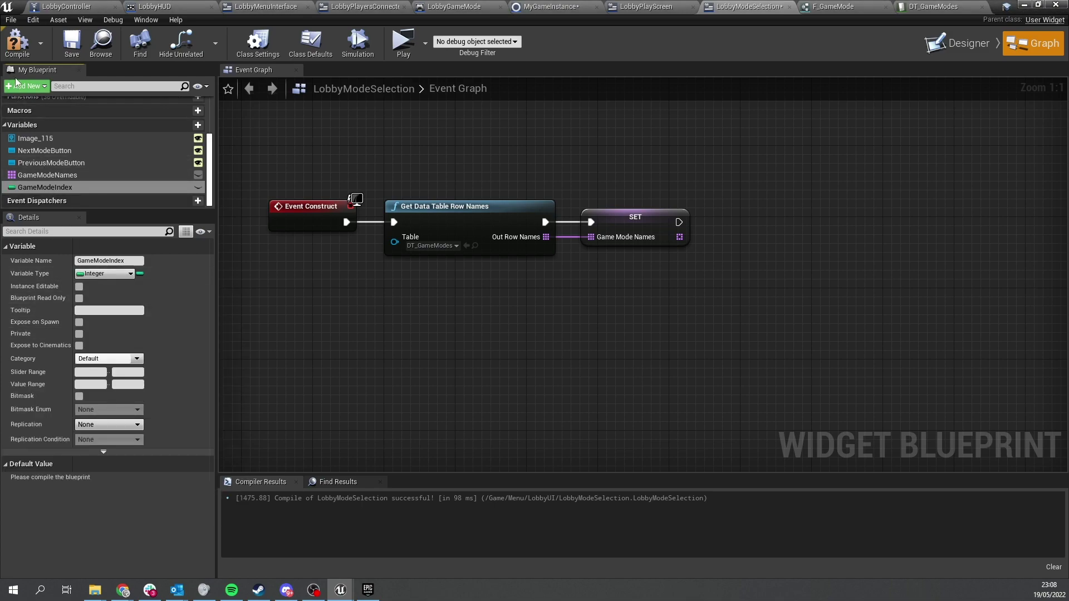
click(17, 44)
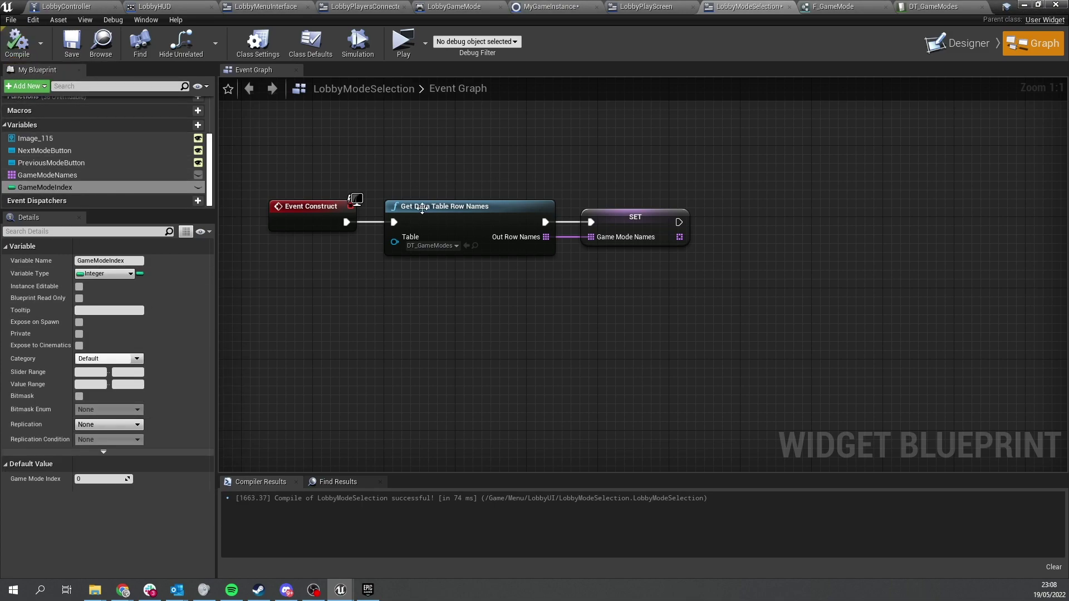
Add an On Clicked event for NextModeButton, delete the unused Event Tick node, and place the new event below Event Construct
click(53, 151)
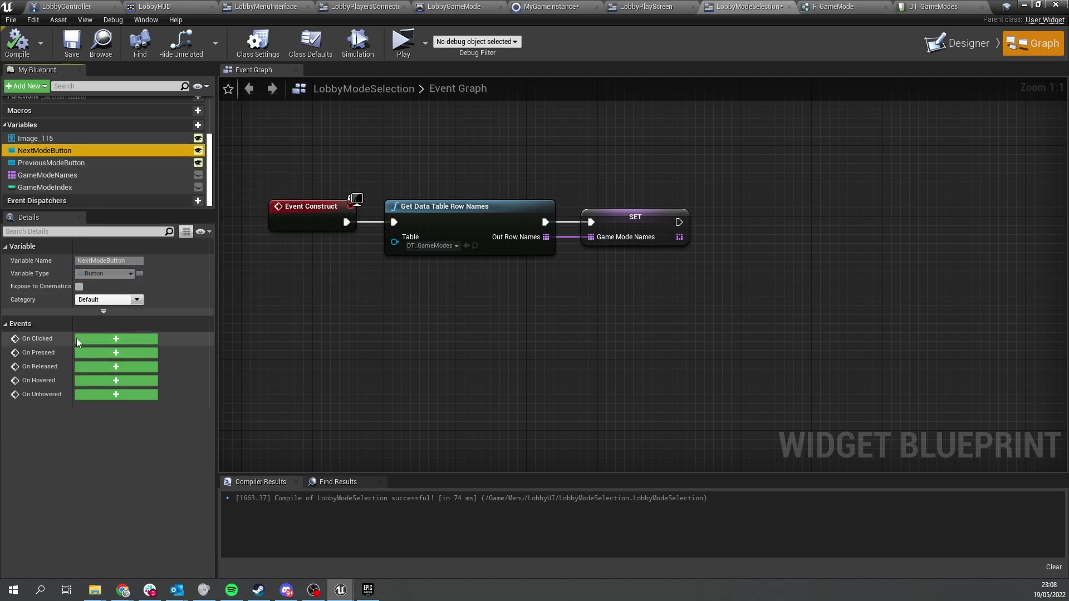
click(116, 338)
click(606, 169)
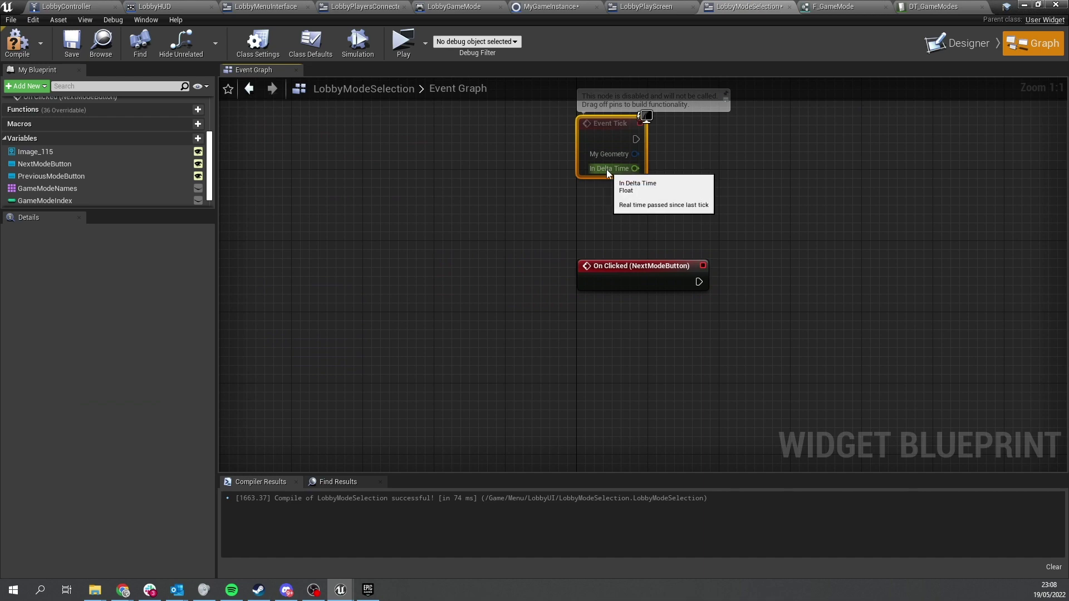
key(Delete)
drag(638, 285, 805, 200)
right_drag(804, 201, 754, 327)
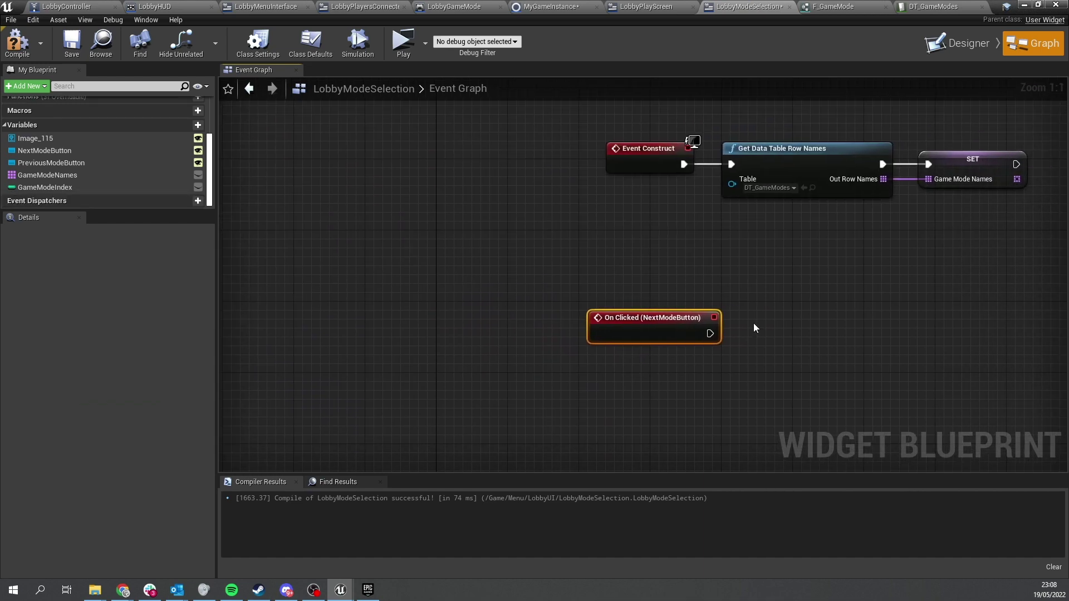
drag(701, 330, 619, 345)
Get GameModeIndex below the On Clicked event and feed it into an integer addition node that adds 1
drag(114, 189, 684, 453)
click(612, 388)
text(+)
click(723, 301)
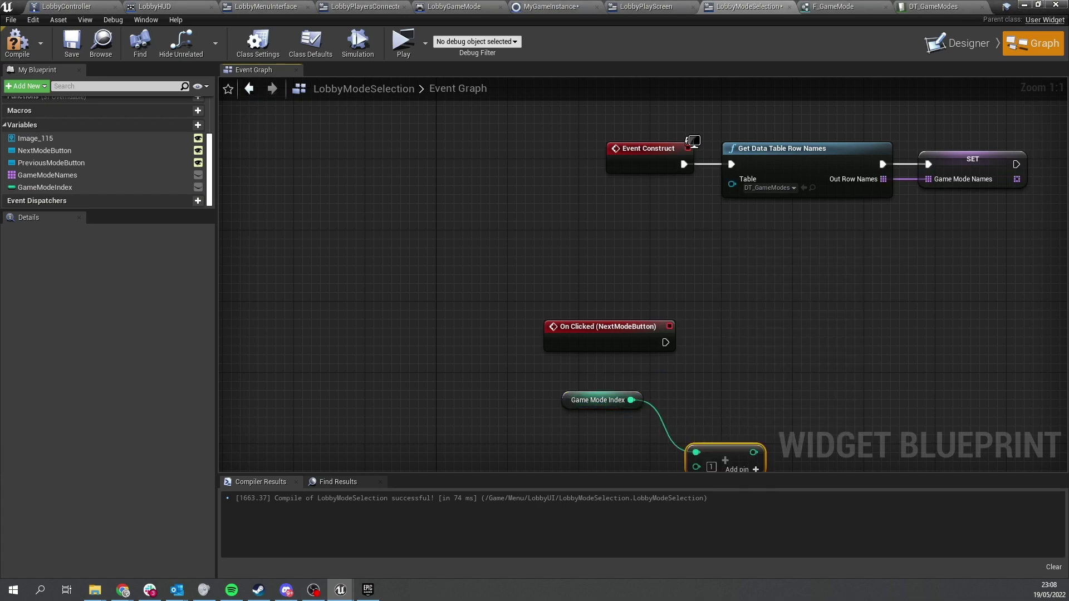
right_drag(720, 457, 720, 355)
drag(721, 355, 702, 324)
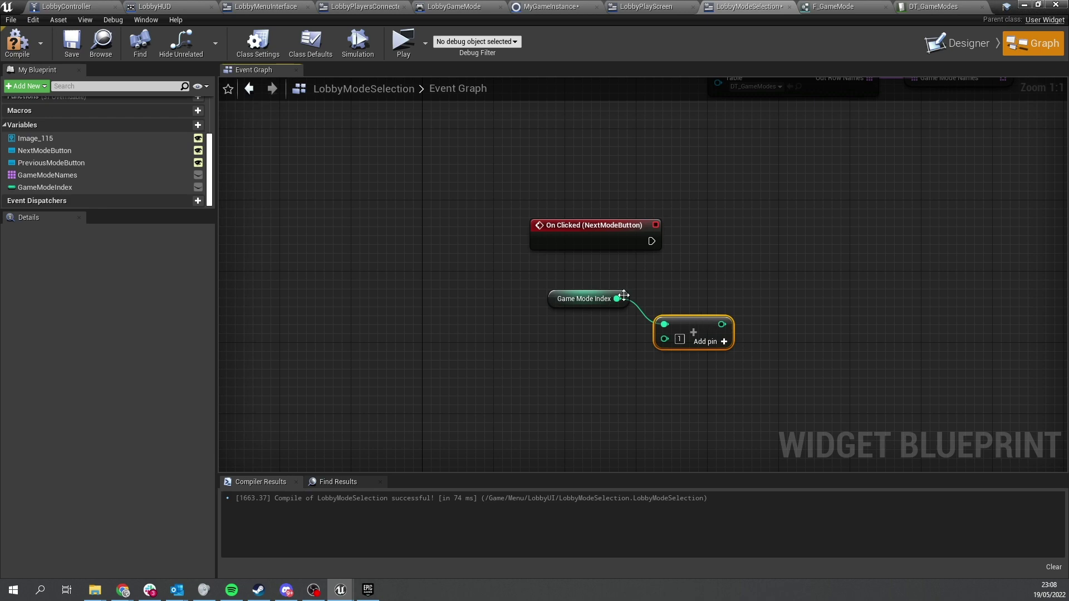
drag(681, 320, 681, 338)
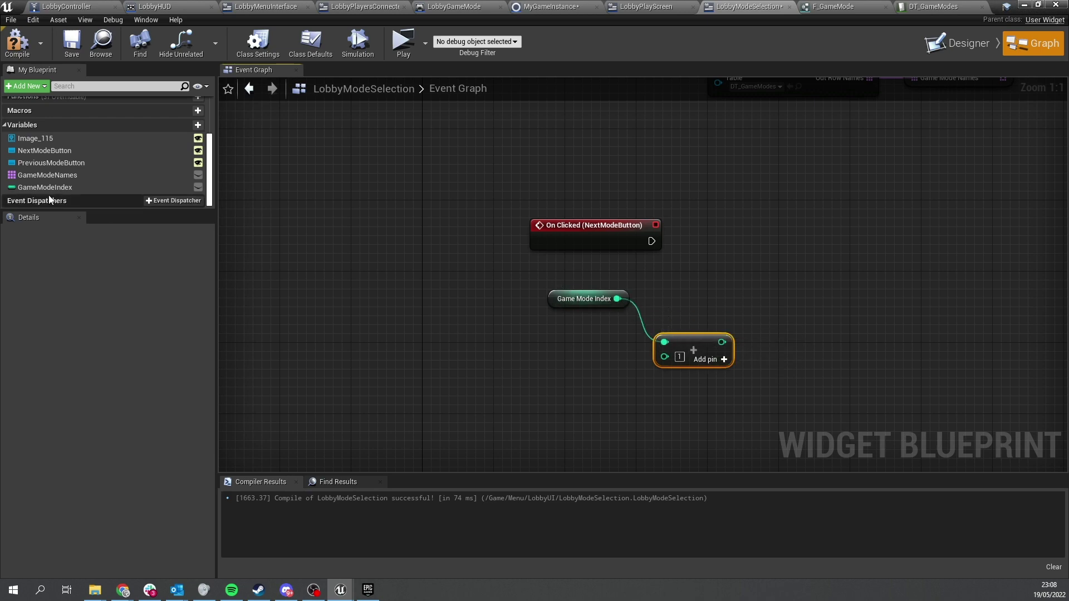
Get GameModeNames, add an Is Valid Index check on it, and connect the addition result as the index
drag(47, 175, 603, 280)
click(663, 282)
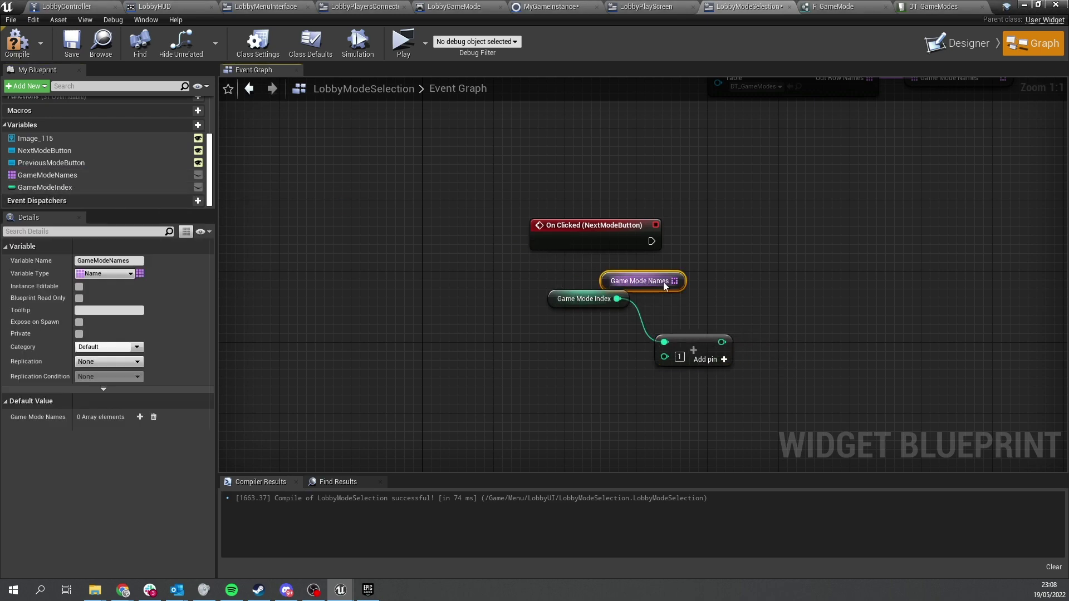
drag(674, 281, 750, 311)
text(vali)
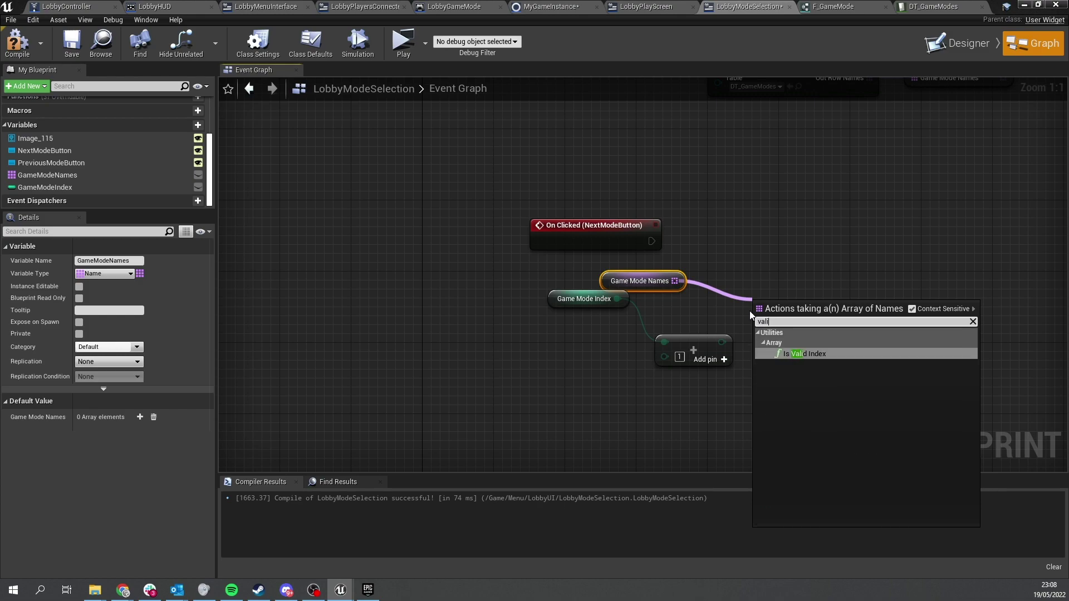
text(d)
click(809, 354)
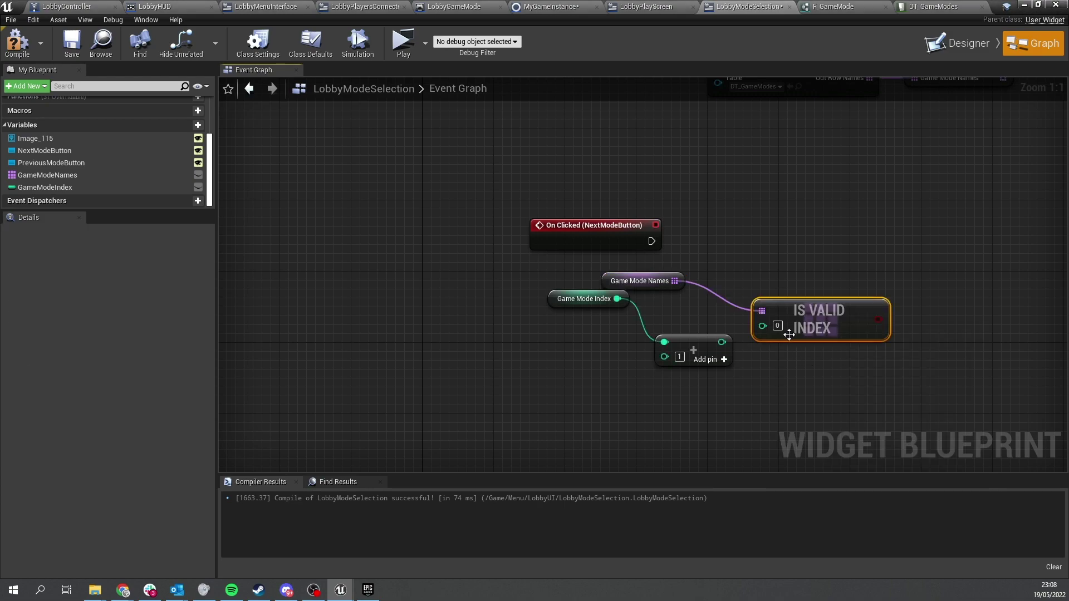
drag(762, 326, 721, 341)
drag(825, 330, 835, 320)
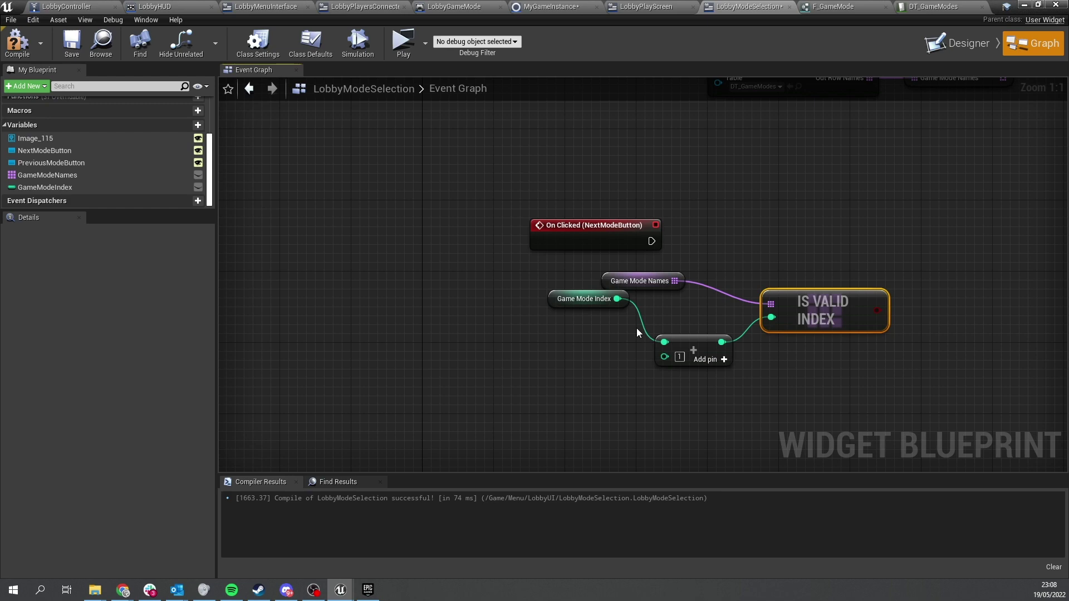
drag(563, 302, 589, 329)
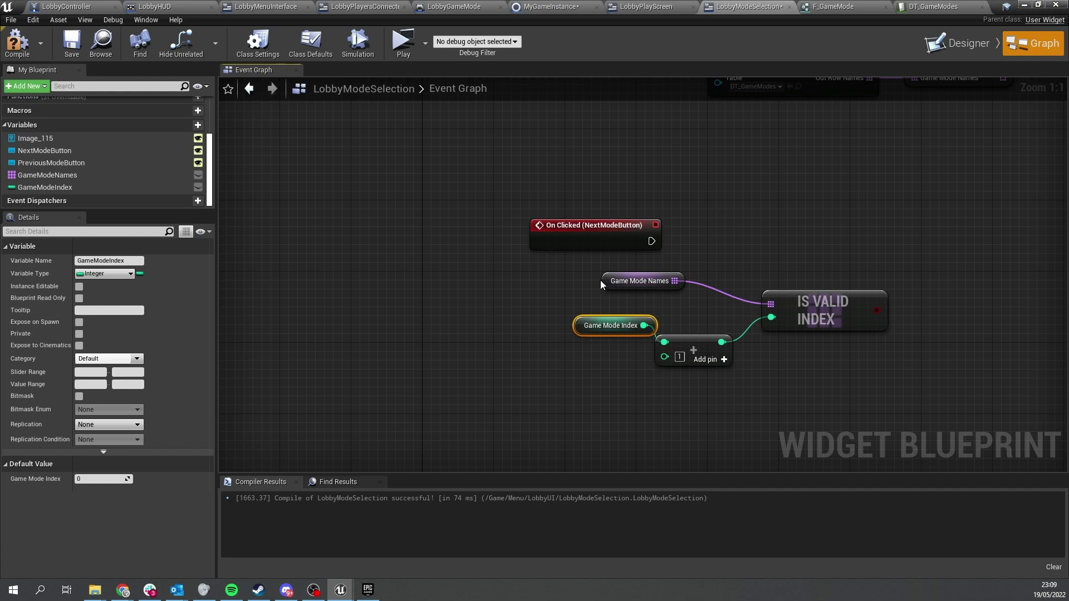
Add a Select Int node driven by the Is Valid Index result and connect the addition result to its A input
right_drag(740, 293, 659, 315)
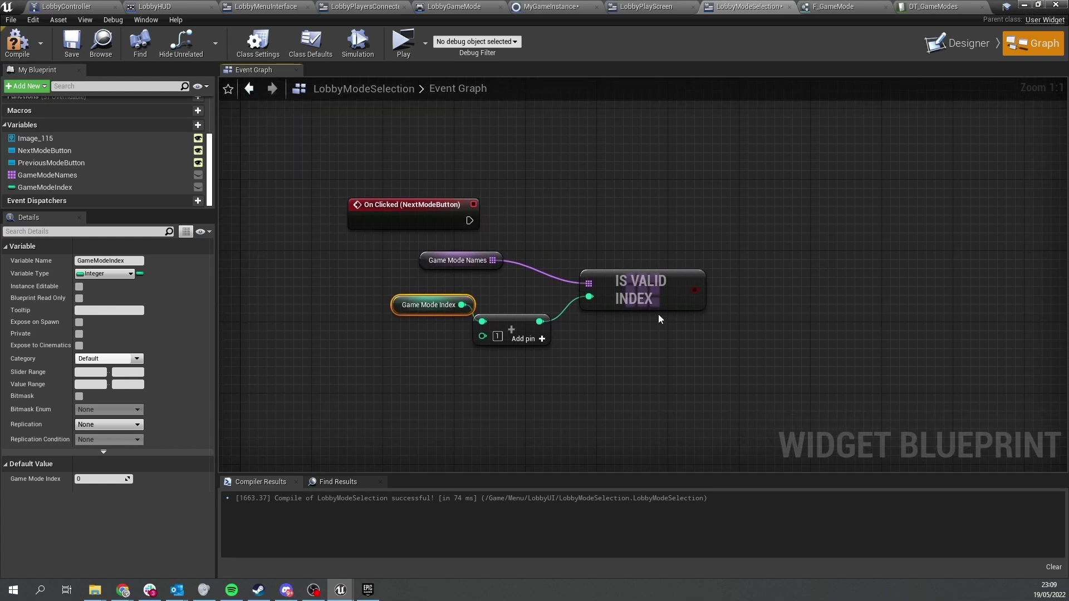
drag(696, 290, 778, 337)
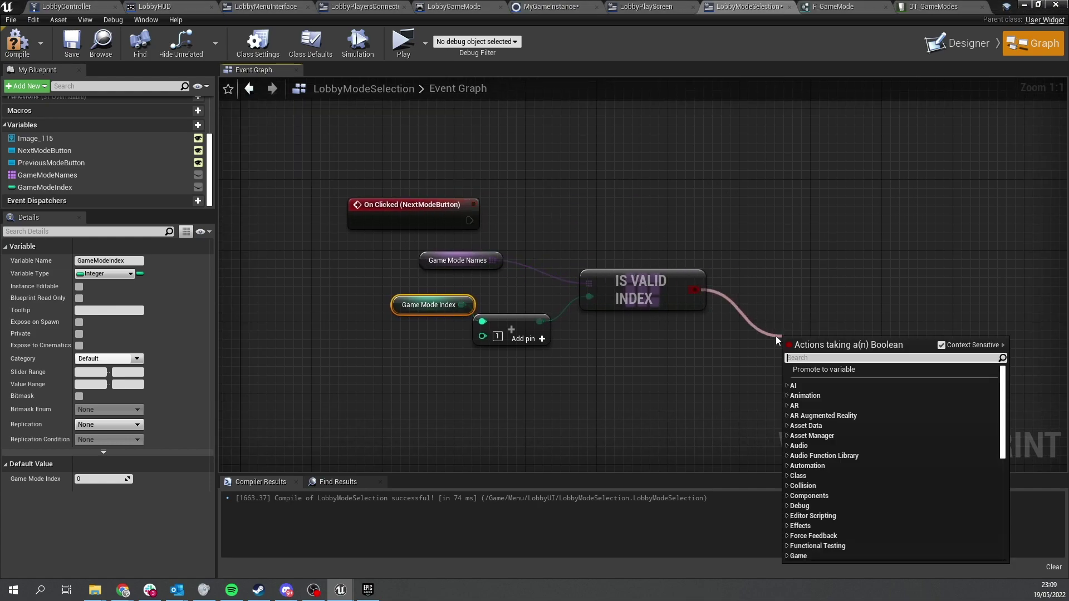
text(select)
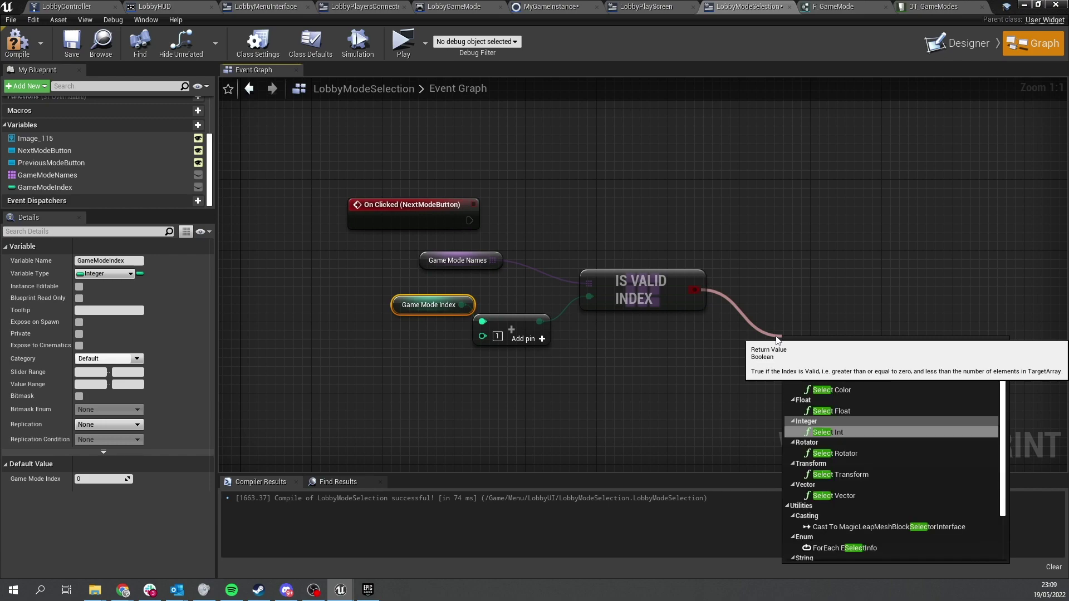
click(839, 430)
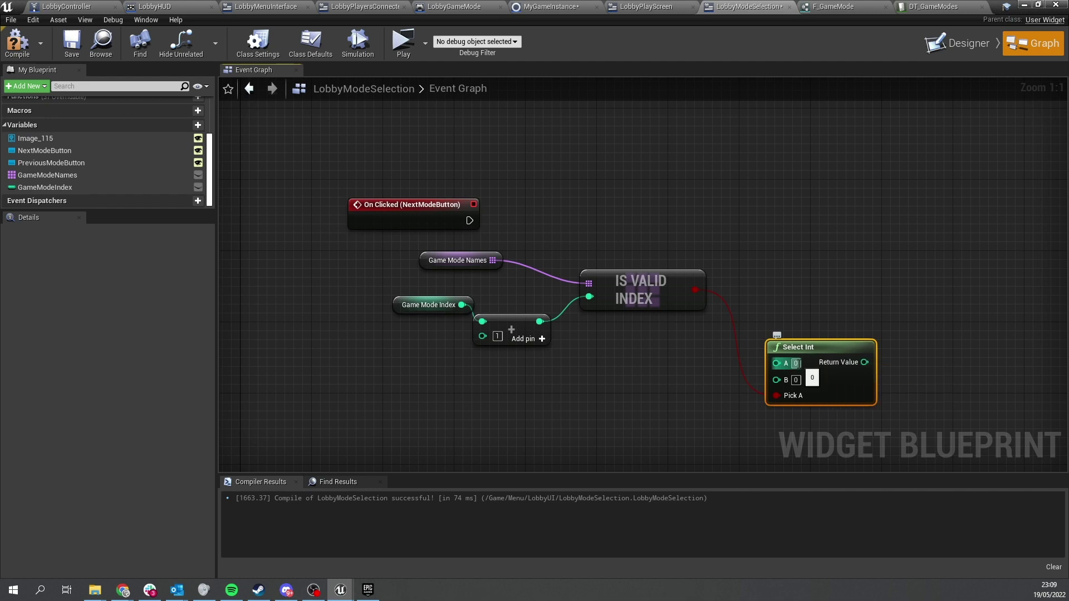
drag(540, 321, 777, 362)
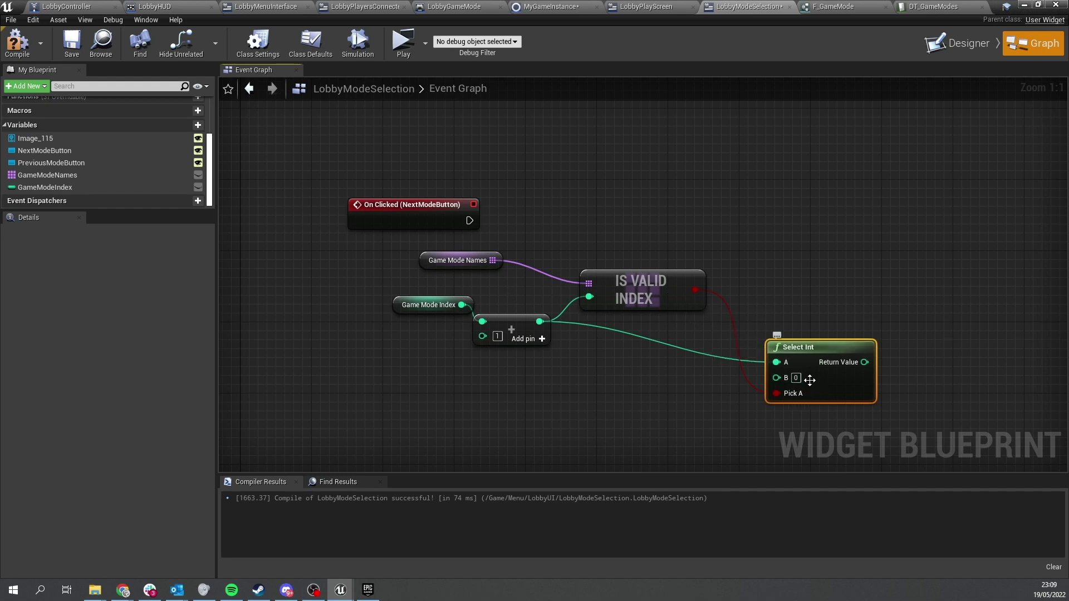
drag(811, 378, 833, 365)
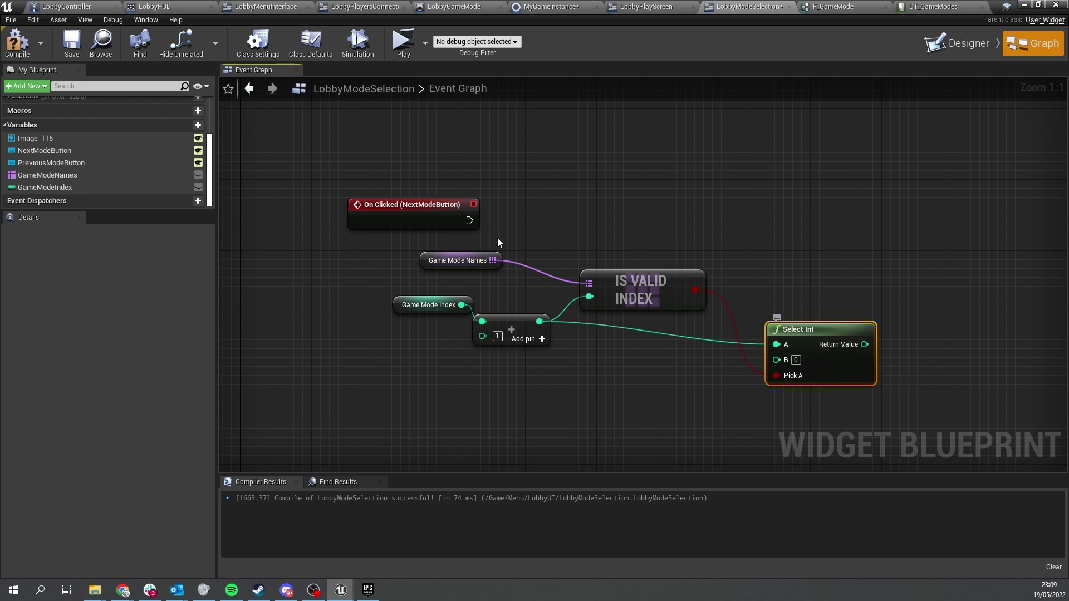
Add a Set GameModeIndex node executed by NextModeButton's On Clicked event and feed it the Select Int return value
click(418, 223)
drag(418, 223, 667, 241)
drag(102, 188, 894, 338)
click(899, 238)
drag(885, 229, 719, 238)
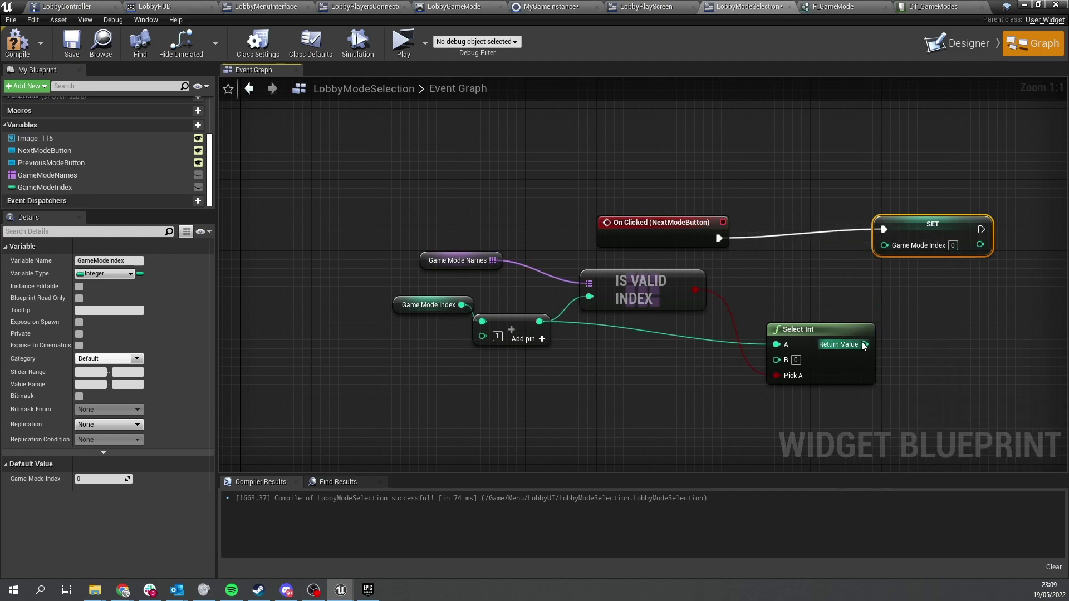
drag(865, 344, 885, 245)
mouse_move(921, 236)
mouse_down()
mouse_move(930, 254)
mouse_move(930, 245)
mouse_up()
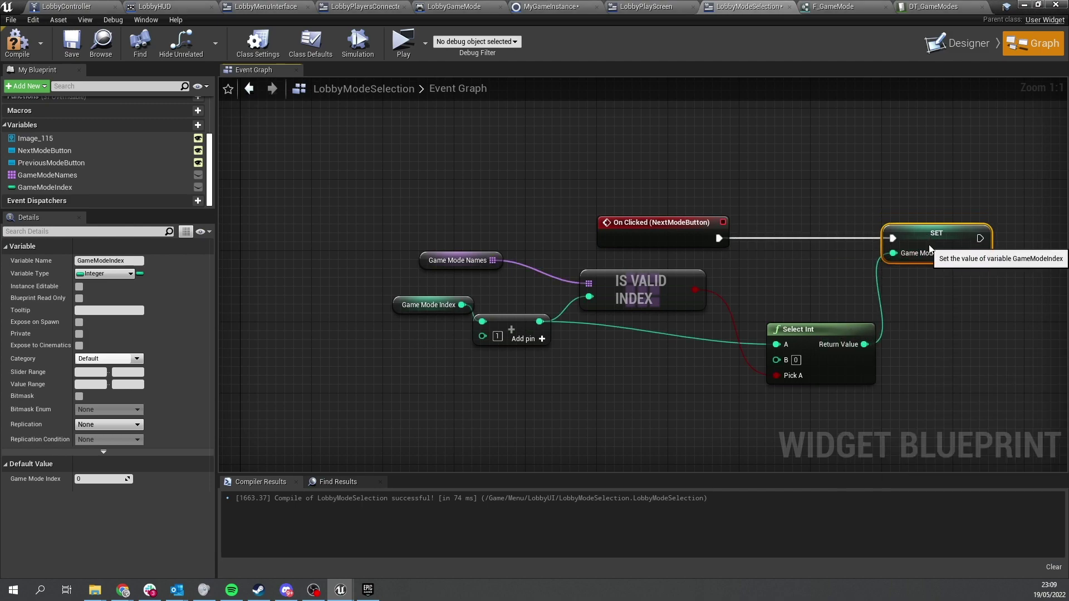
drag(699, 241, 769, 241)
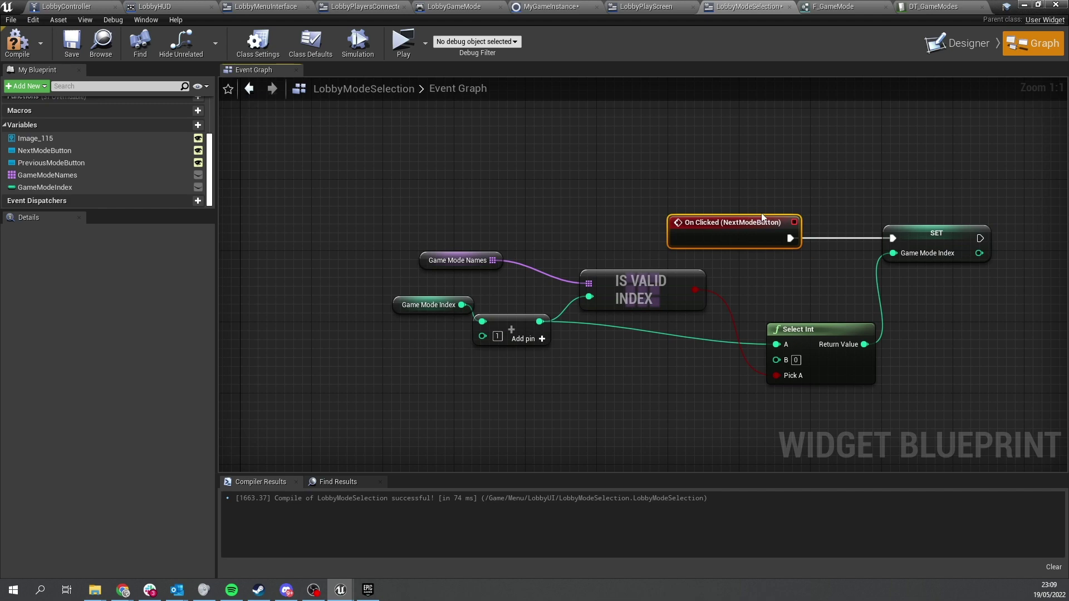
In the widget designer, make the "Mode Selection" text block a variable and rename it GameModeNameText
right_drag(858, 236, 480, 298)
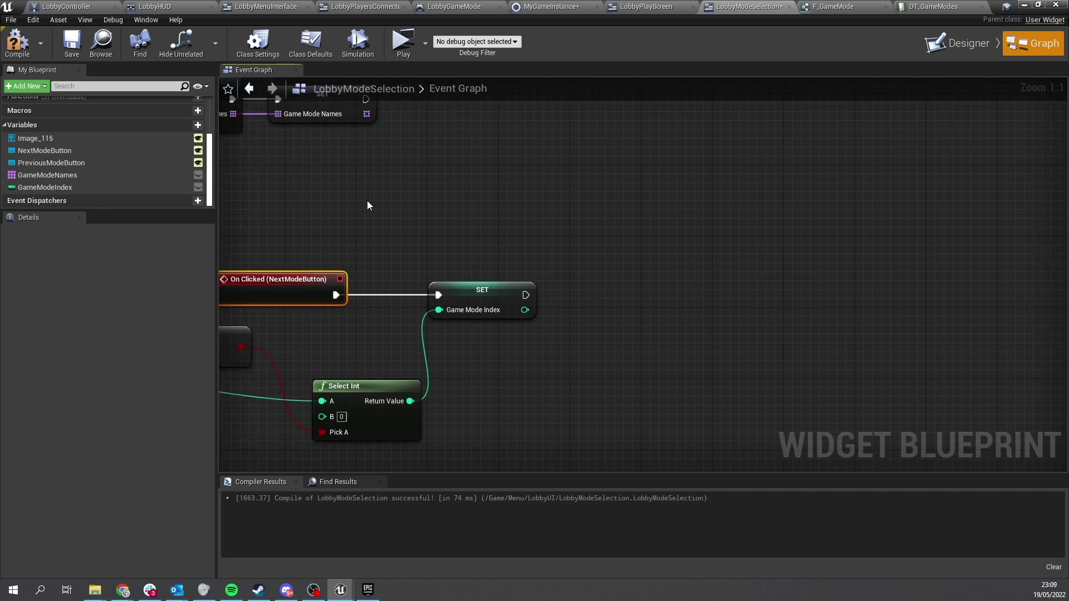
click(947, 46)
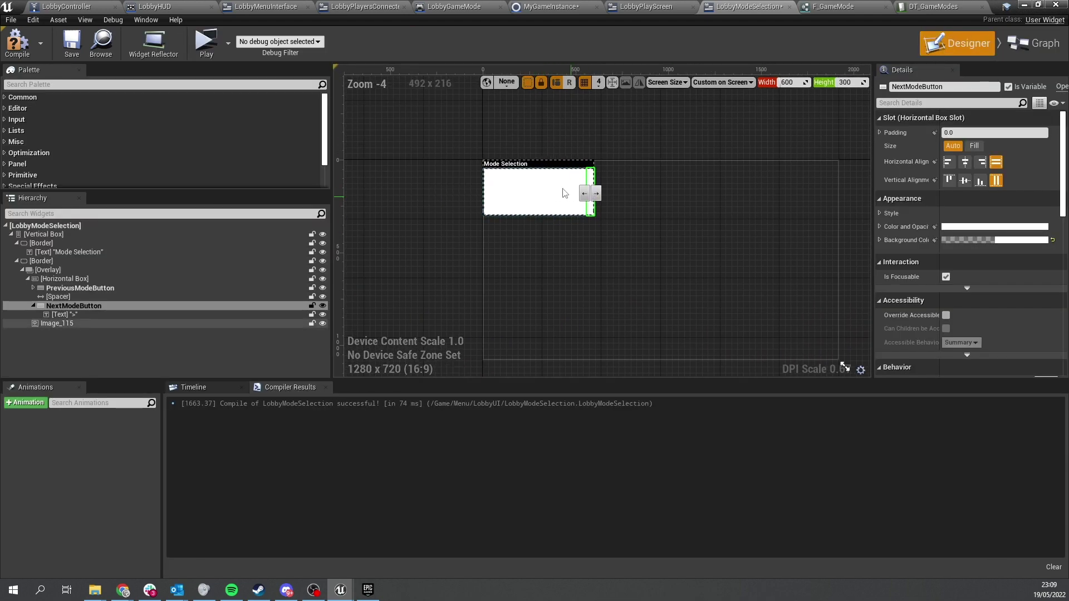
click(452, 135)
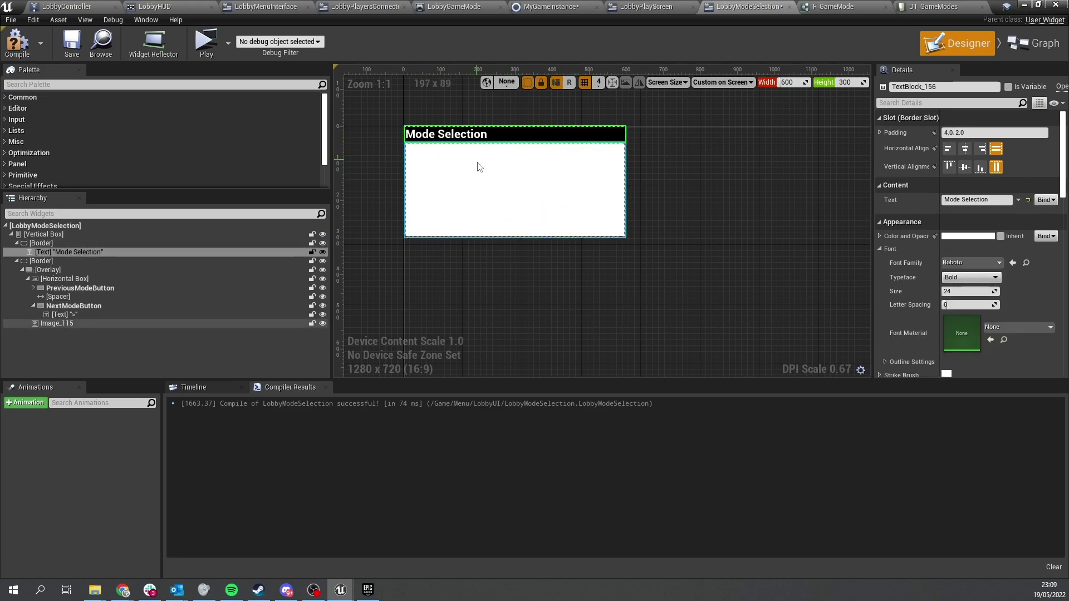
click(977, 200)
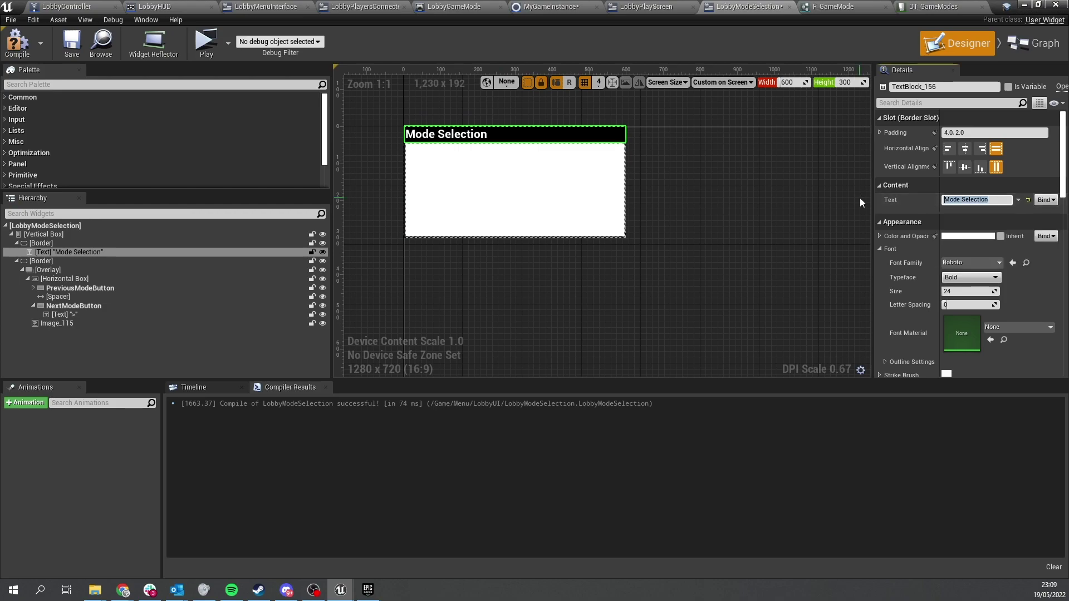
click(1009, 87)
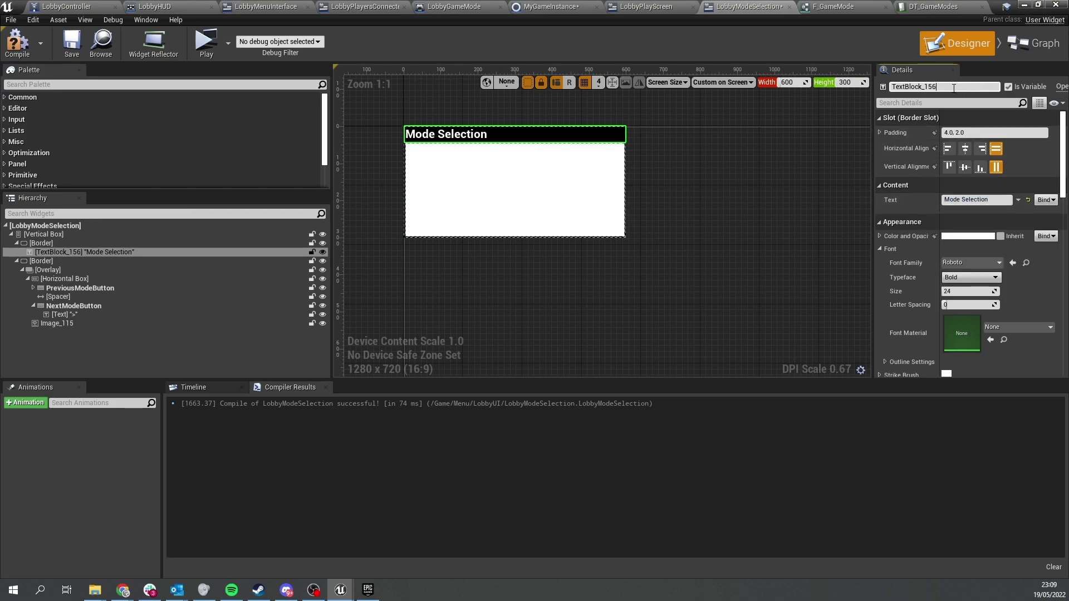
text(GameModeNameText)
key(Return)
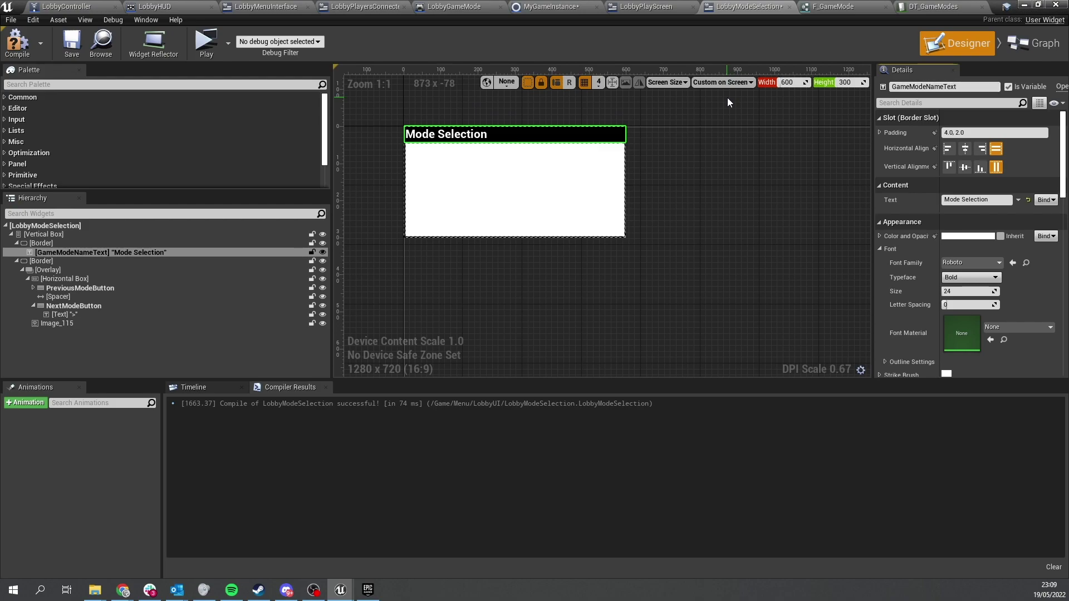
Create a custom event named UpdateMode in empty space of the event graph below the On Clicked logic
click(1029, 45)
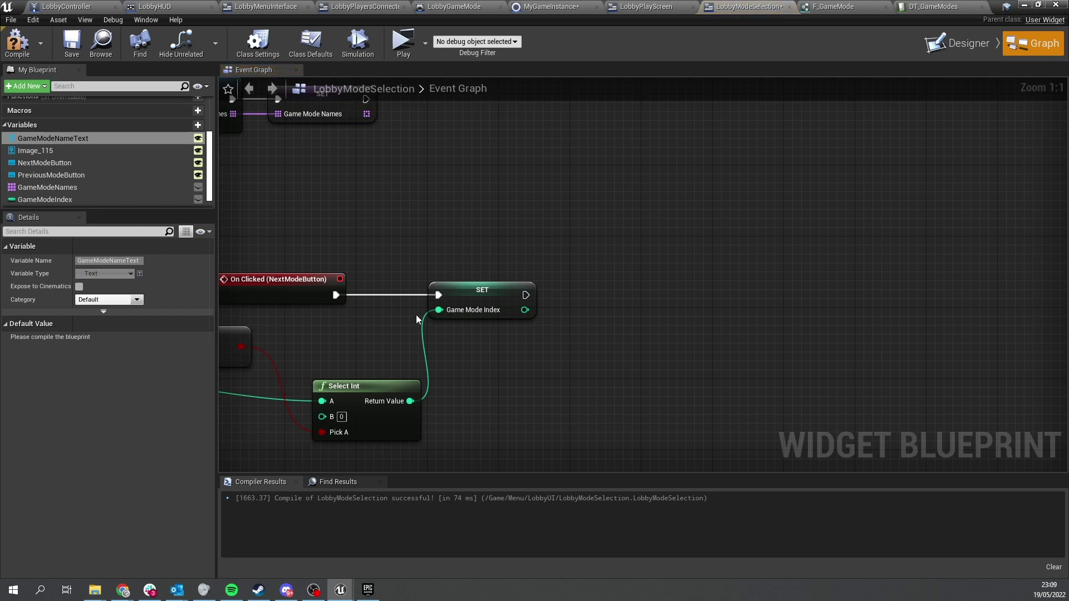
right_drag(416, 315, 424, 245)
right_drag(474, 278, 658, 247)
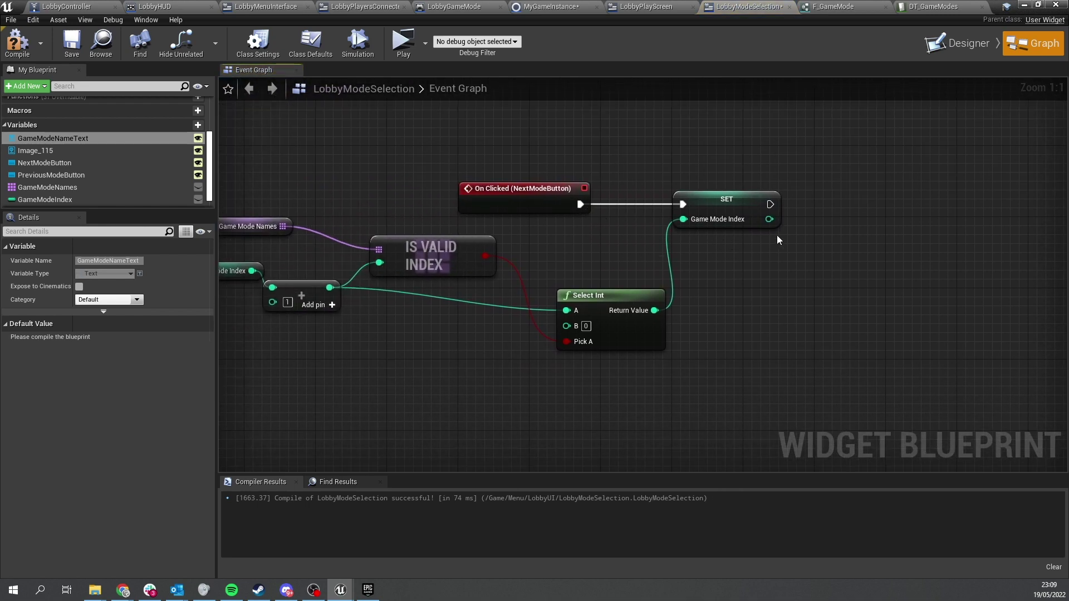
right_drag(752, 293, 487, 275)
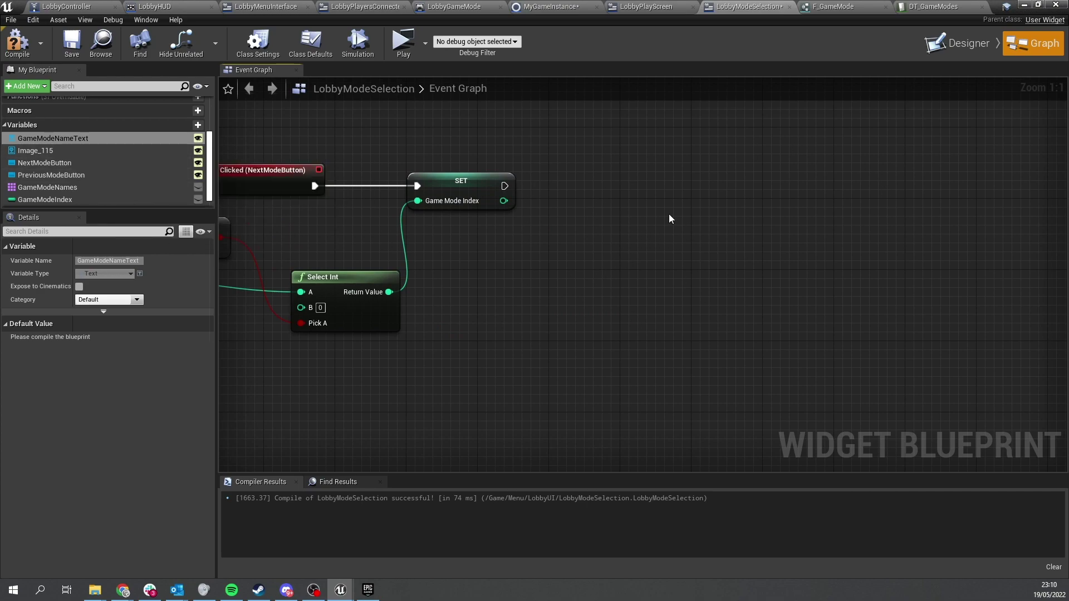
right_drag(510, 157, 594, 272)
right_drag(594, 383, 695, 150)
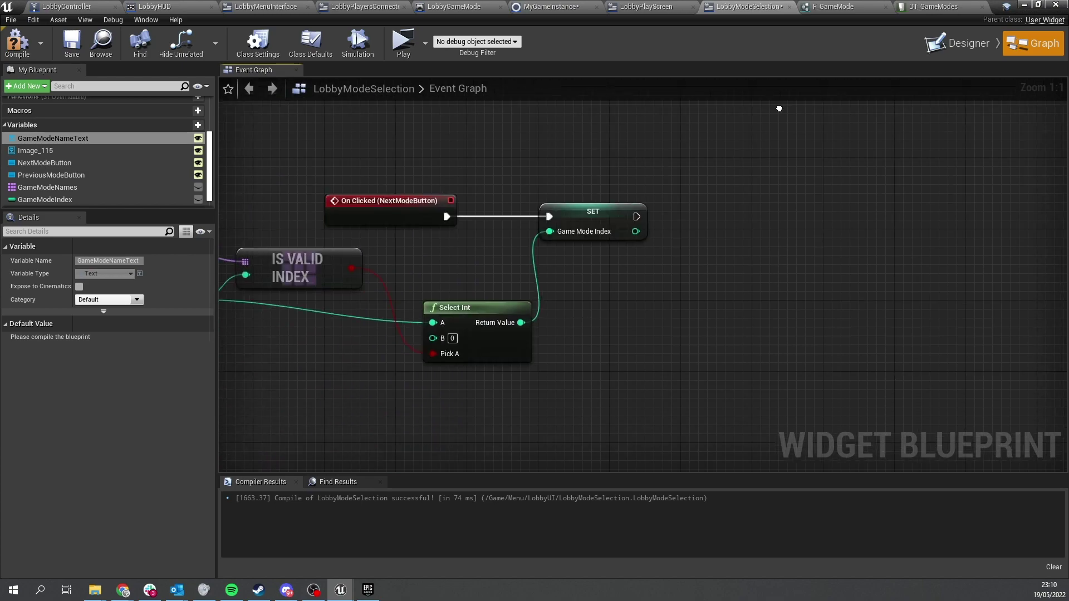
right_drag(501, 390, 729, 175)
right_click(439, 396)
text(cus)
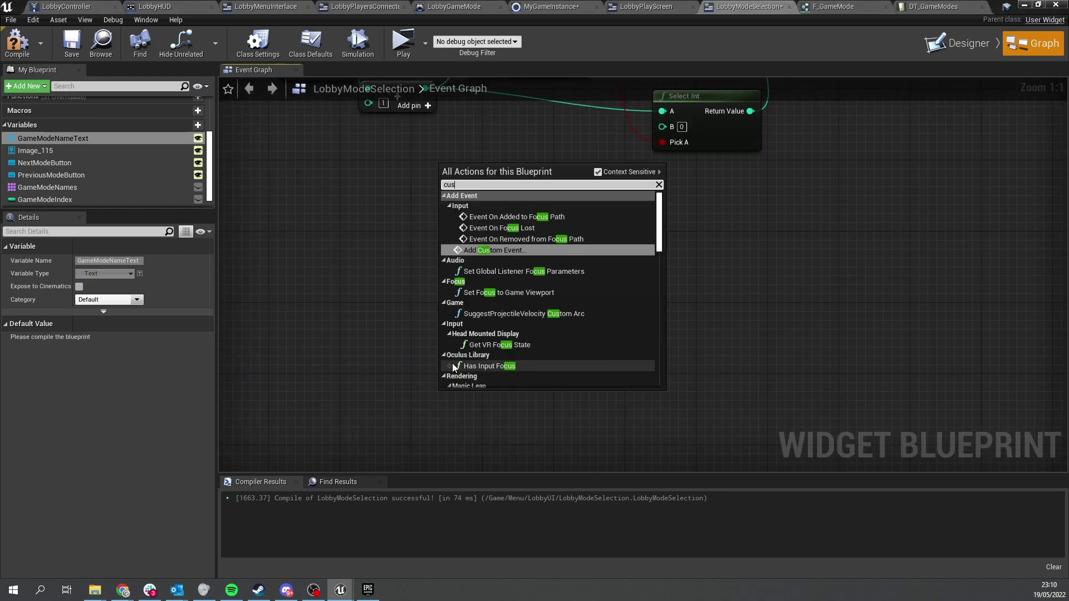
text(tom)
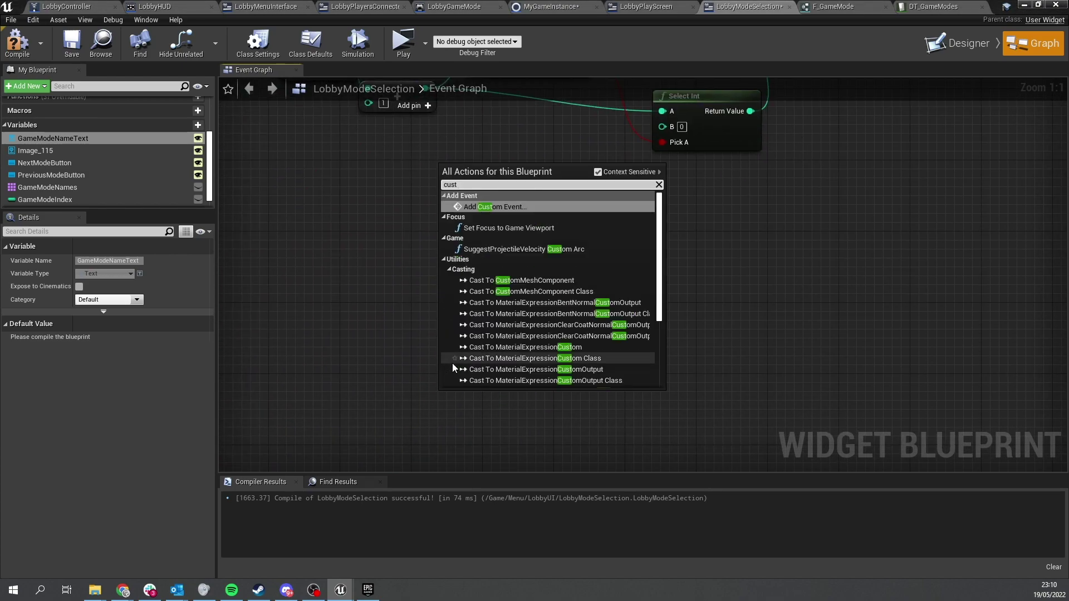
key(Return)
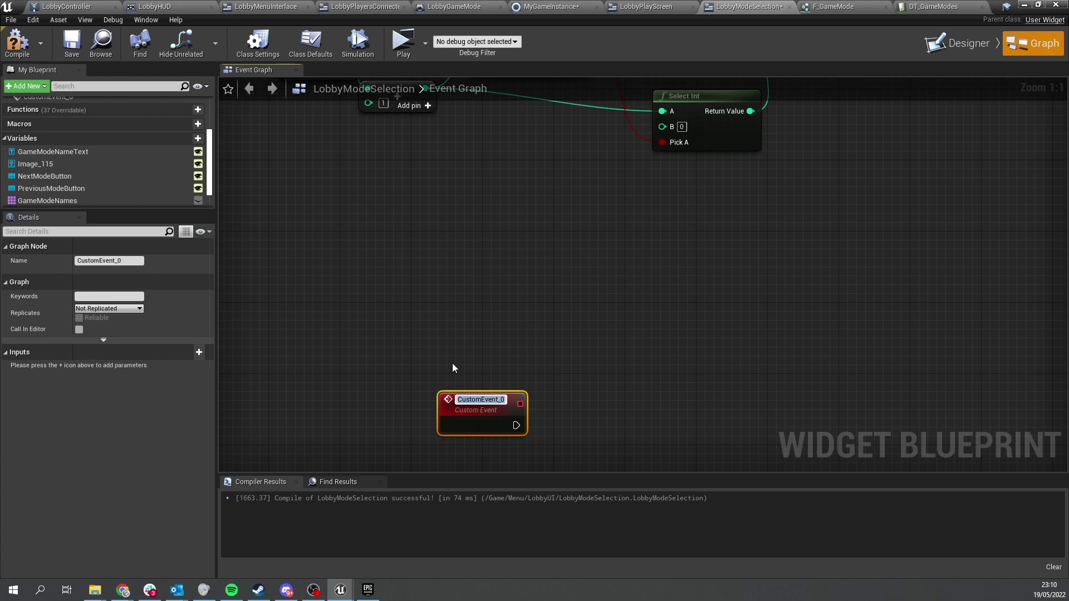
text(Update)
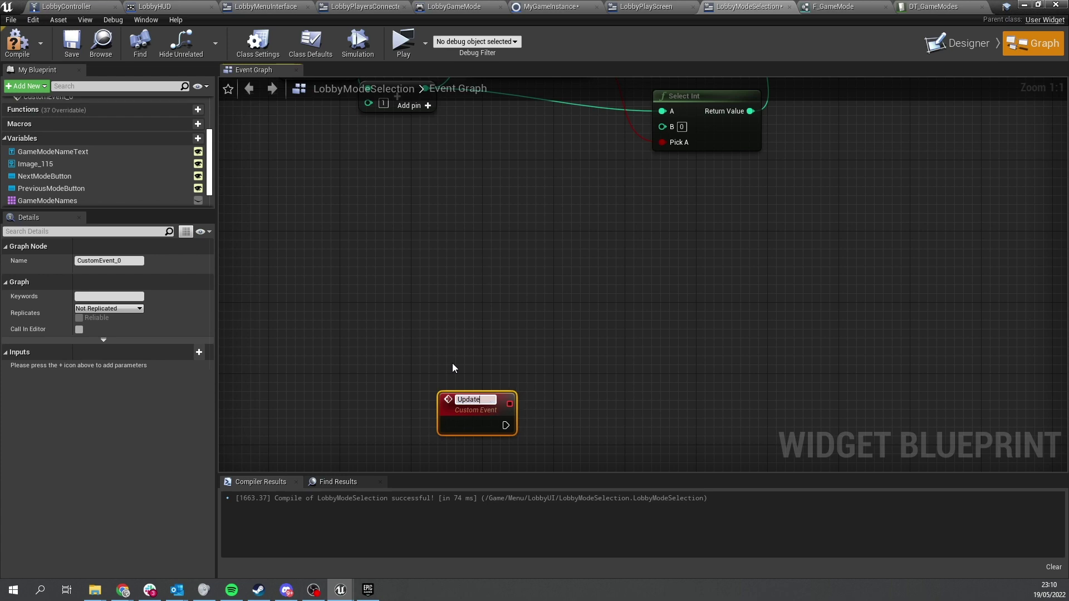
text(Mode)
key(Return)
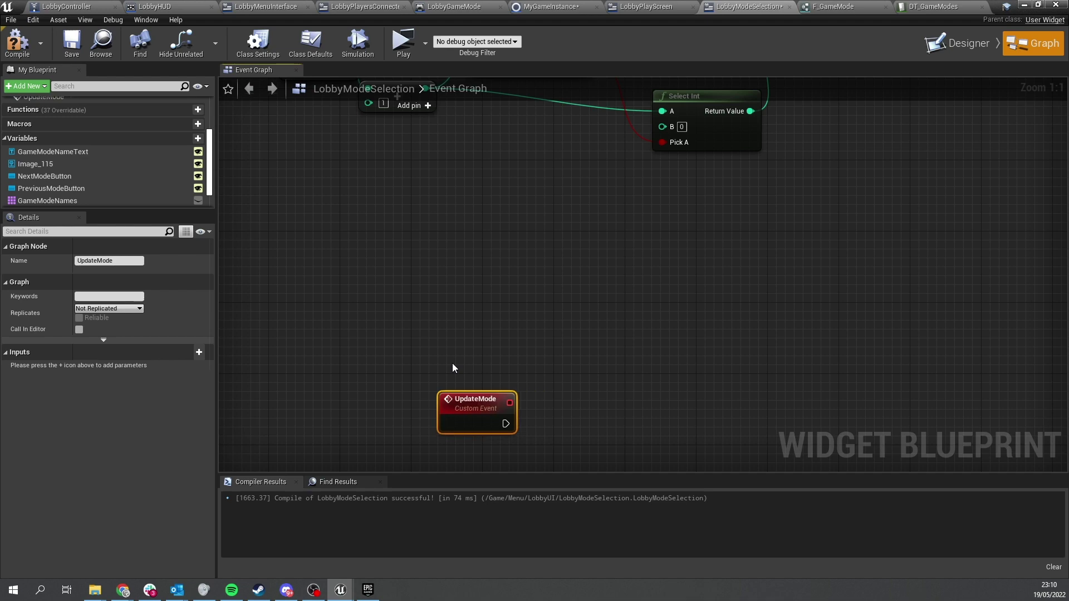
drag(487, 410, 458, 374)
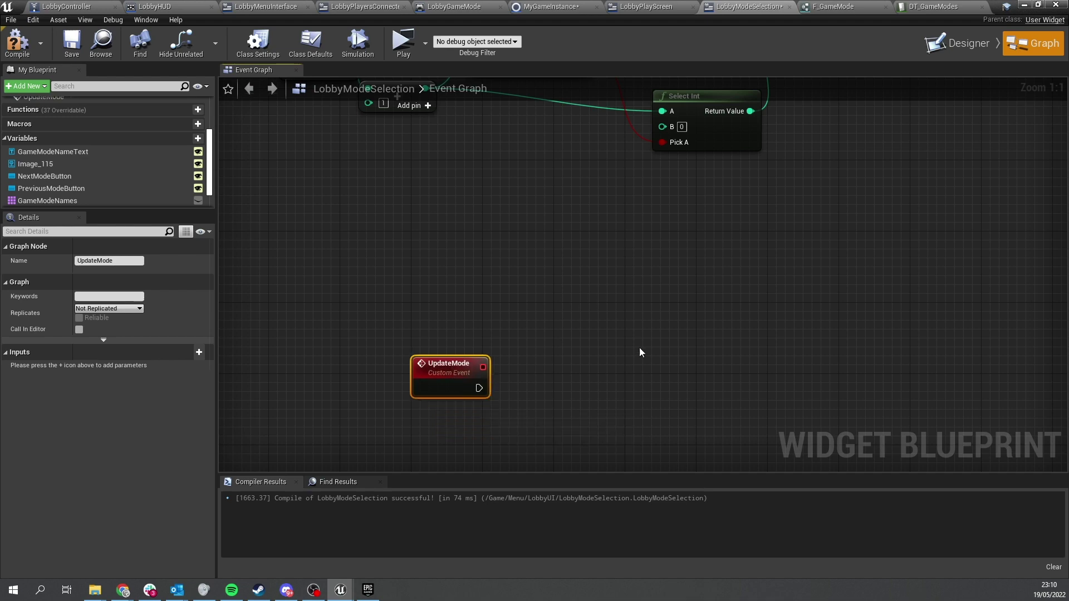
Place a getter for GameModeNameText beside the UpdateMode event, leaving room between them
right_drag(640, 312, 677, 243)
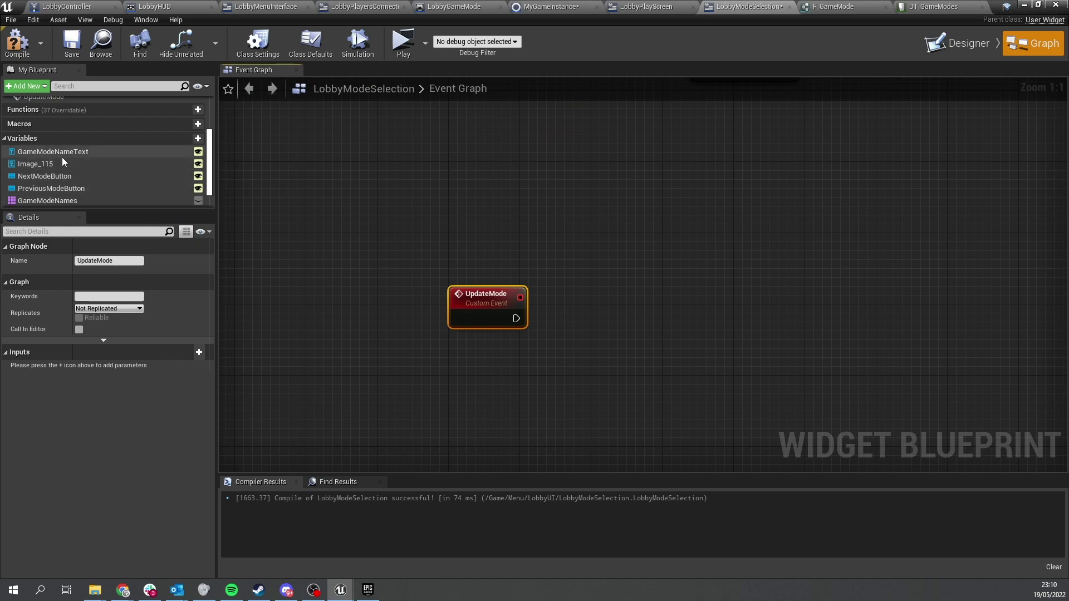
drag(62, 156, 784, 305)
click(652, 275)
Get GameModeNames below UpdateMode, add an array Get node from it, and use GameModeIndex as the element index
scroll(111, 180, down, 1)
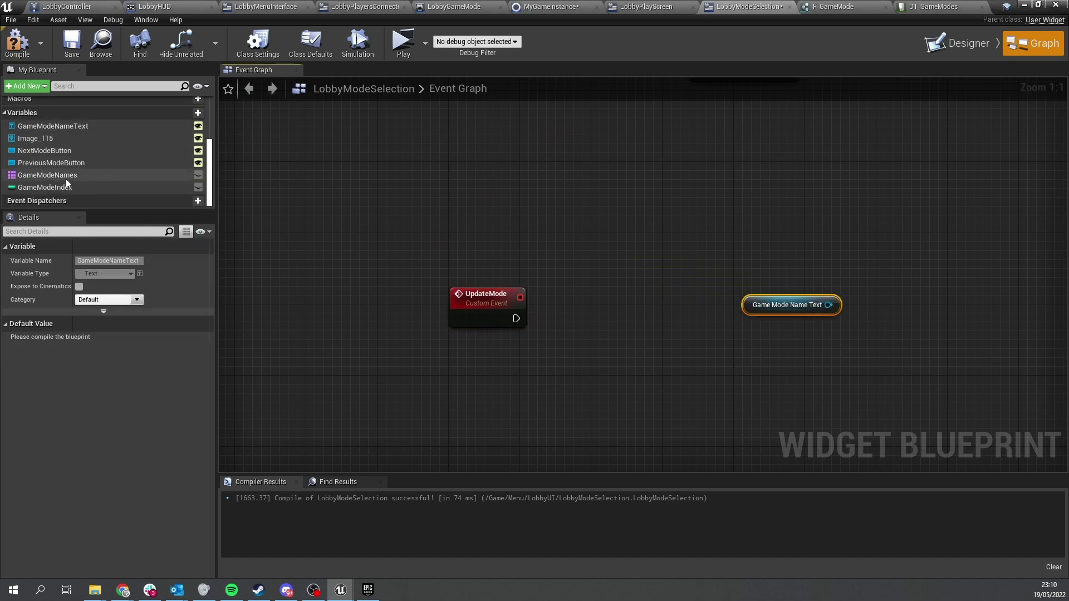
drag(62, 176, 368, 336)
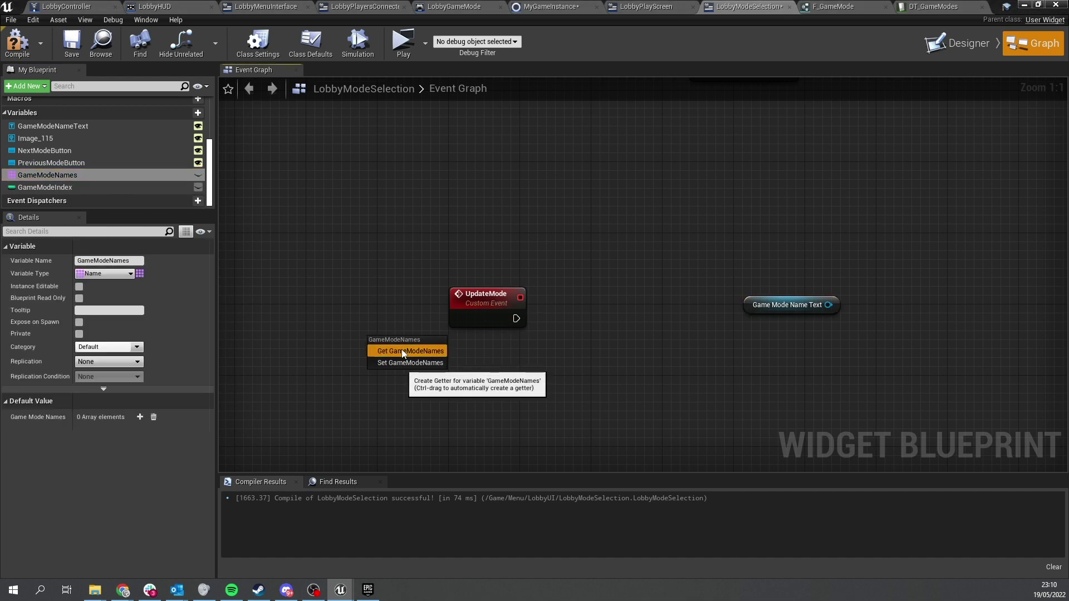
click(399, 349)
drag(449, 341, 489, 388)
text(get)
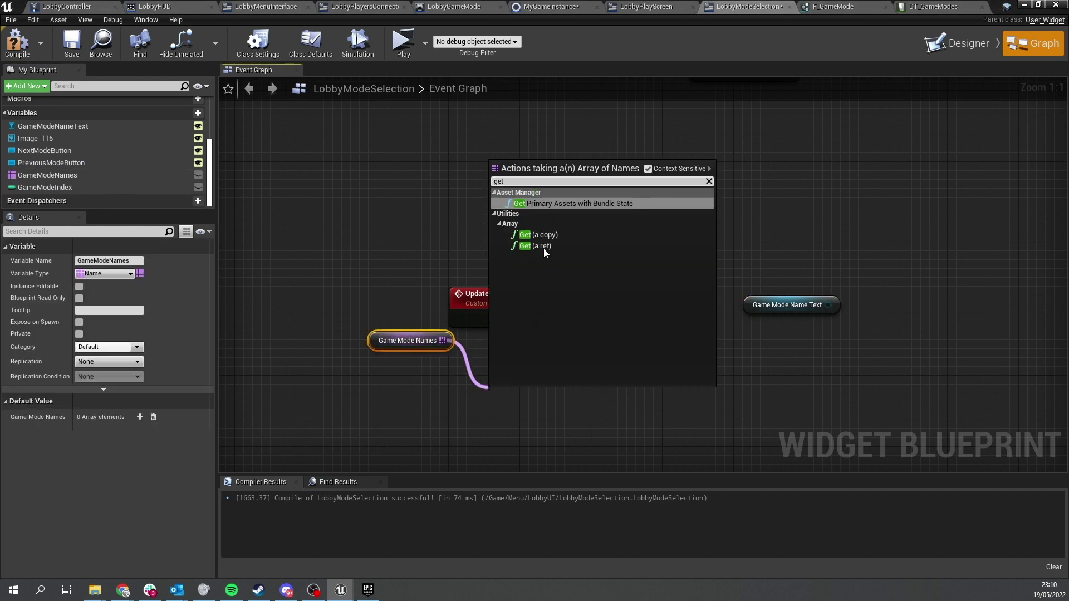
click(543, 240)
drag(56, 187, 494, 415)
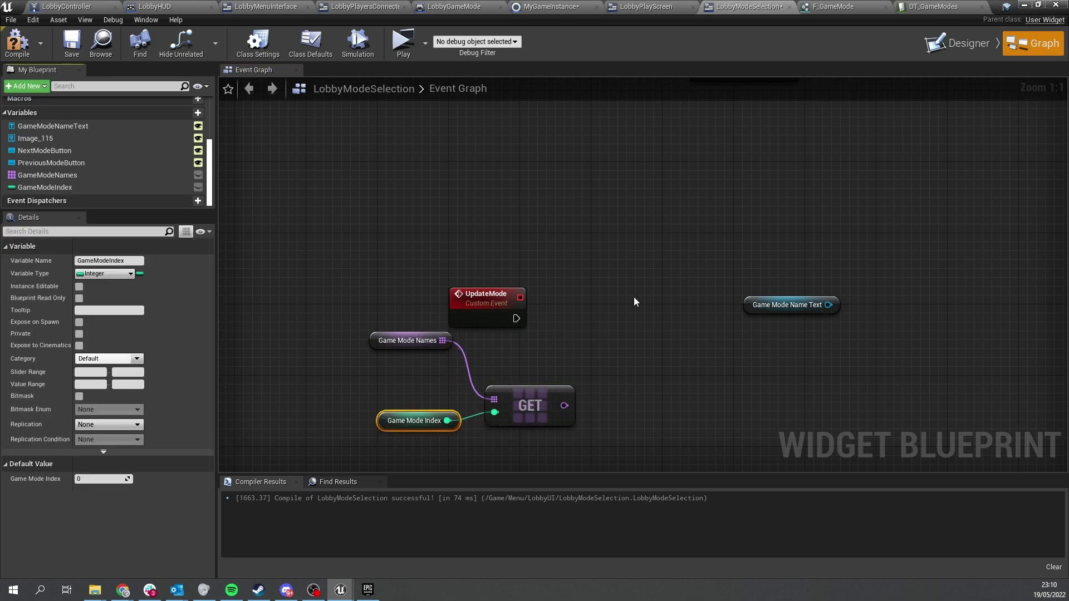
Add a Get Data Table Row node for DT_GameModes, run by UpdateMode and using the retrieved array element as Row Name
drag(763, 305, 950, 323)
drag(564, 405, 639, 363)
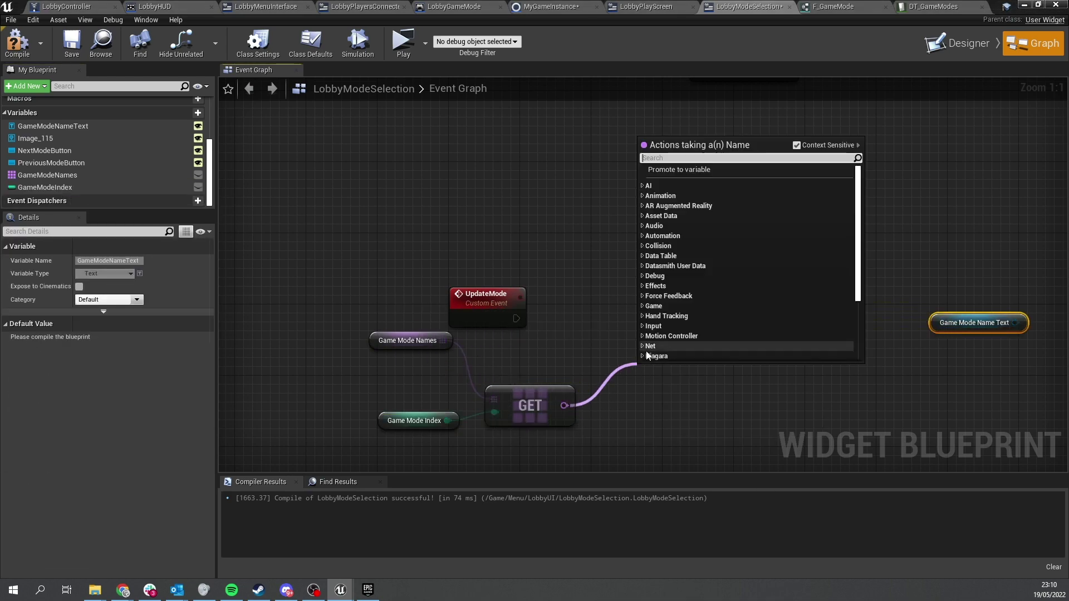
text(get tabl)
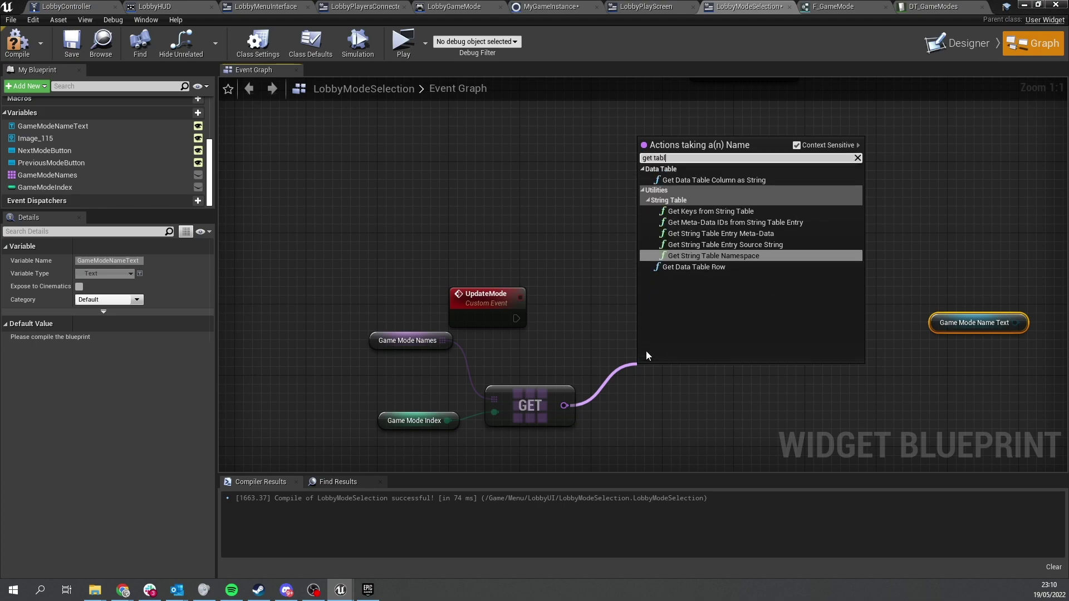
text(e)
click(734, 268)
drag(669, 372, 516, 319)
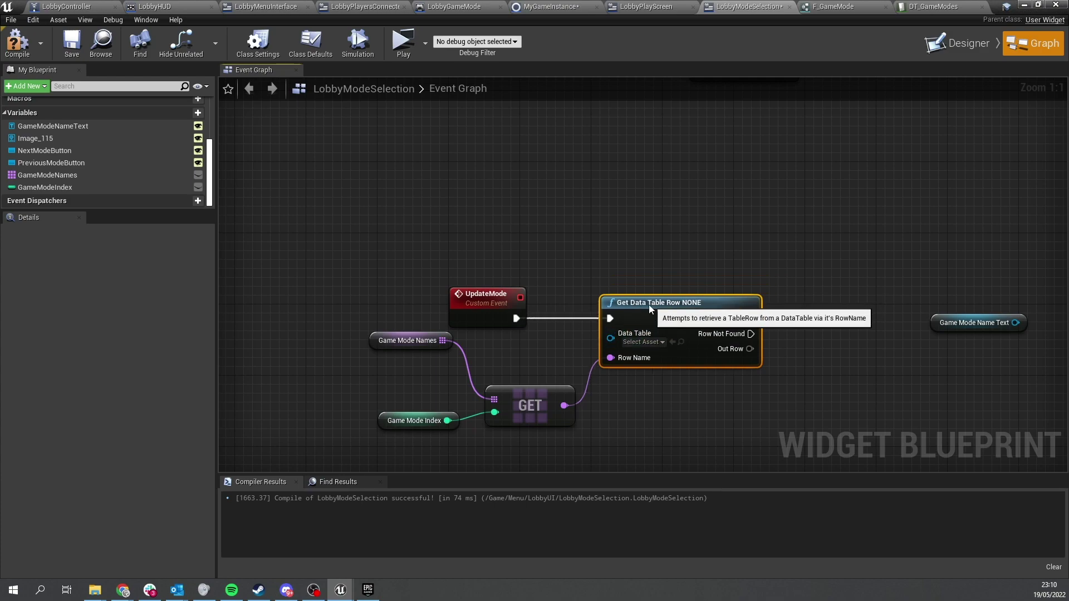
drag(649, 305, 638, 339)
click(638, 342)
click(650, 409)
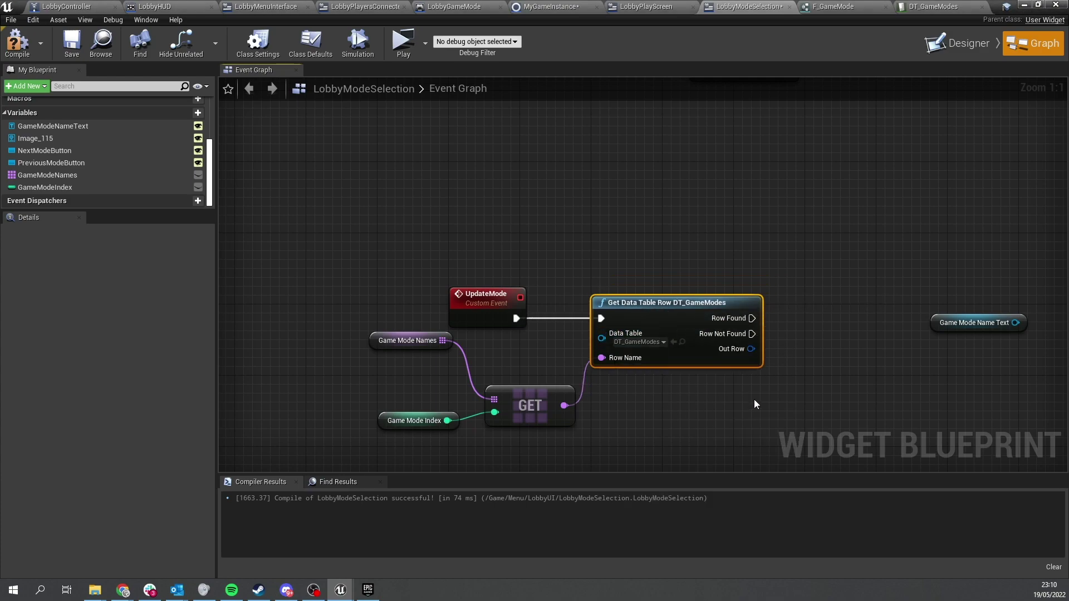
Break the F_GameMode structure from the Out Row output of the DT_GameModes row lookup
right_drag(756, 365, 561, 300)
drag(556, 284, 603, 349)
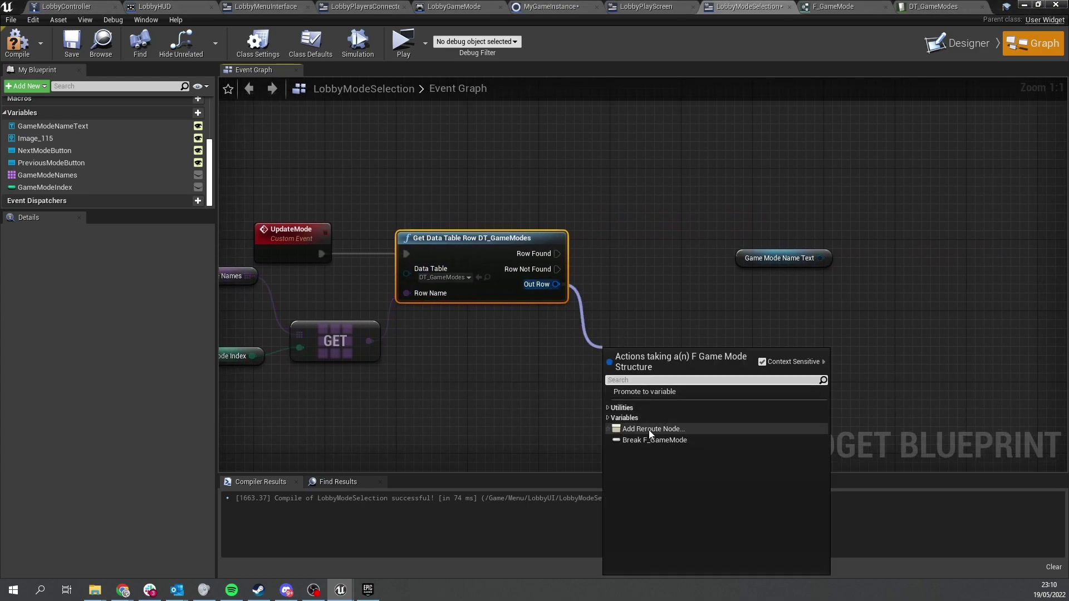
click(646, 439)
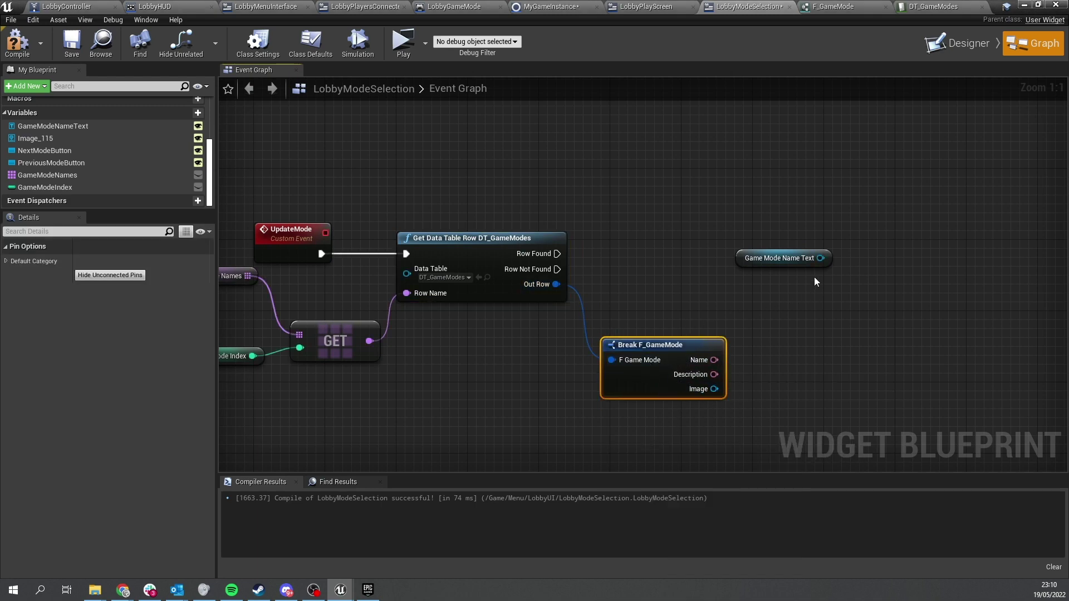
Add a SetText node targeting GameModeNameText, executed on Row Found, with the broken struct's Name as In Text
drag(817, 264, 557, 254)
text(sette)
click(798, 363)
drag(784, 289, 715, 360)
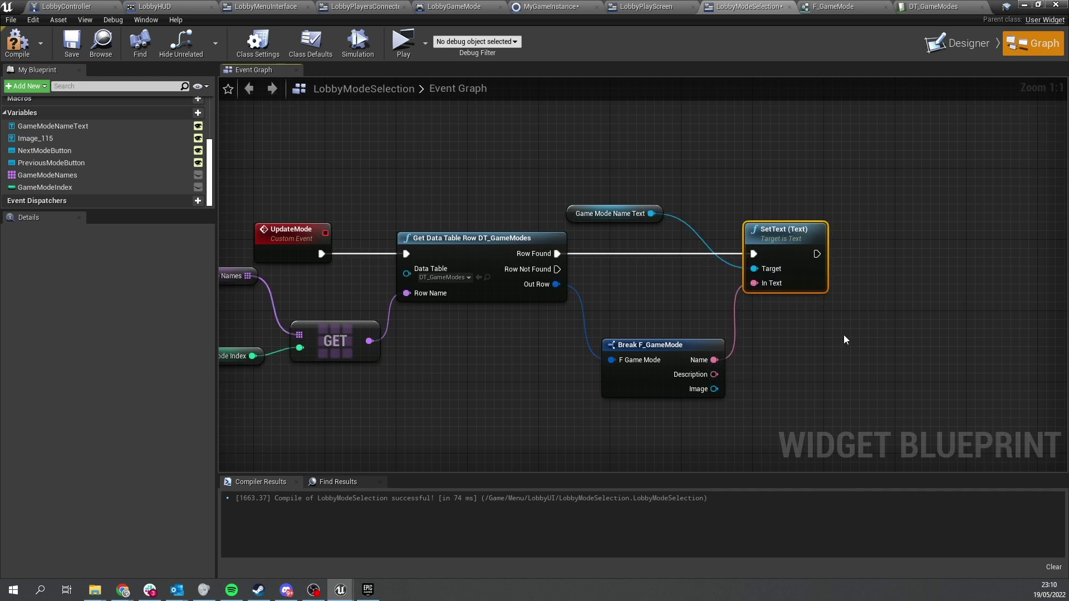
Call UpdateMode after the Game Mode Index SET node in the NextModeButton clicked logic
right_drag(844, 335, 579, 475)
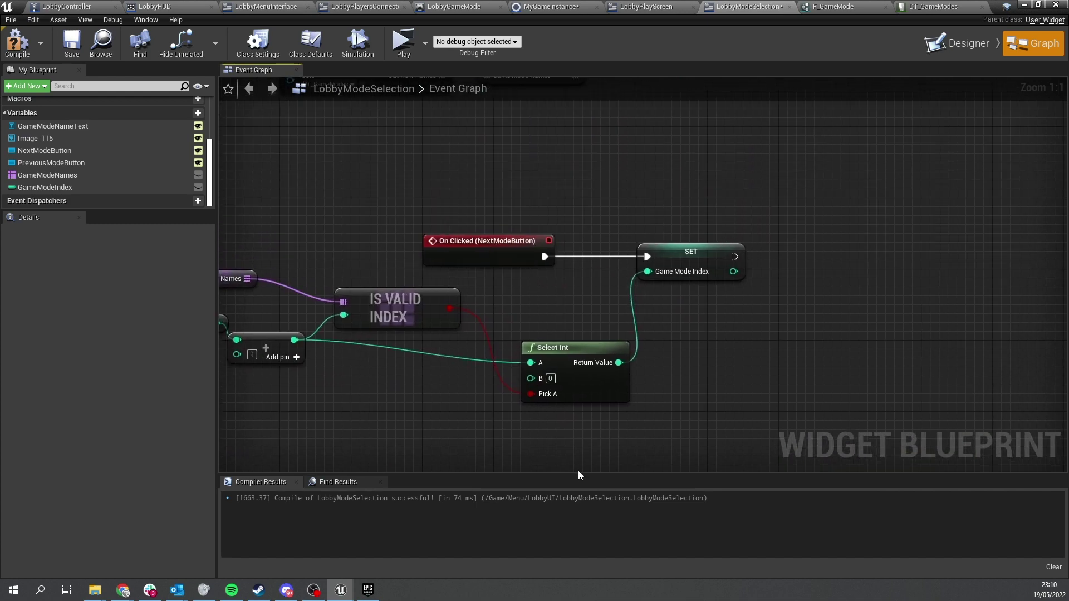
scroll(77, 168, up, 3)
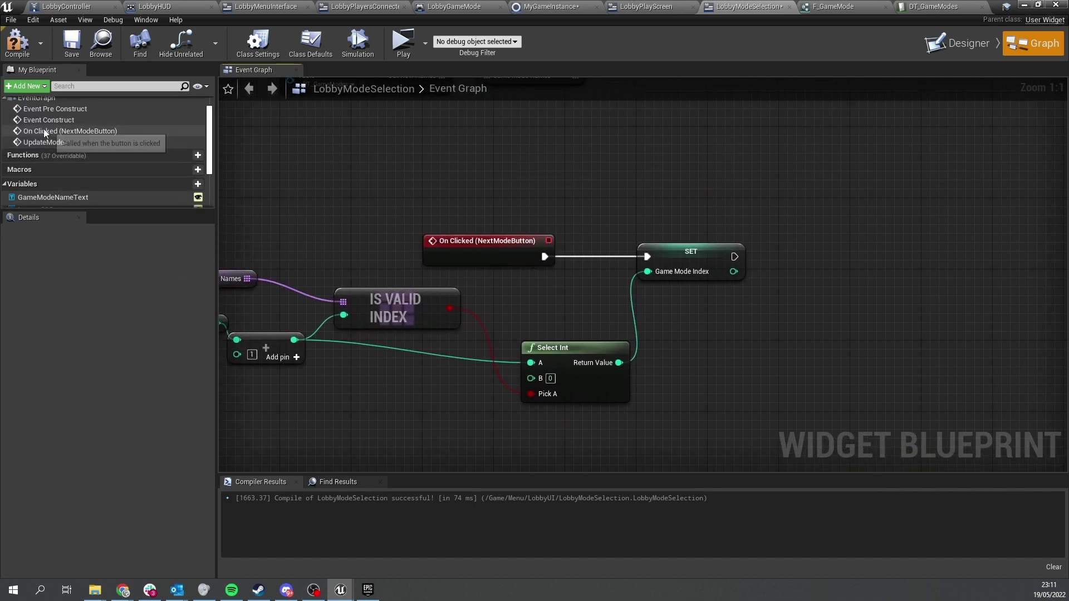
drag(47, 143, 736, 256)
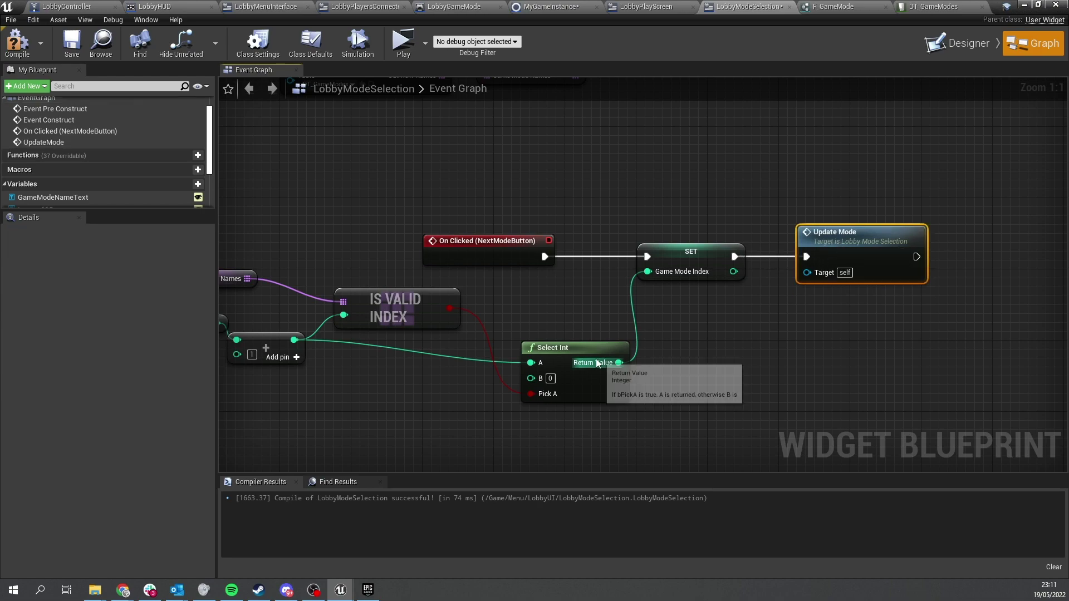
Move all the NextModeButton clicked logic nodes up and left, close beneath the Event Construct chain
scroll(596, 360, down, 3)
drag(823, 398, 306, 267)
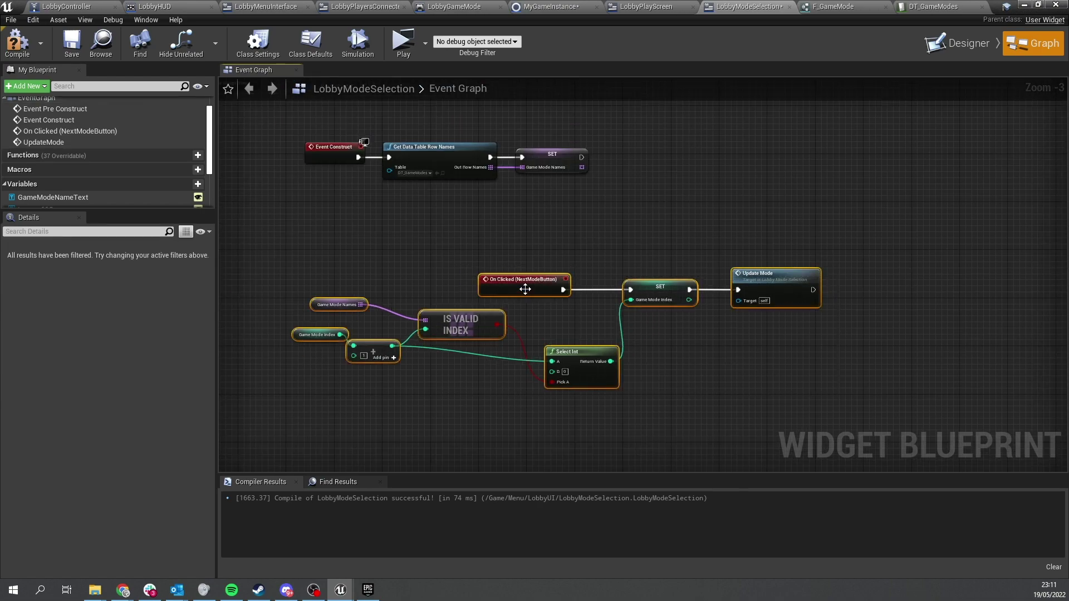
drag(525, 287, 326, 230)
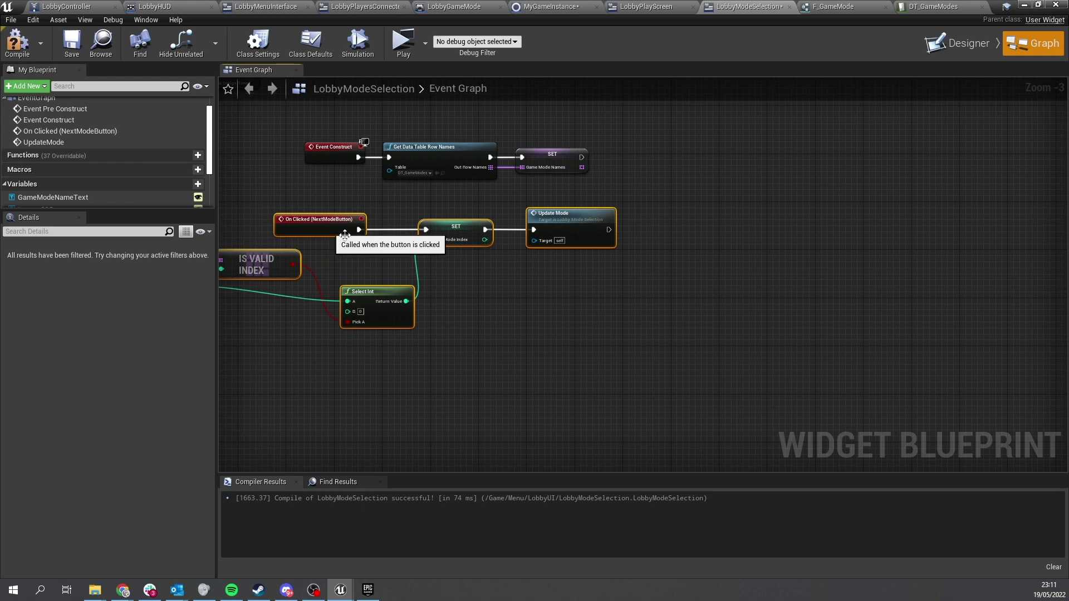
click(518, 324)
Create an On Clicked event for PreviousModeButton and place it directly below the NextModeButton logic
right_drag(518, 324, 666, 263)
scroll(666, 263, up, 3)
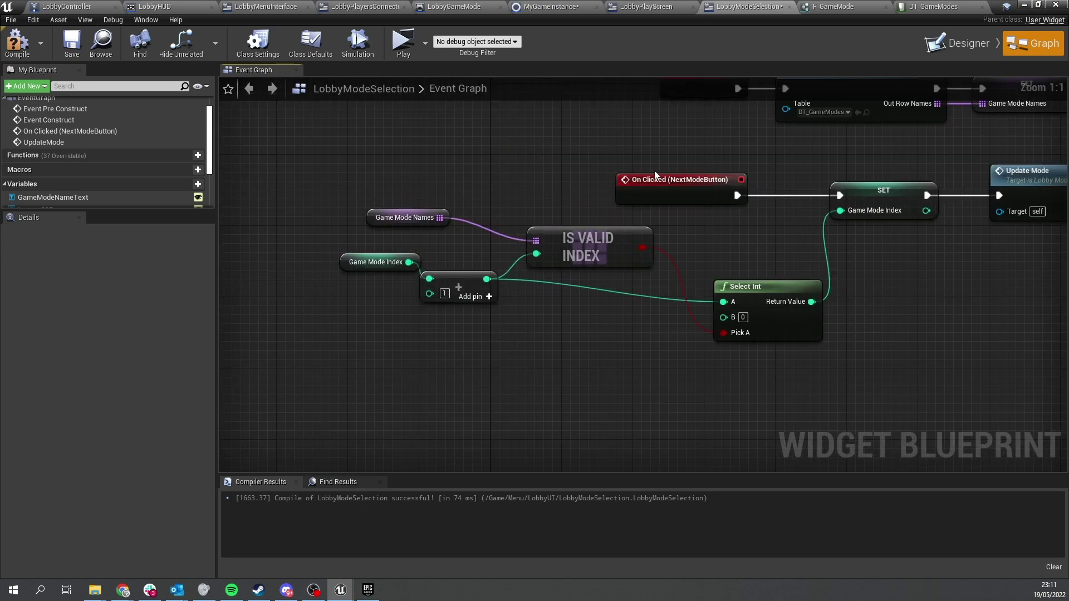
scroll(86, 184, down, 3)
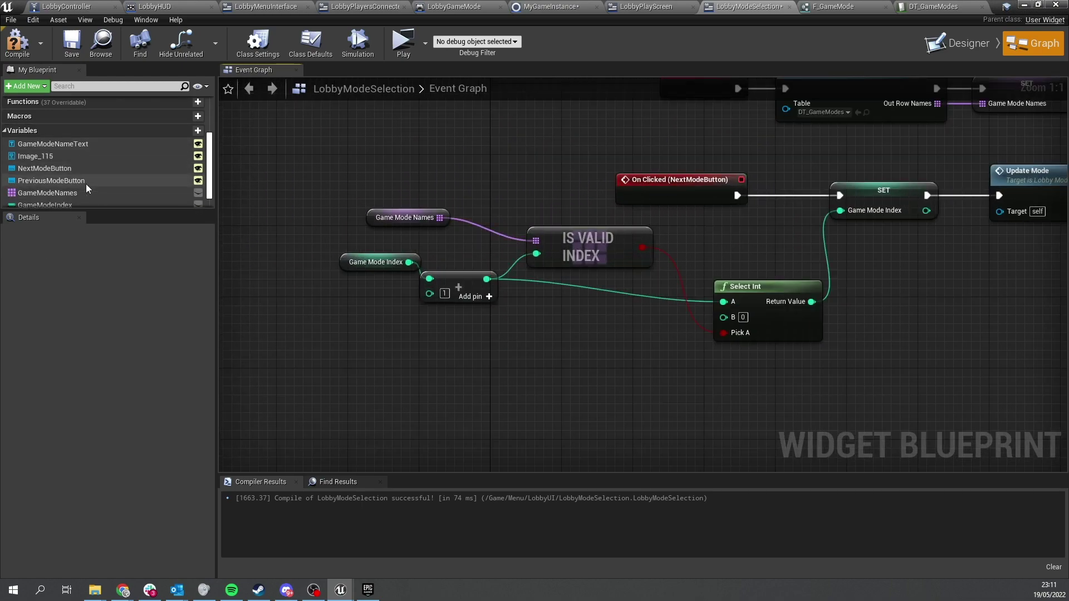
click(65, 163)
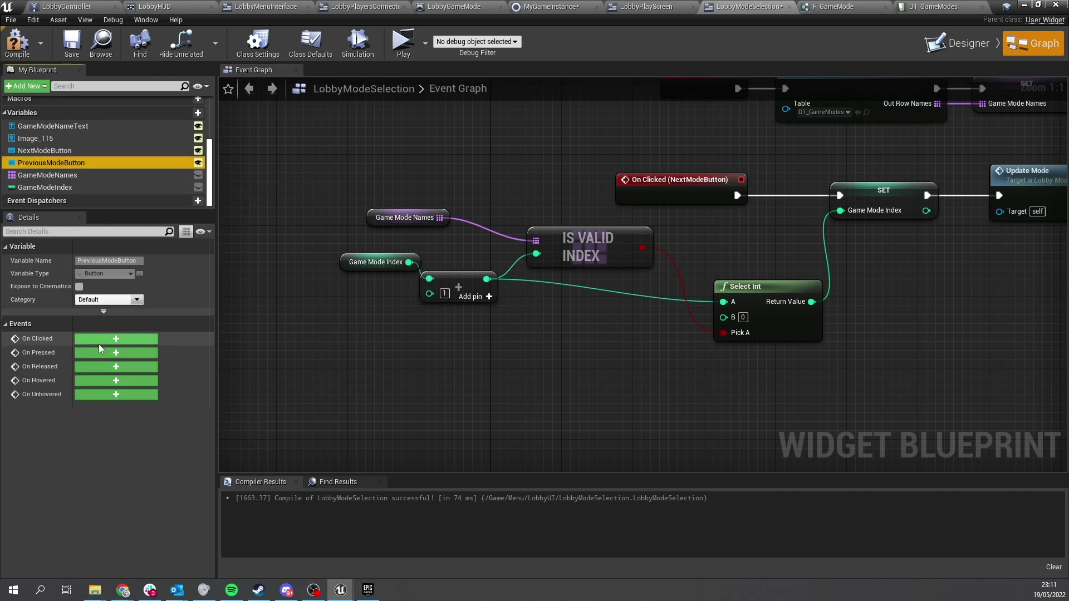
click(98, 344)
drag(540, 365, 731, 173)
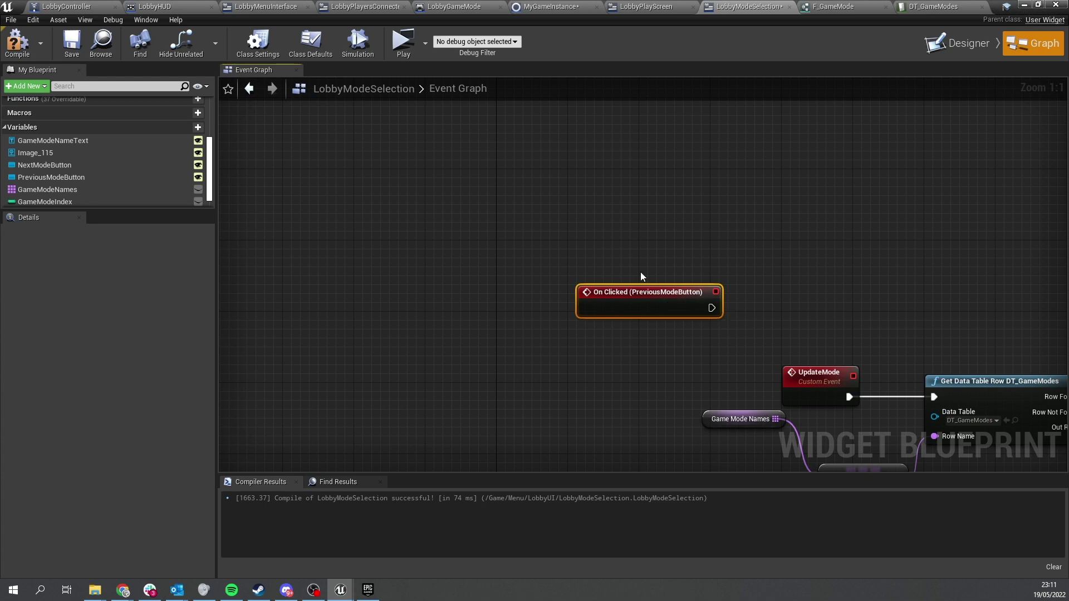
right_drag(639, 277, 651, 380)
drag(616, 351, 704, 329)
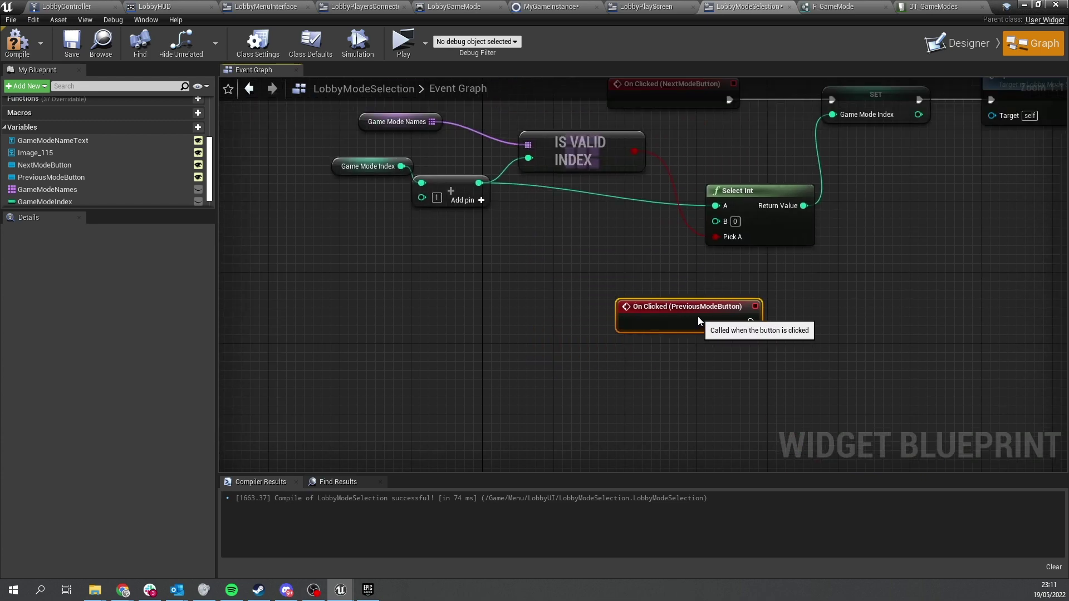
Duplicate the NextModeButton logic without its event and add node beneath the PreviousModeButton event, and wire that event to the copied SET node
right_drag(622, 344, 432, 433)
drag(620, 352, 334, 259)
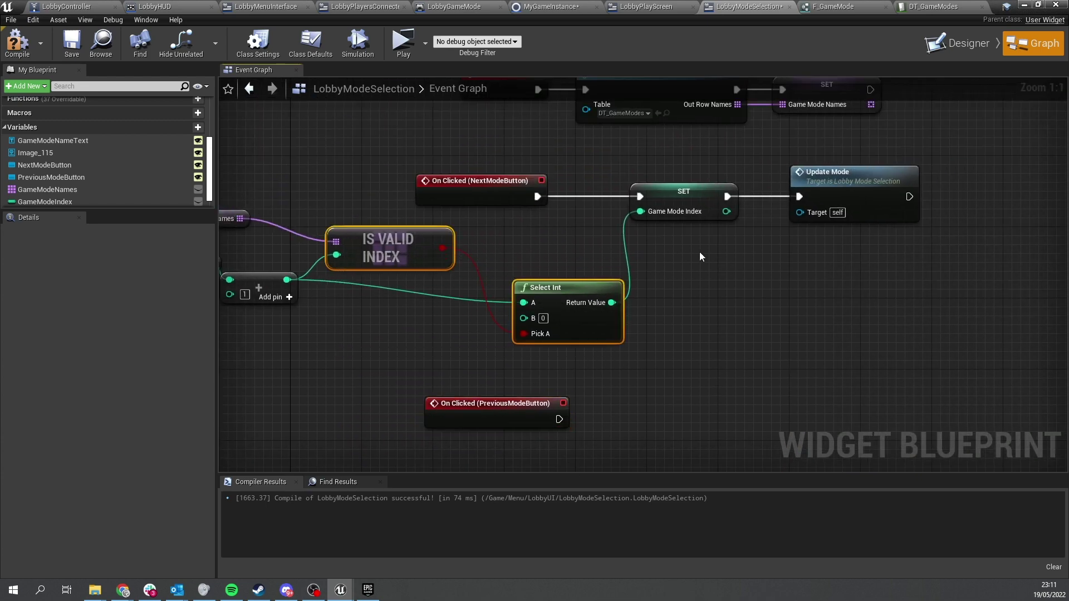
shift+drag(628, 184, 814, 220)
right_drag(660, 333, 1011, 316)
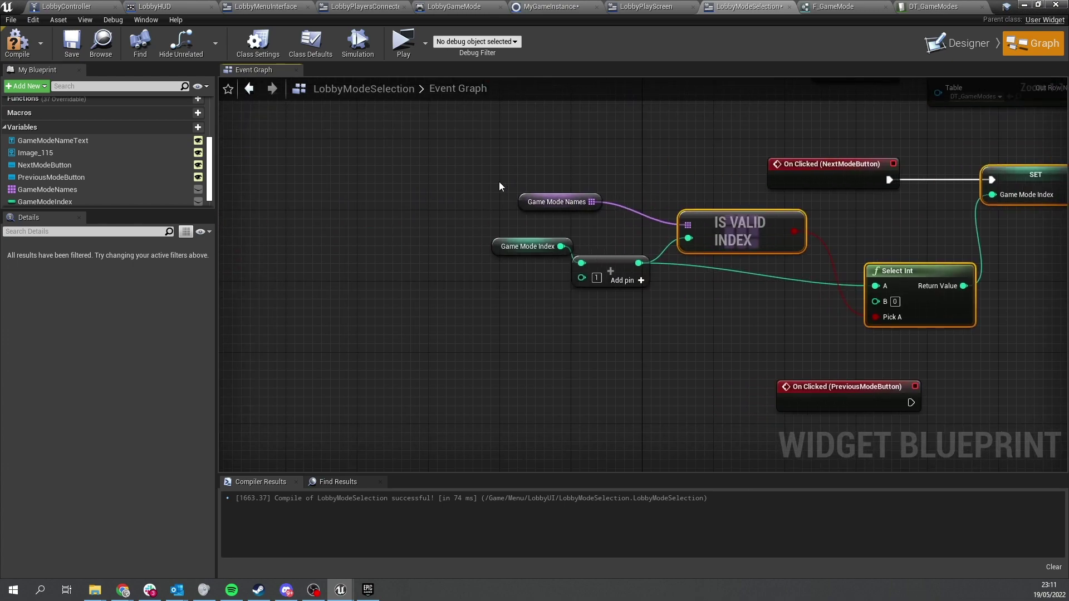
shift+drag(499, 186, 561, 271)
key(ctrl+x)
right_drag(748, 371, 538, 148)
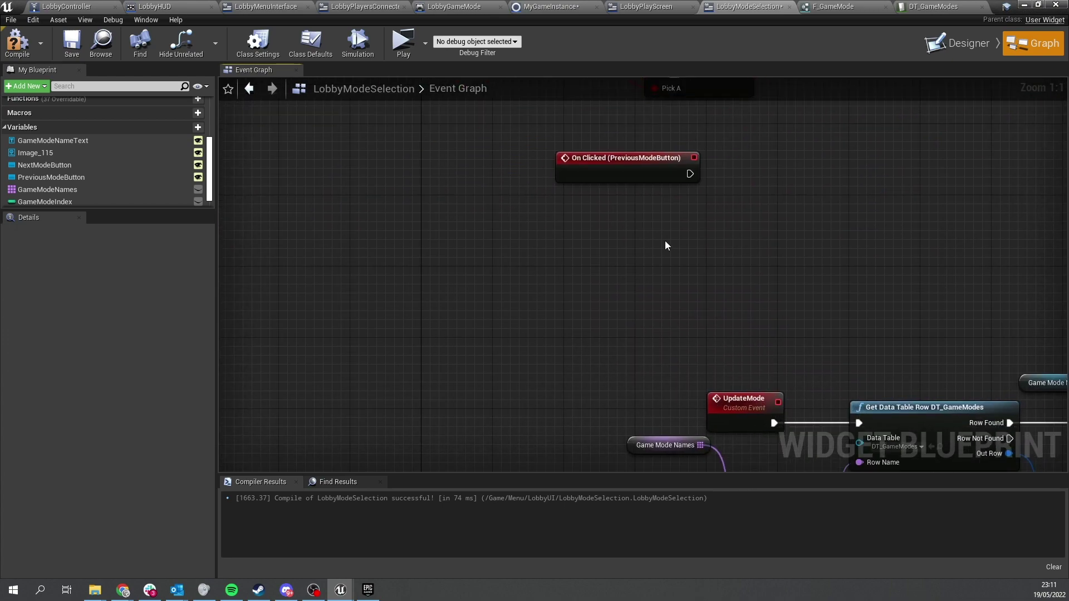
key(ctrl+v)
drag(911, 193, 691, 174)
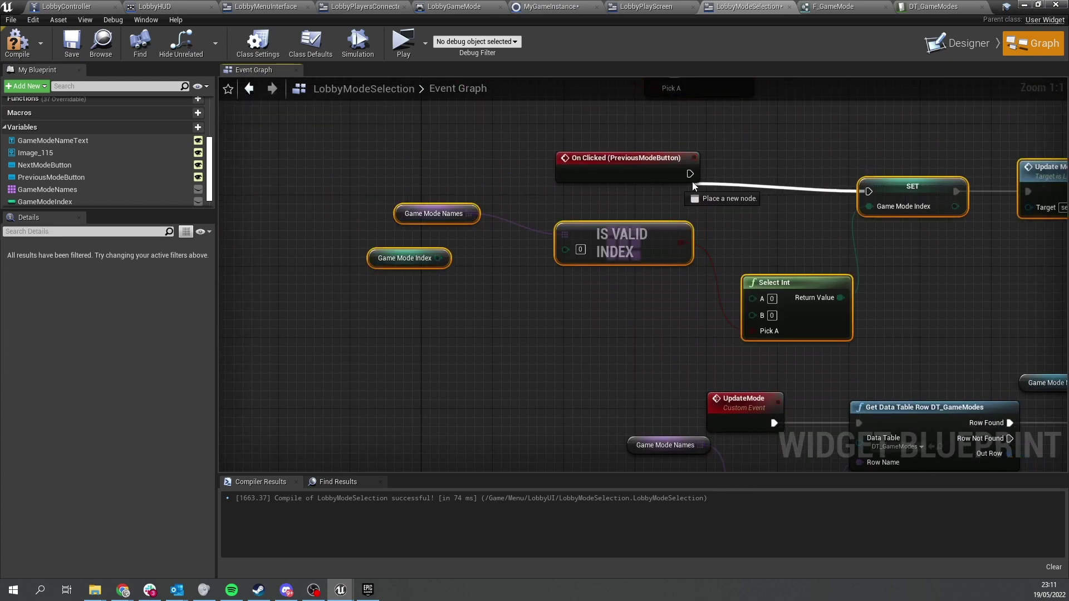
drag(880, 198, 898, 180)
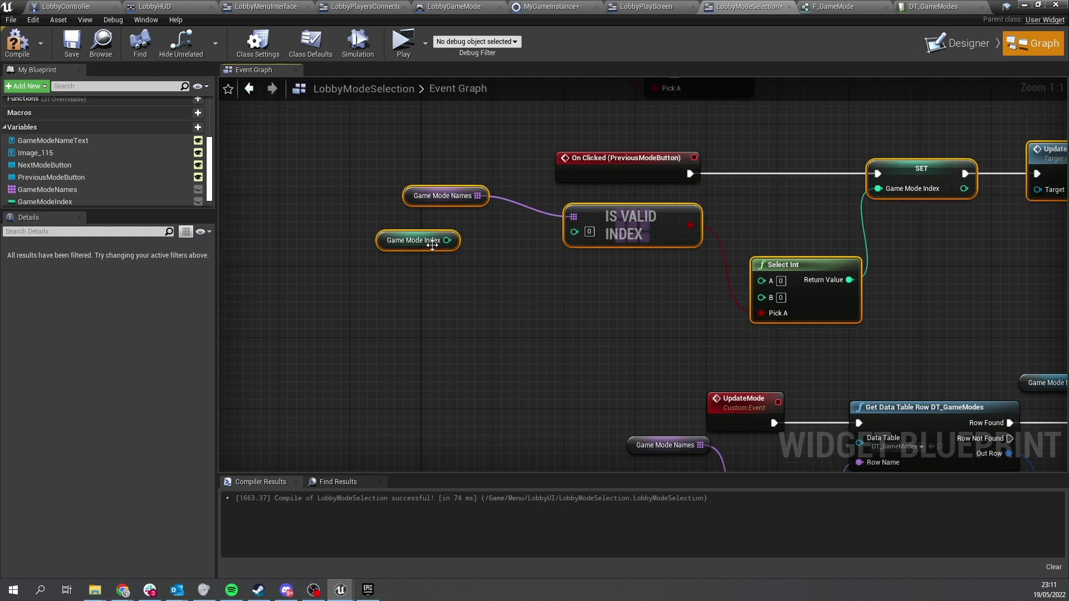
Subtract 1 from the copied Game Mode Index and feed the result into Is Valid Index and Select Int's A input
drag(447, 240, 477, 285)
text(-)
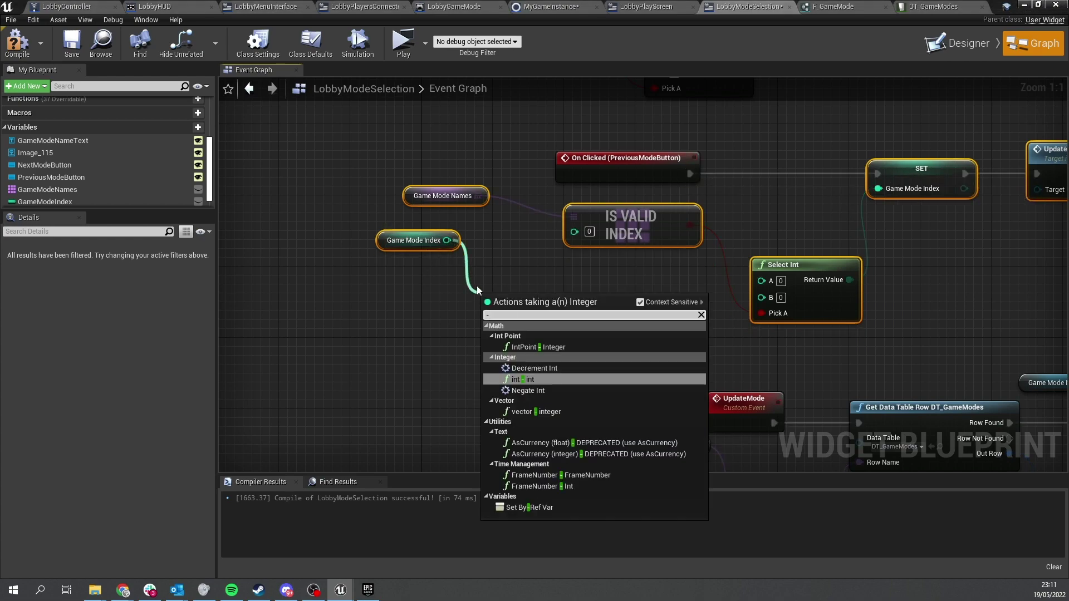
click(534, 380)
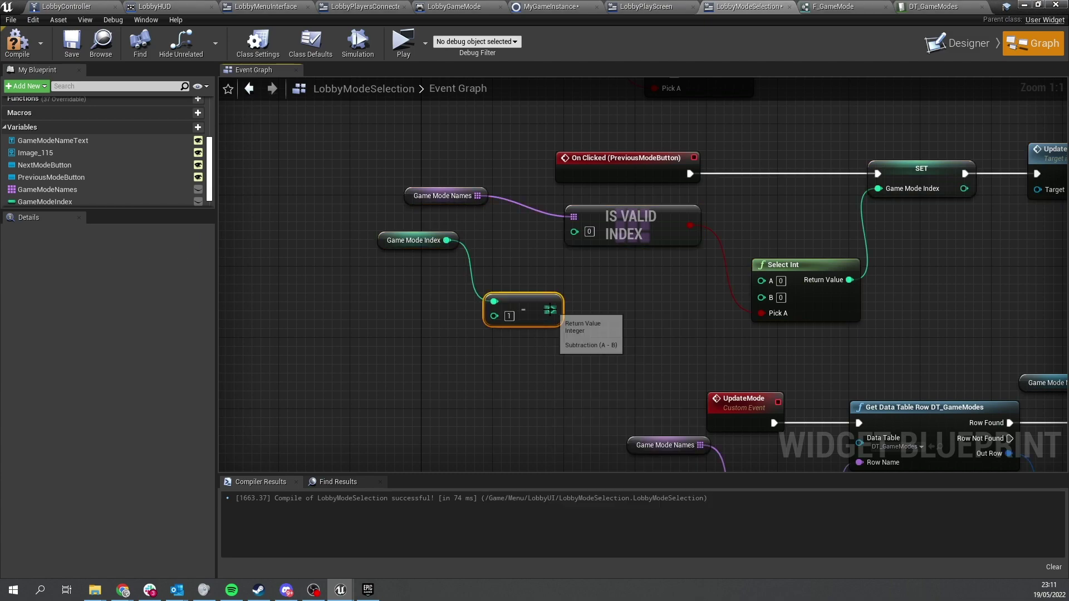
drag(549, 310, 577, 245)
drag(543, 313, 537, 291)
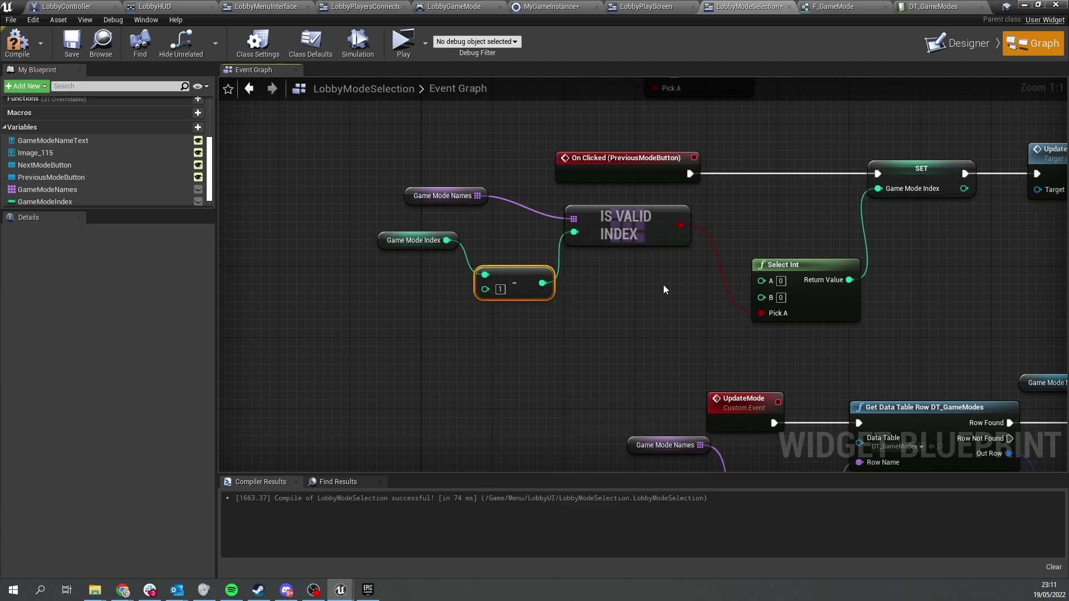
drag(548, 286, 761, 280)
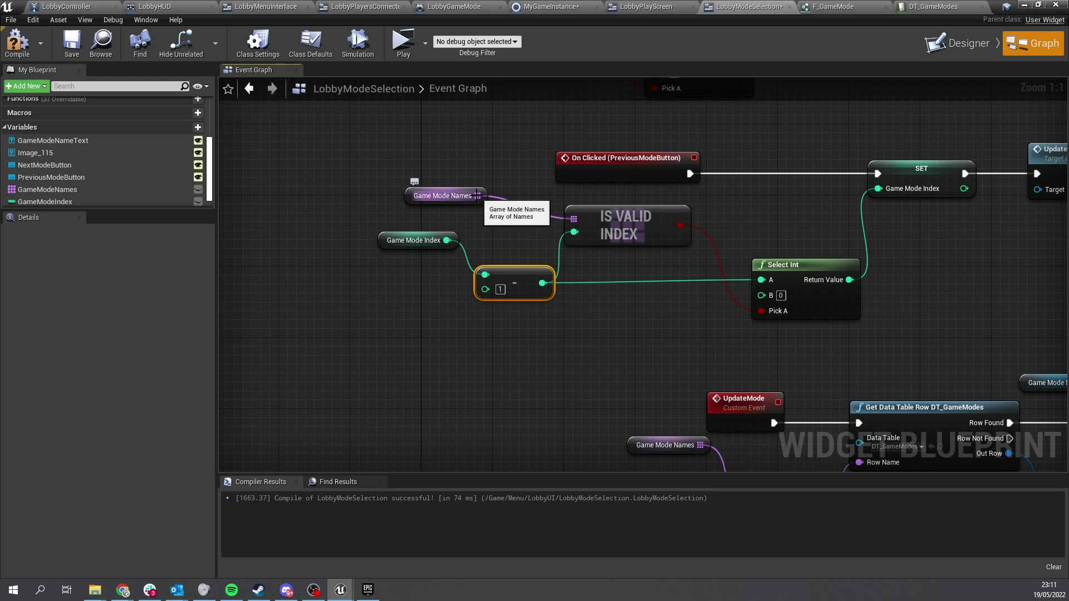
Add a Last Index node from the copied Game Mode Names and connect its result to Select Int's B input
drag(477, 196, 402, 352)
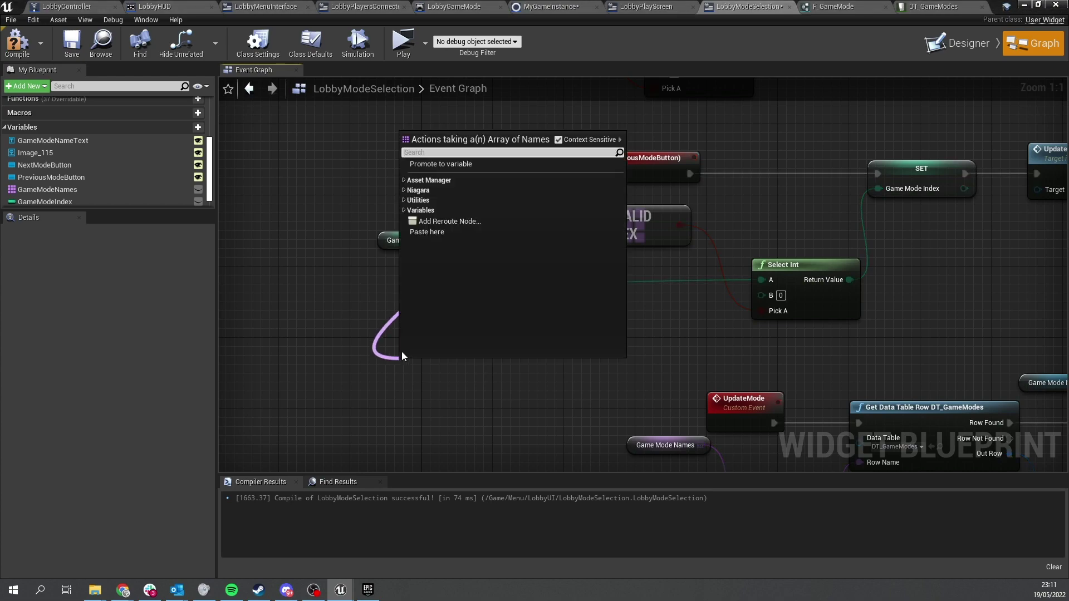
text(lastin)
key(Return)
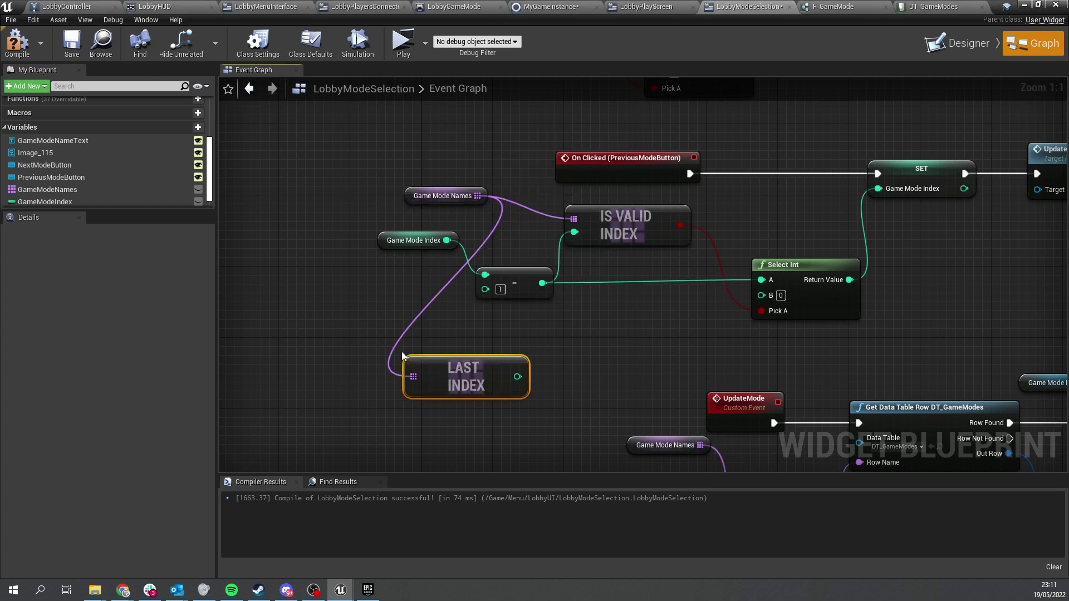
drag(450, 366, 646, 312)
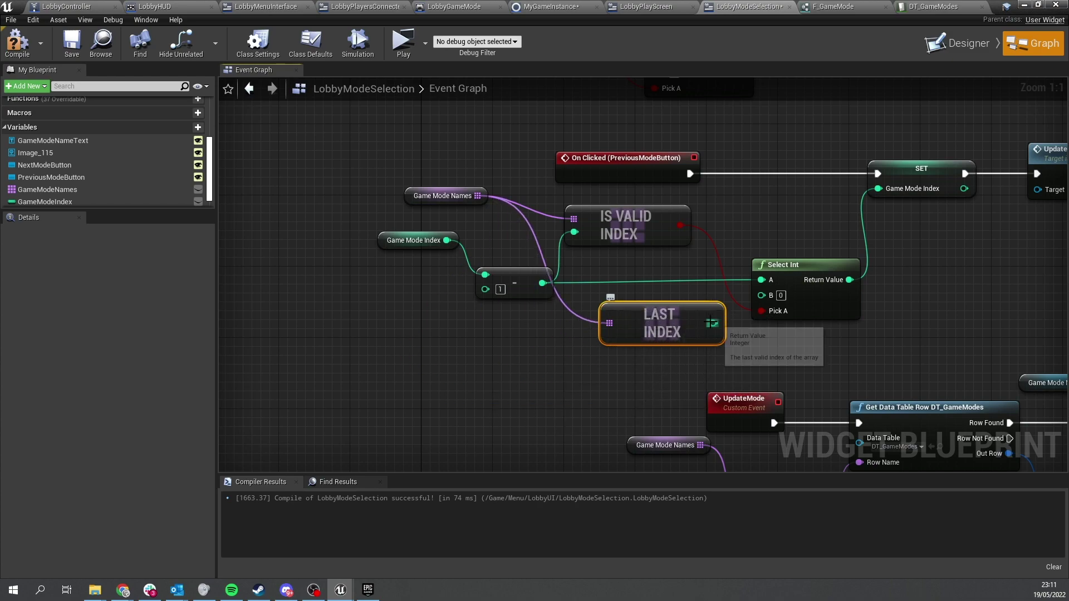
drag(712, 323, 762, 295)
drag(668, 335, 642, 335)
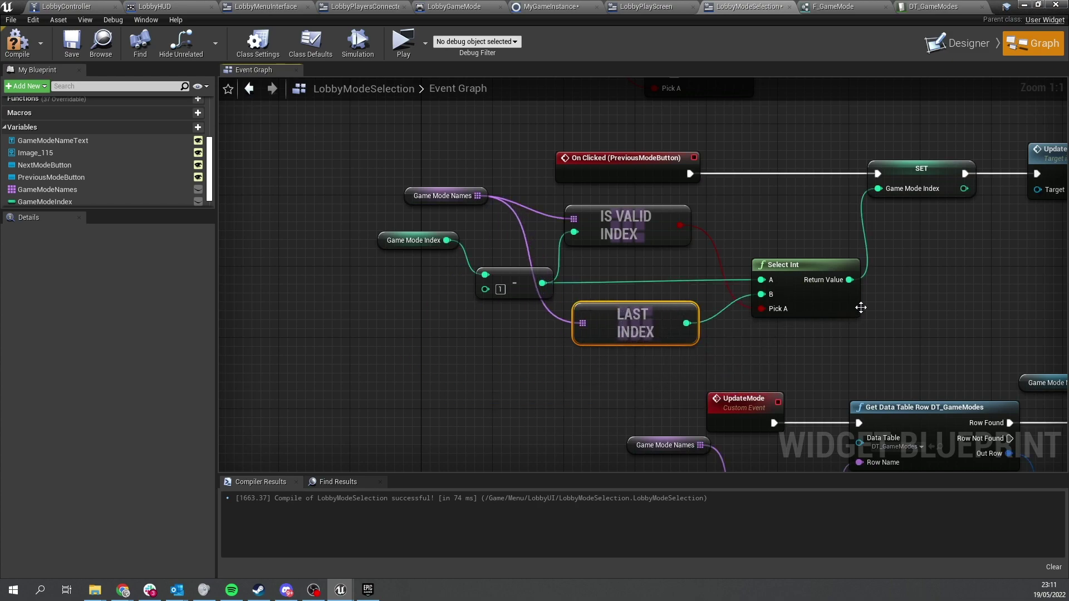
Compile the LobbyModeSelection widget blueprint, check the UpdateMode logic, and save the blueprint
right_drag(861, 308, 524, 319)
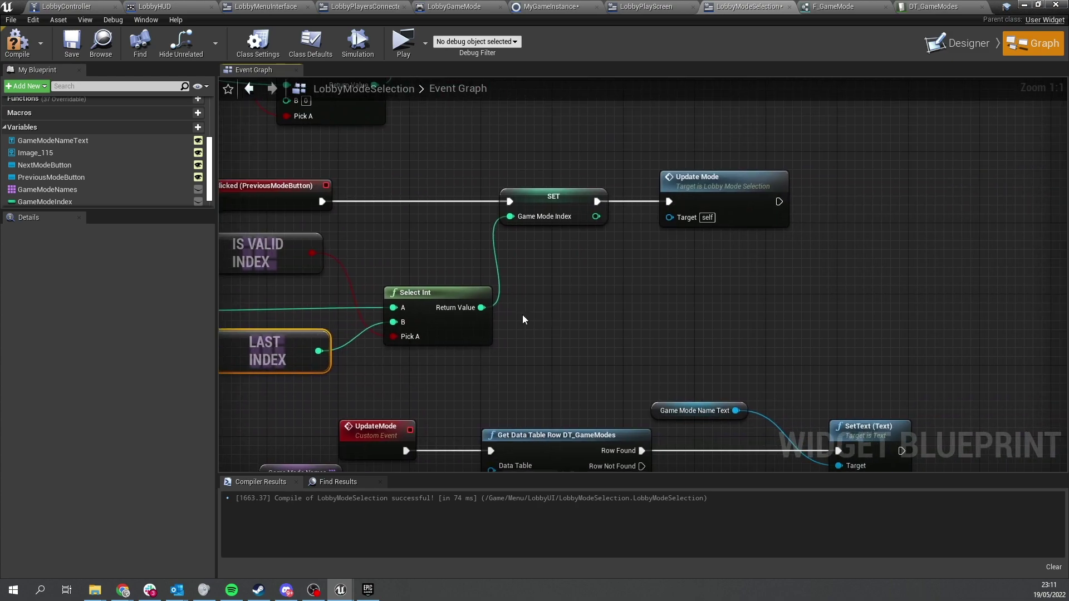
click(6, 33)
right_drag(664, 274, 660, 363)
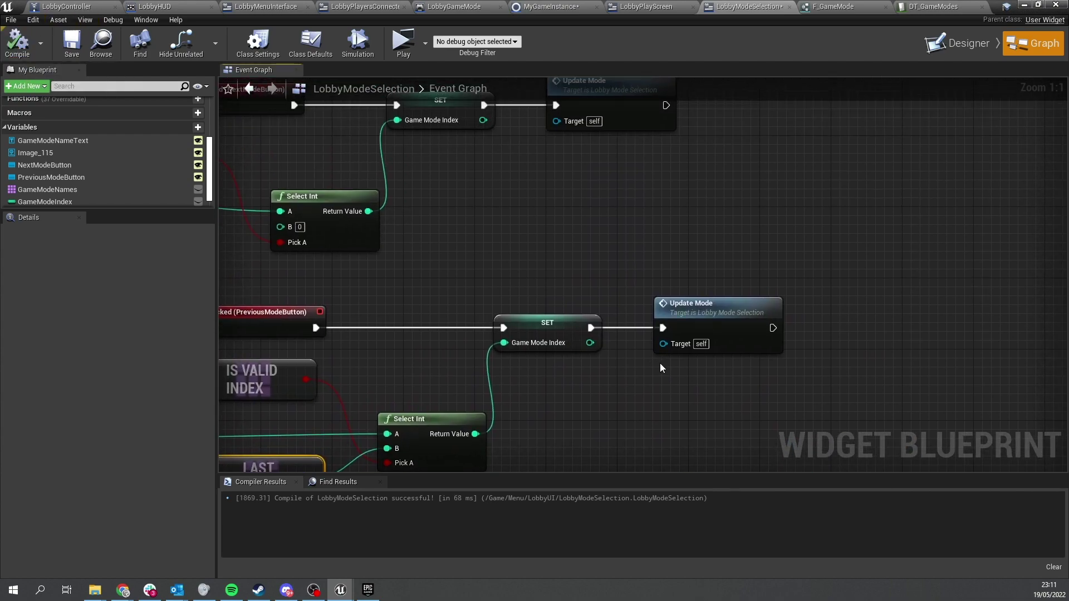
scroll(660, 363, down, 4)
double_click(717, 355)
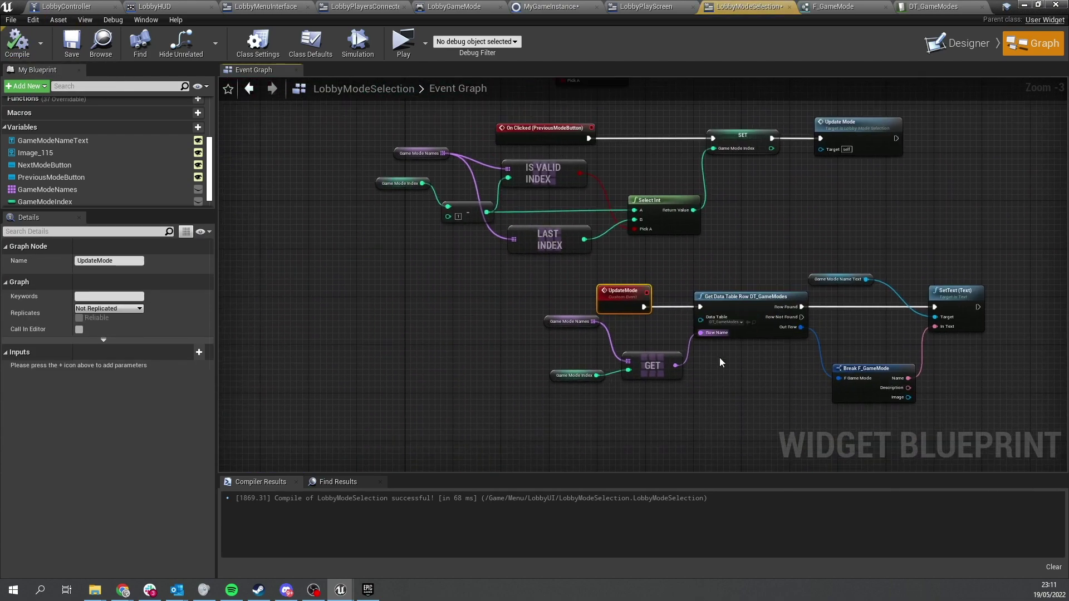
scroll(720, 363, up, 2)
click(777, 387)
scroll(776, 387, up, 1)
right_drag(776, 387, 654, 386)
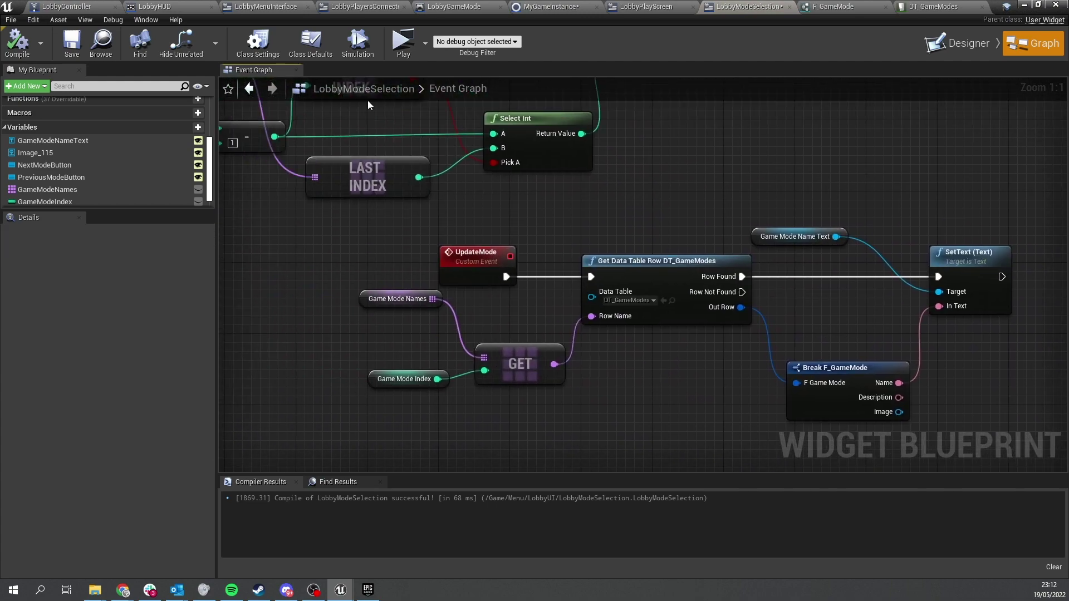
click(71, 43)
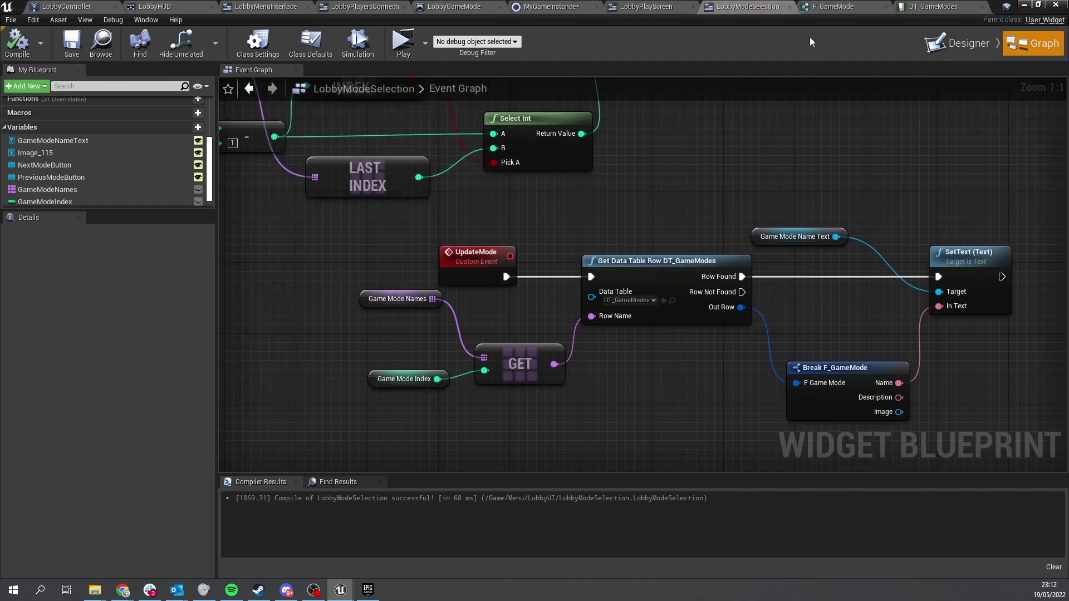
Add LobbyModeSelection to the LobbyPlayScreen canvas panel at X 88, Y 220, sized about 523 by 222, and compile
click(666, 6)
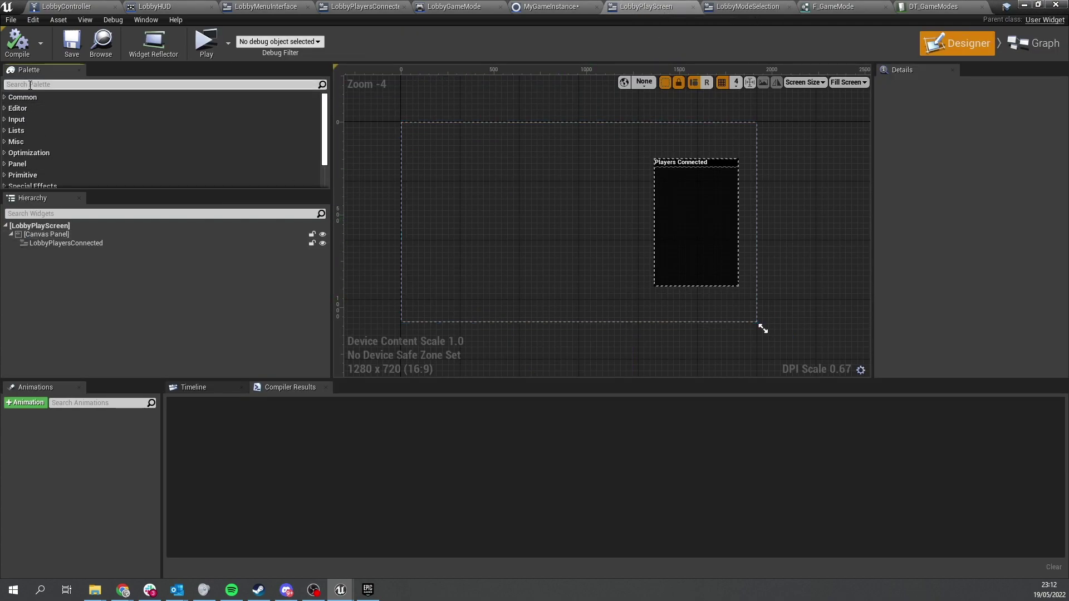
text(mode)
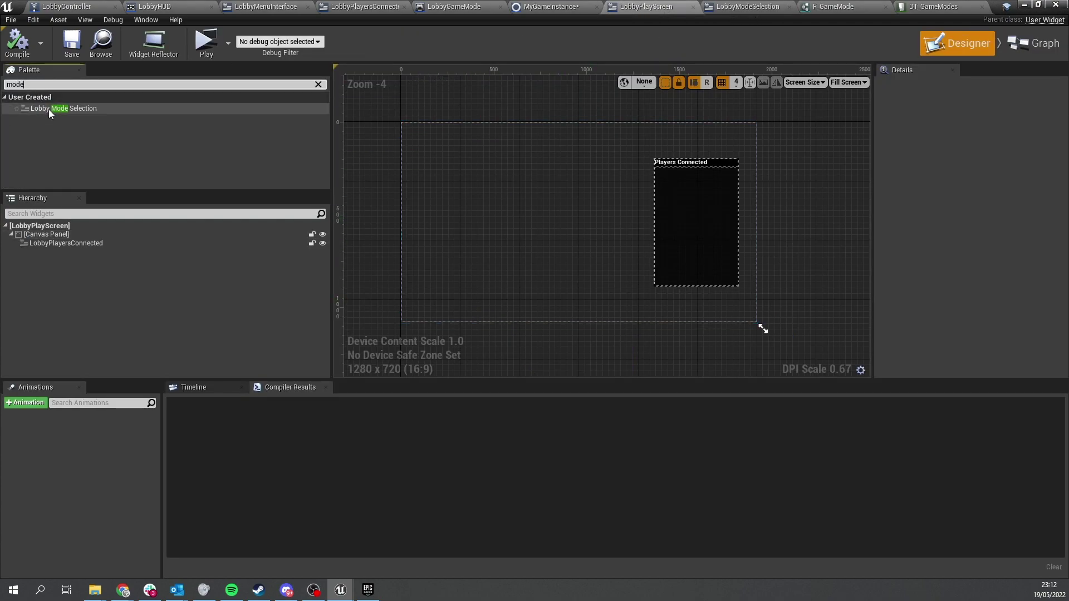
drag(63, 108, 46, 235)
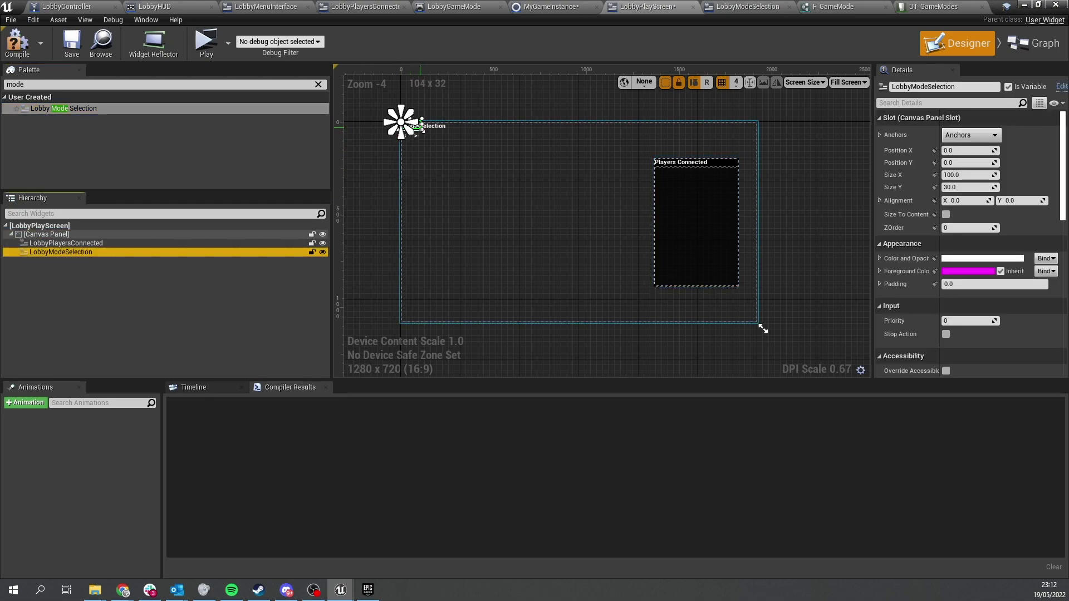
drag(421, 131, 476, 186)
key(F7)
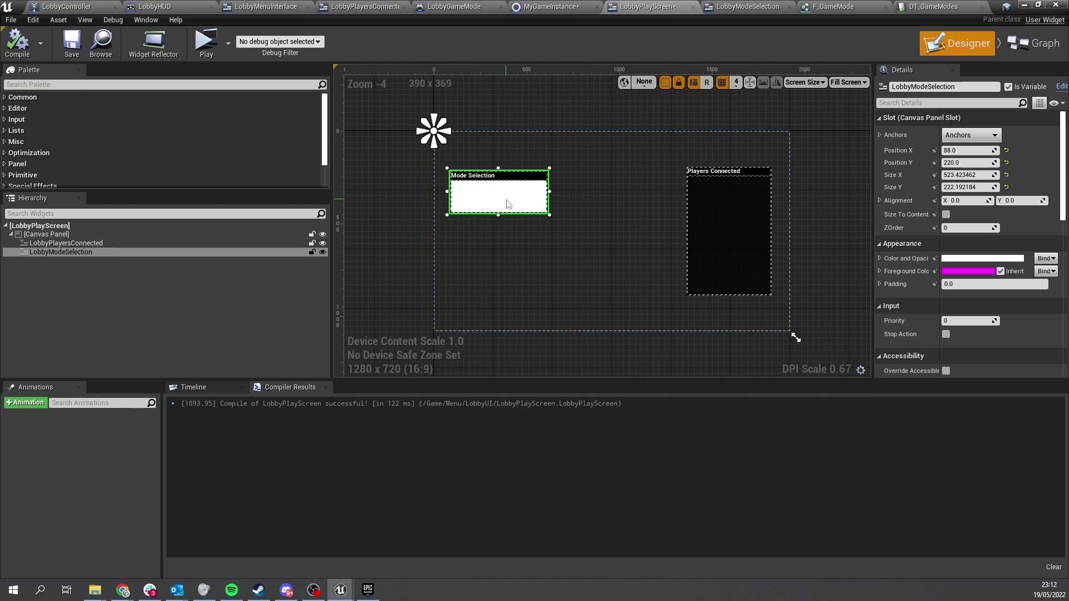
Save LobbyPlayScreen, start a play preview from the MainMenu level and enter the lobby as the server
click(71, 41)
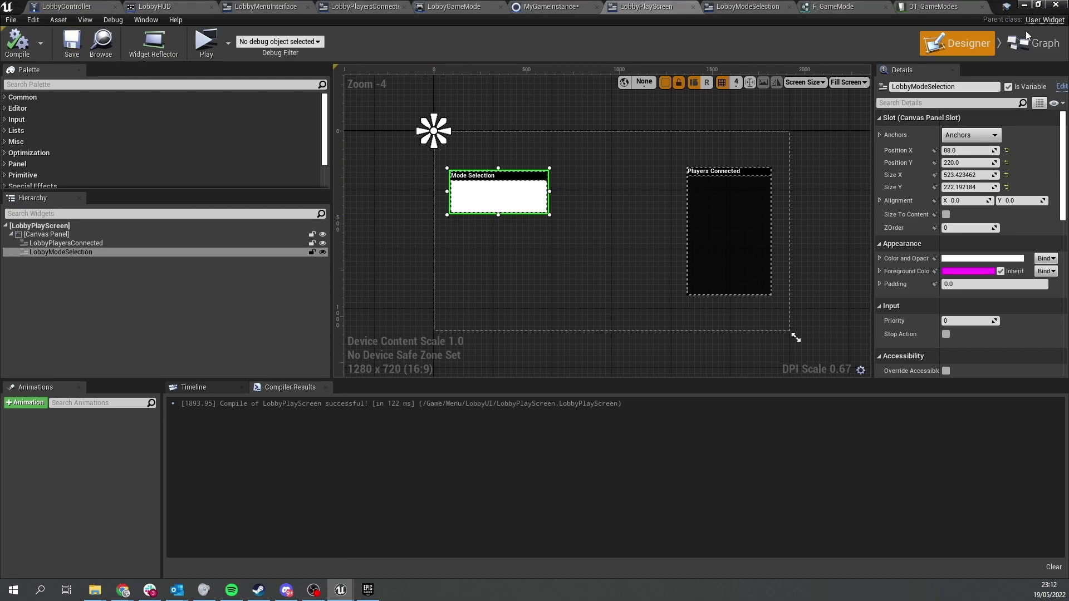
click(1024, 5)
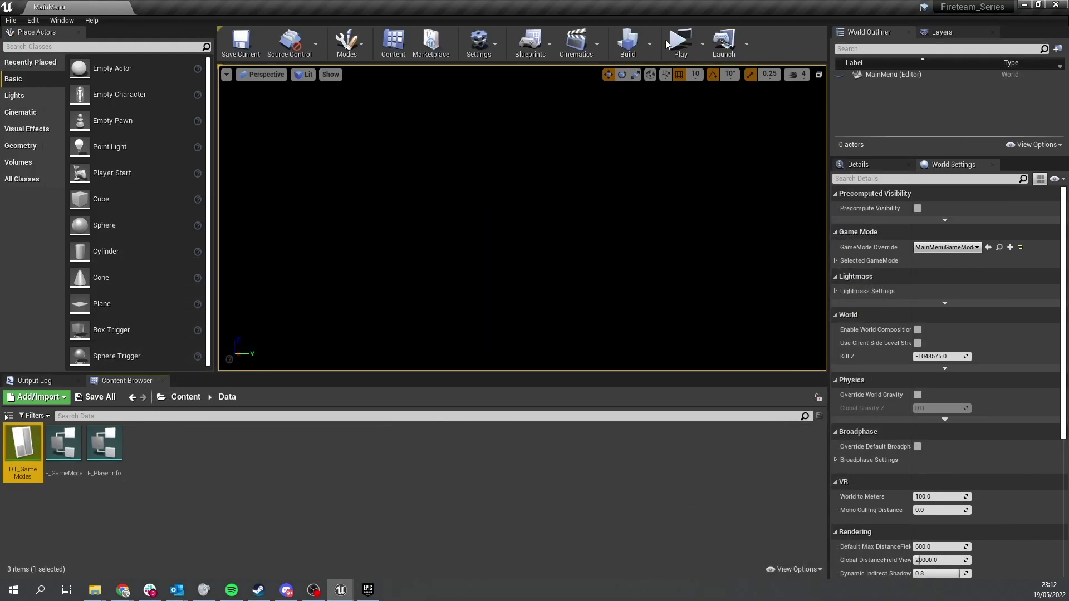
click(674, 67)
click(230, 316)
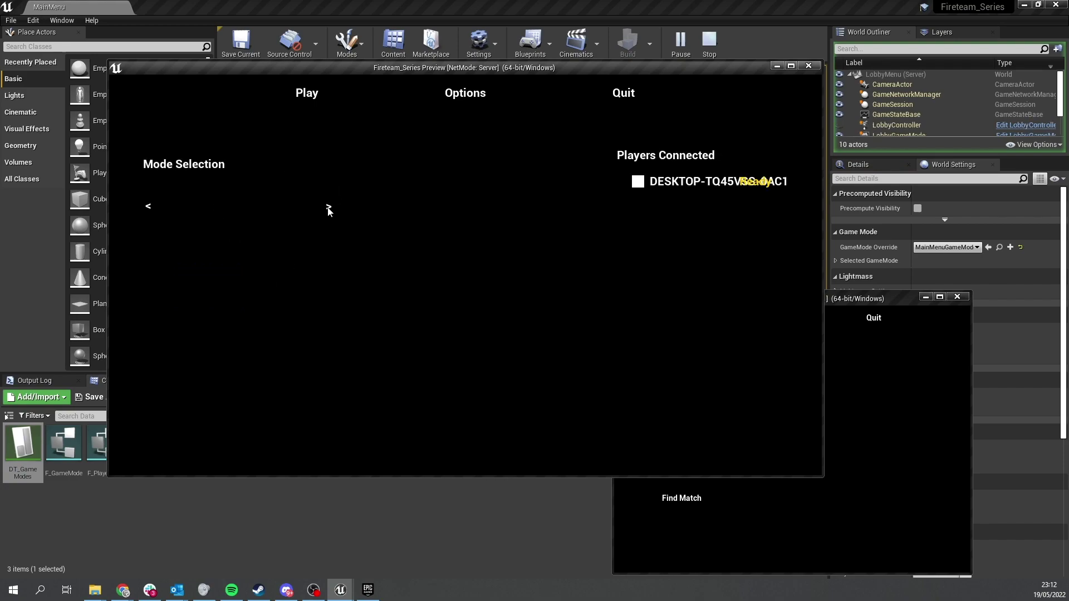
Test the Mode Selection widget by cycling forward six times through the game modes in the server preview
click(328, 207)
click(328, 207)
click(328, 207)
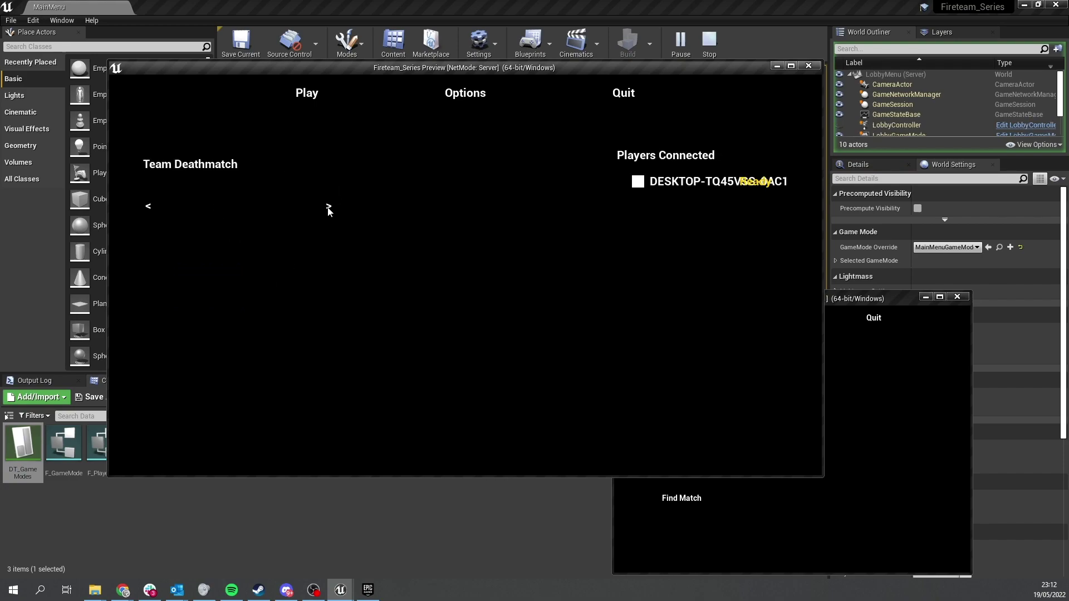
click(329, 207)
click(329, 207)
click(329, 207)
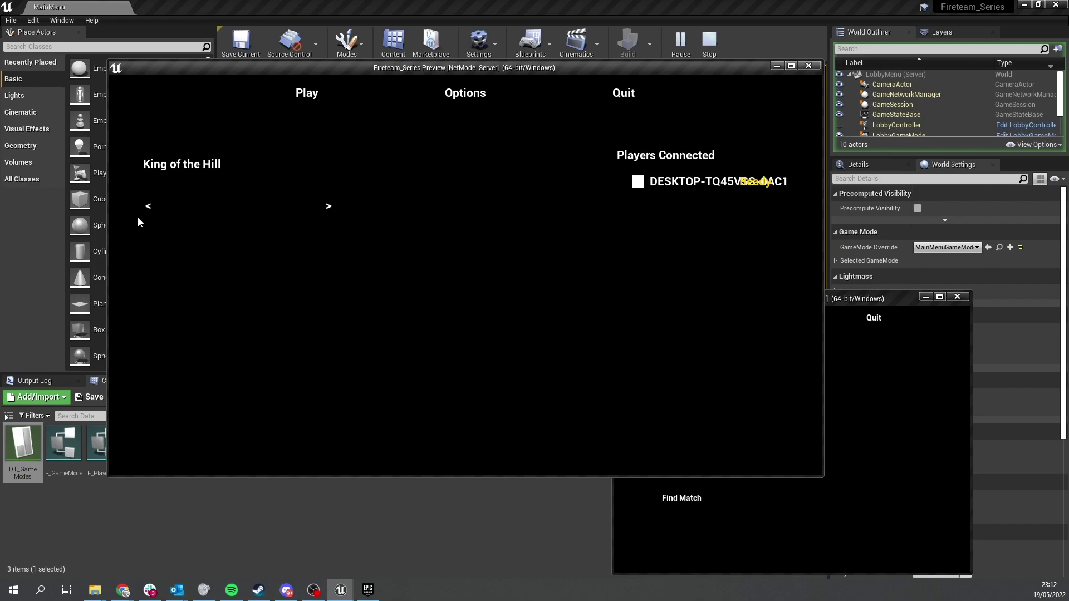
Test cycling back three game modes in the server's lobby, and advance one mode forward again
click(148, 208)
click(149, 207)
click(149, 208)
click(329, 208)
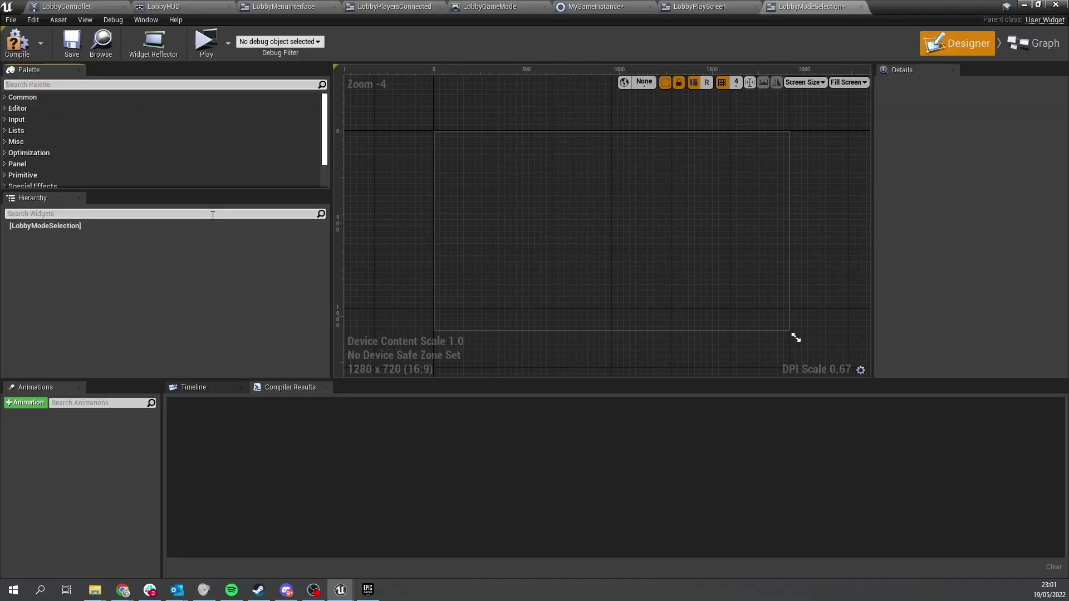
Add a Border to the Vertical Box in LobbyModeSelection and place a Text widget inside the first border
text(border)
drag(41, 108, 56, 240)
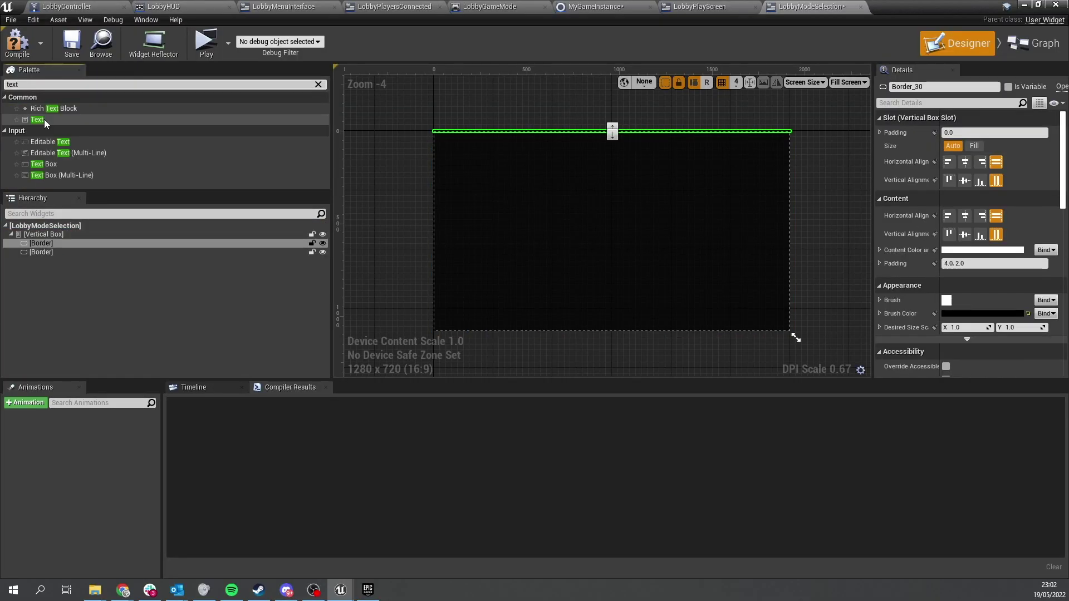
drag(37, 120, 61, 248)
scroll(453, 146, up, 7)
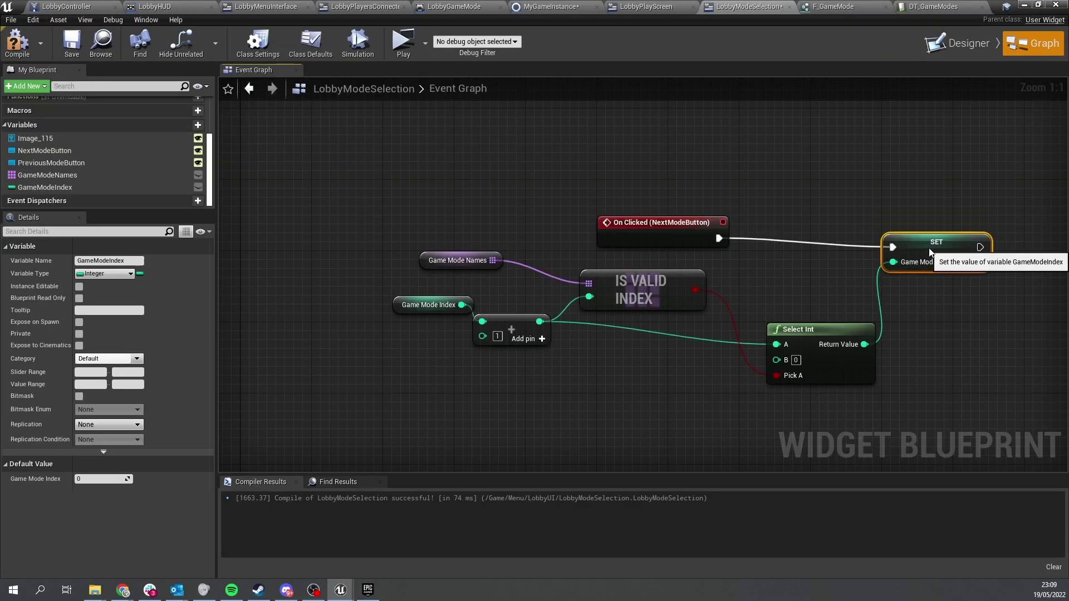